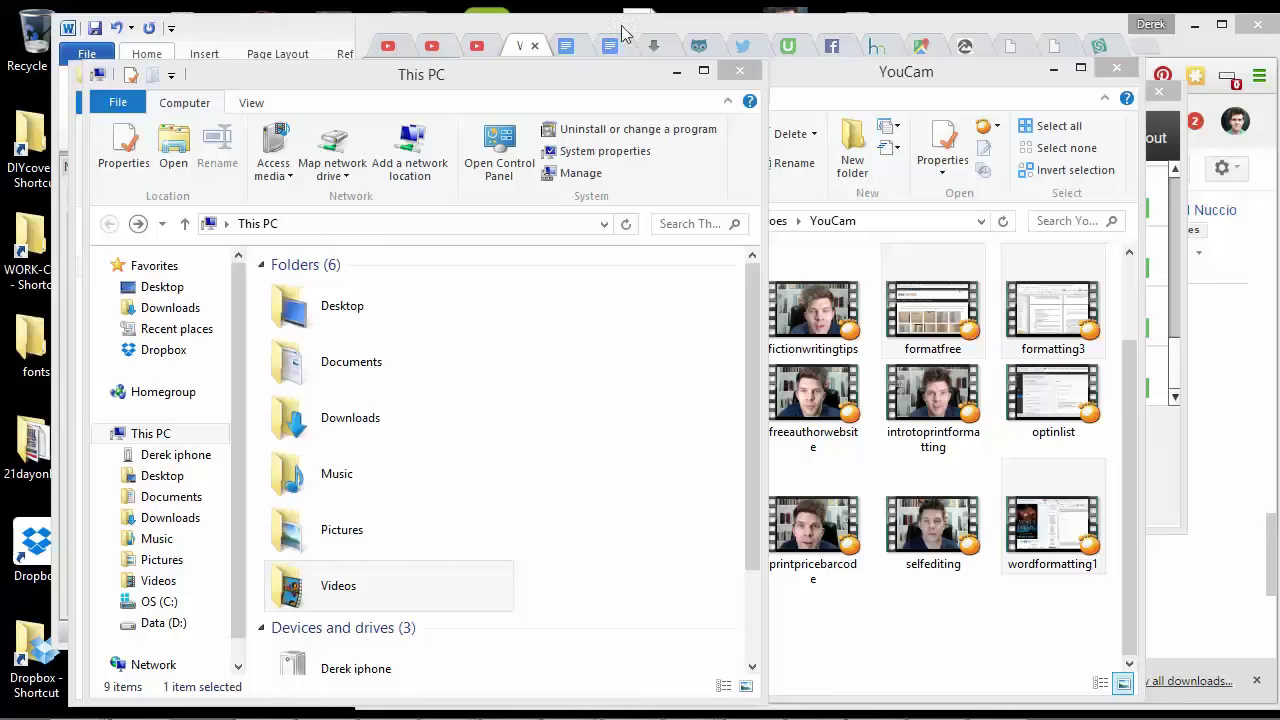
Minimize the This PC and YouCam windows and close the Udemy File Uploader.
left_click(676, 71)
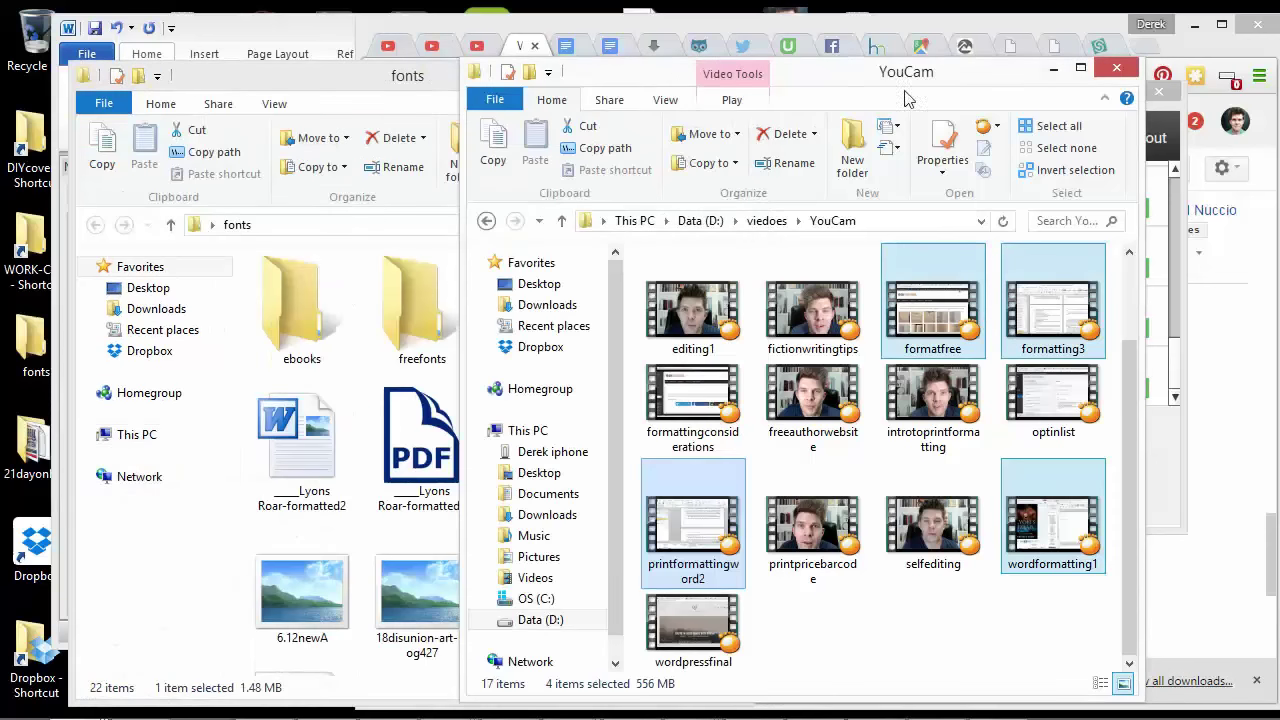
left_click(1053, 68)
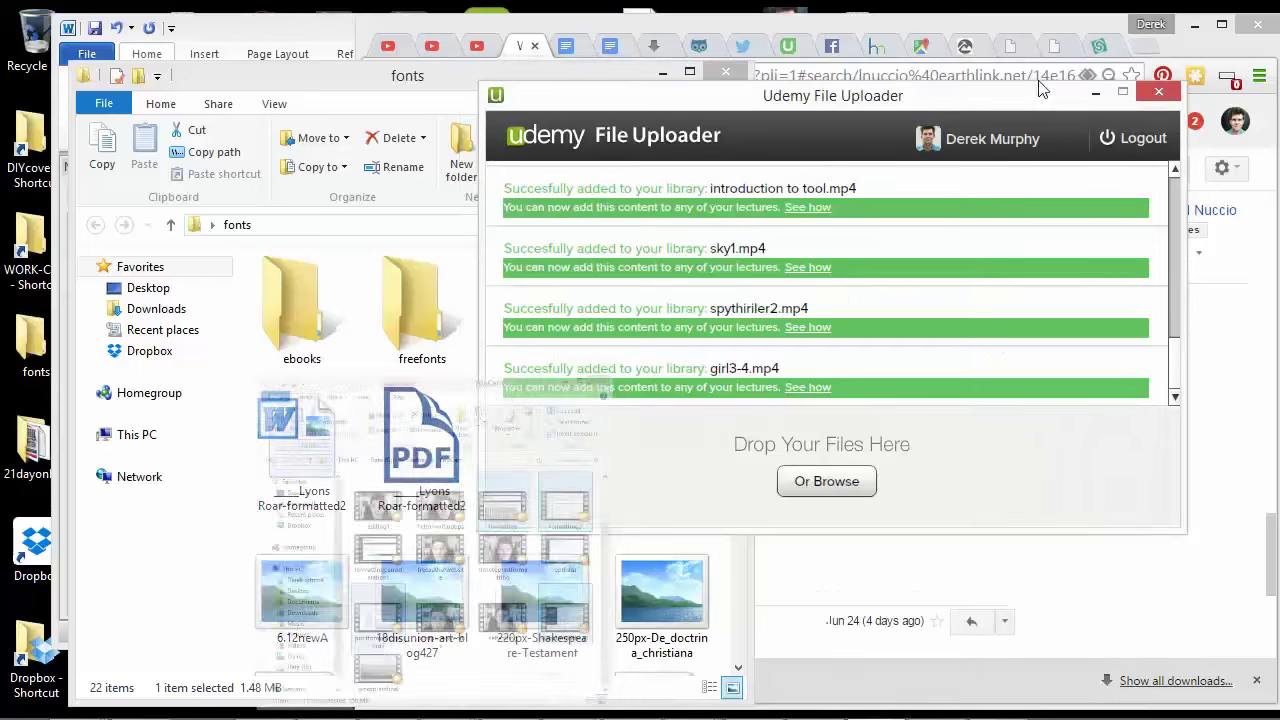
left_click(1158, 92)
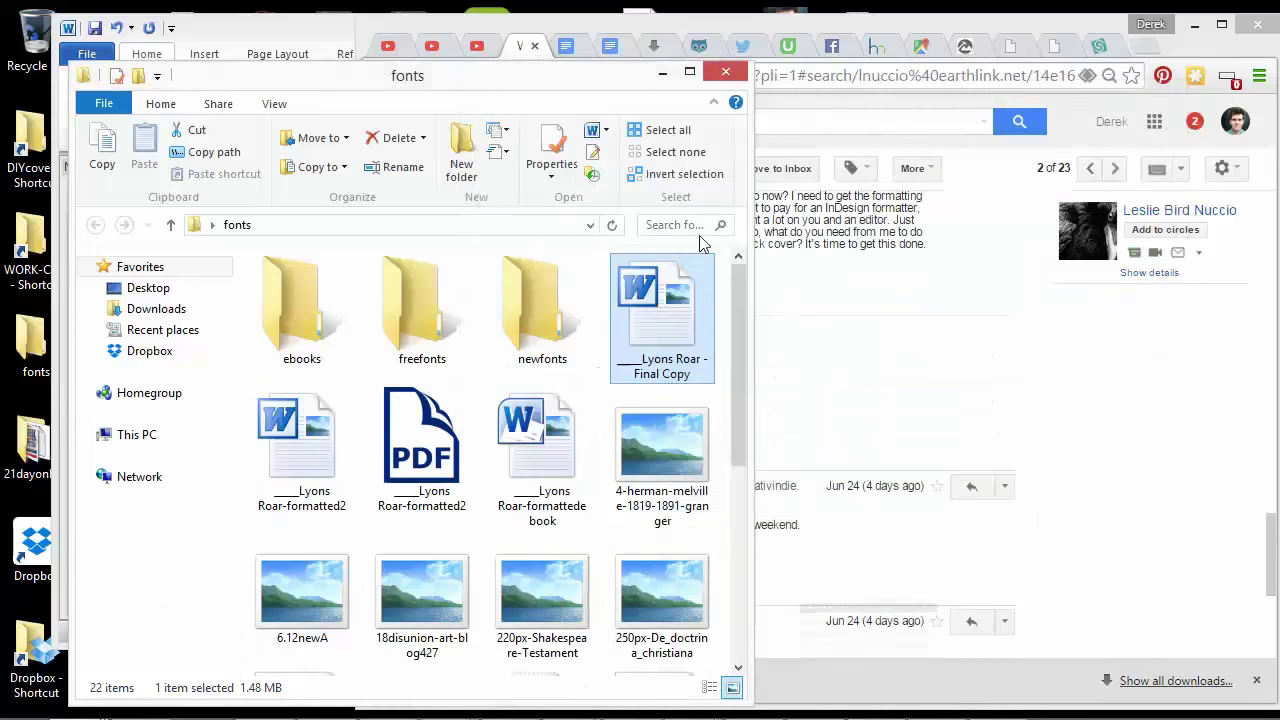
Reposition the fonts folder window and open Lyons Roar-formatted2 in Word.
left_click_drag(521, 90, 418, 92)
mouse_move(545, 313)
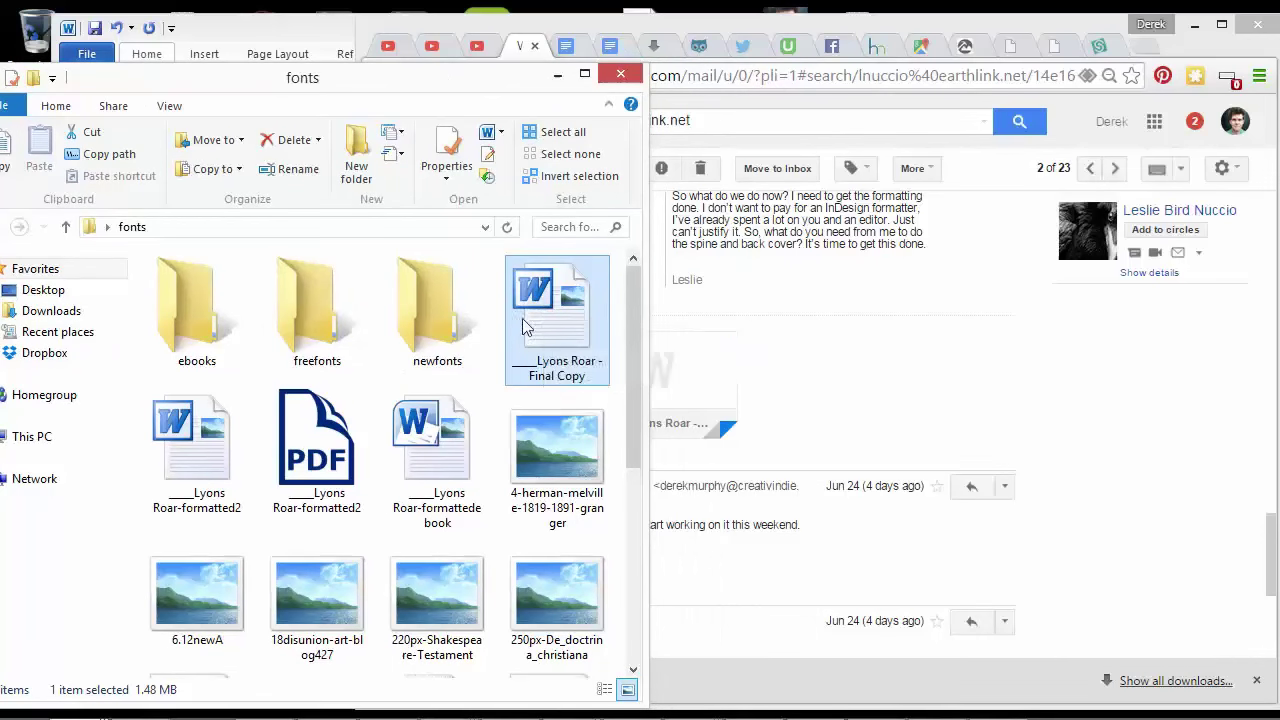
left_click_drag(527, 325, 632, 330)
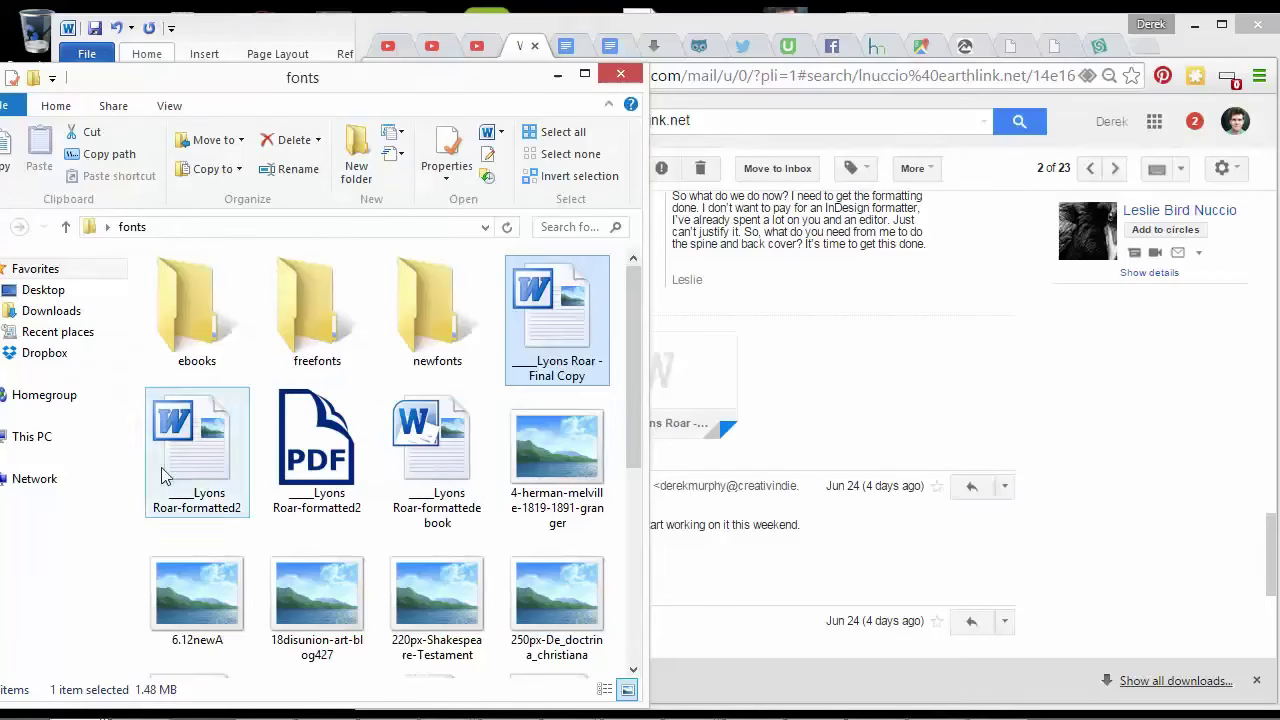
double_click(196, 470)
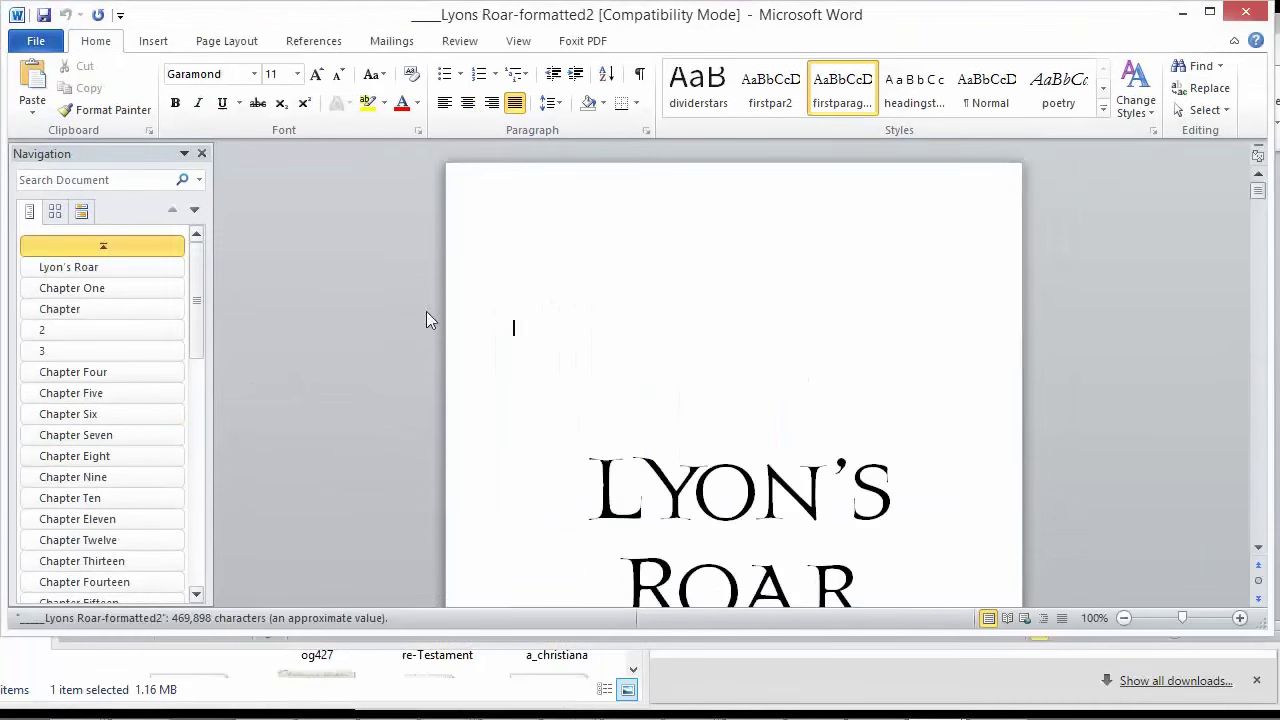
Scroll through the opening pages of the formatted2 manuscript.
scroll(445, 321, "down", 1)
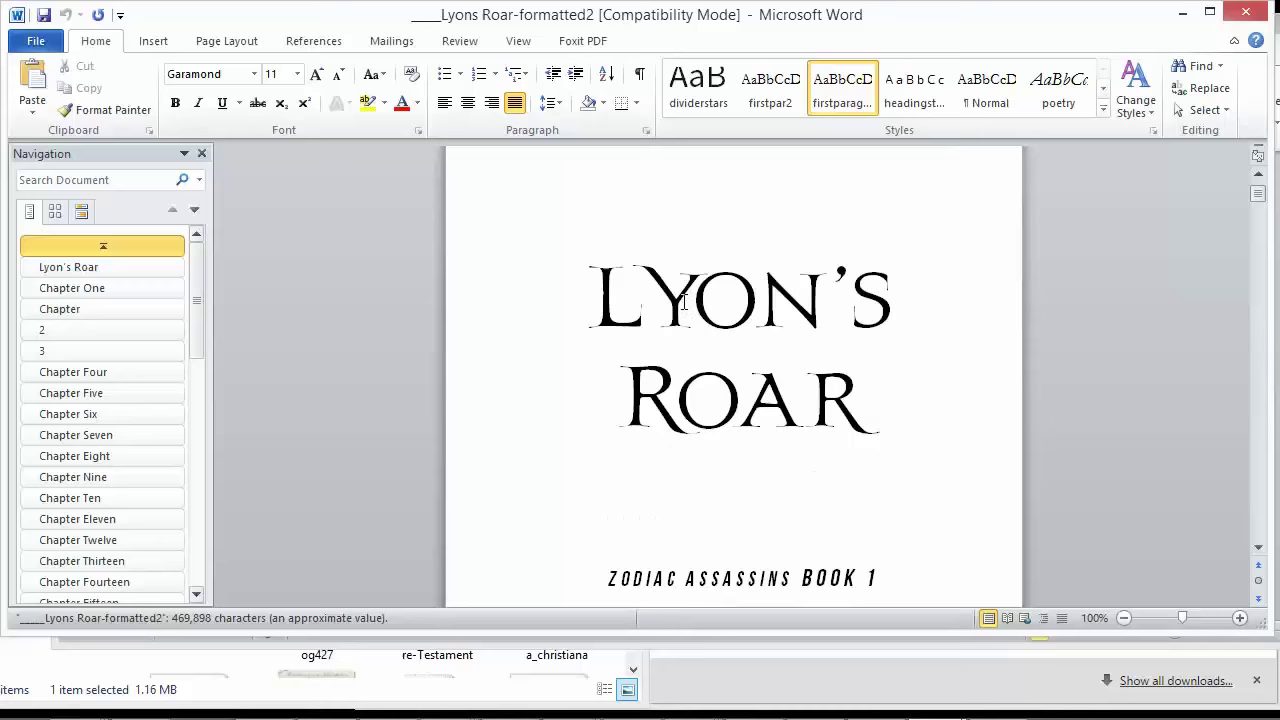
scroll(683, 350, "down", 15)
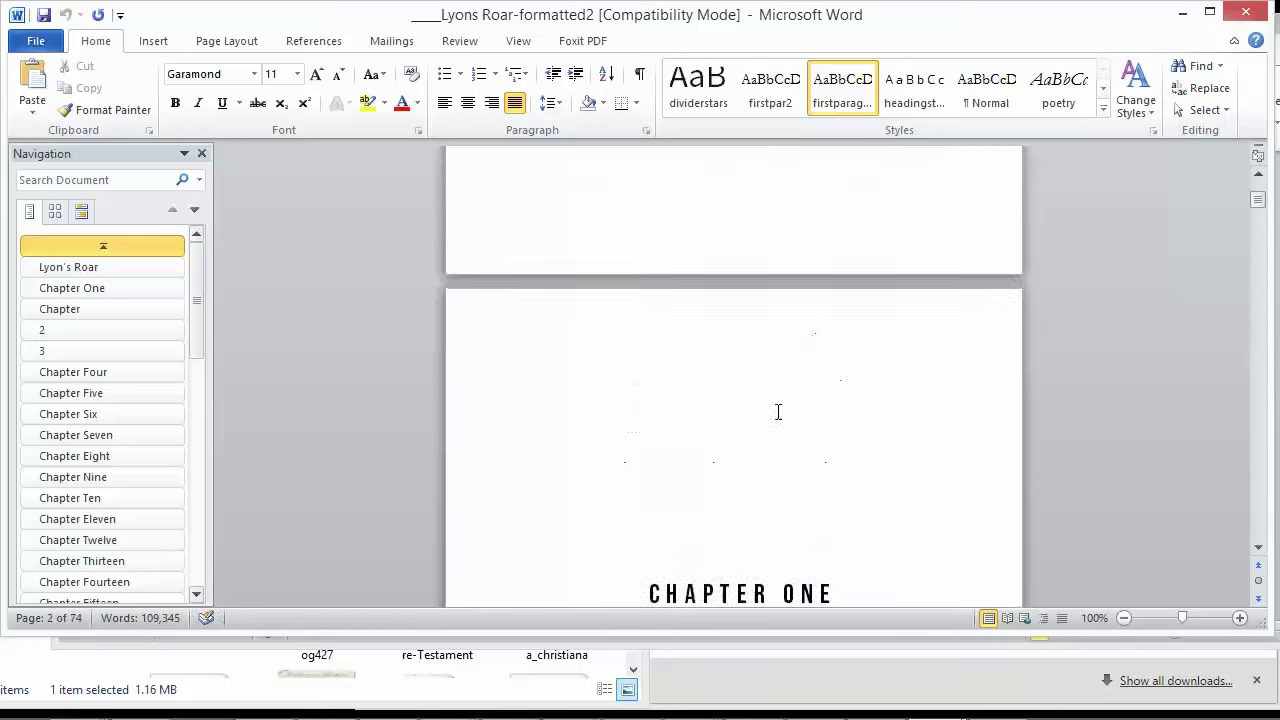
scroll(765, 406, "down", 10)
scroll(686, 365, "up", 3)
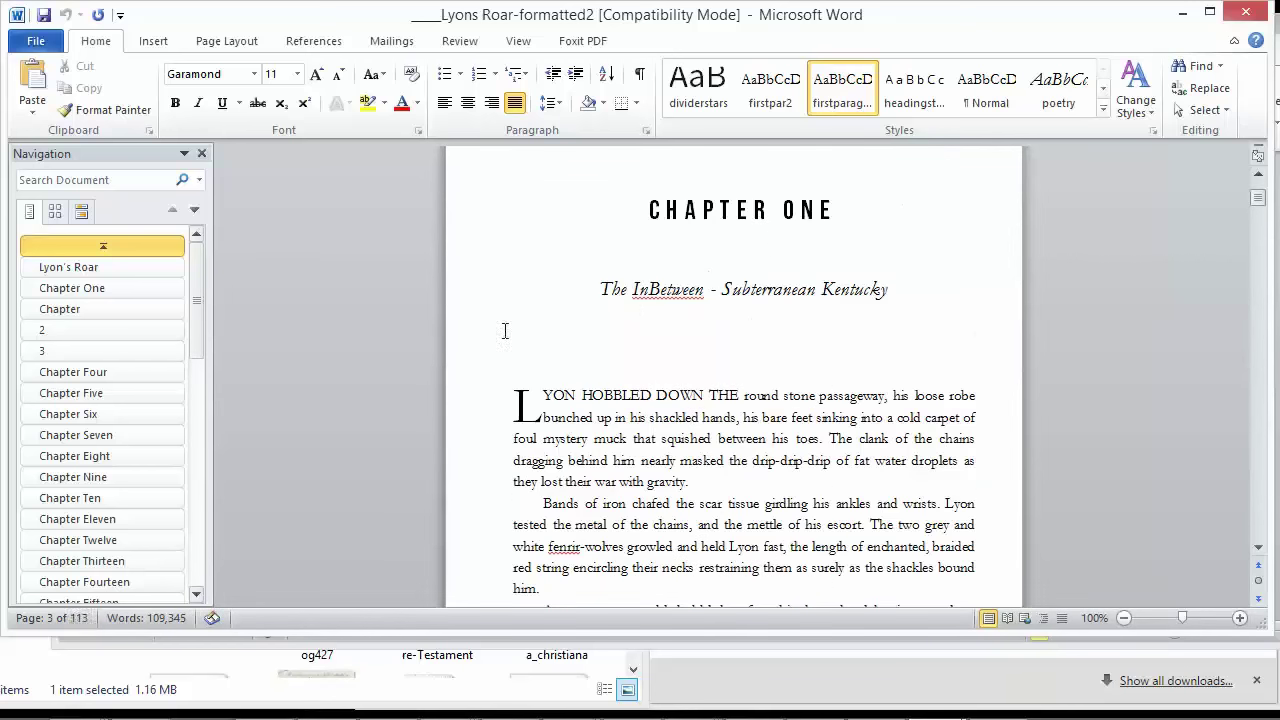
Shrink the Word window, hide the ebook version, and open Lyons Roar - Final Copy.
left_click_drag(502, 16, 918, 99)
left_click(527, 40)
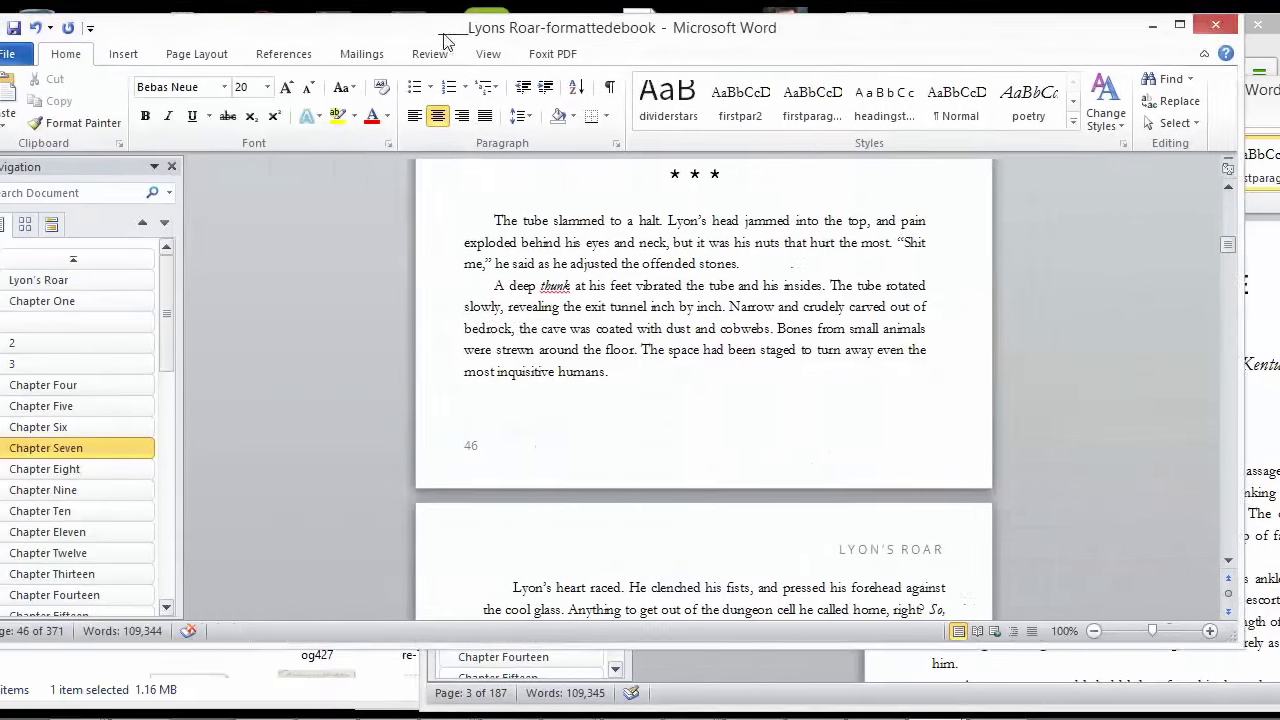
left_click(1178, 26)
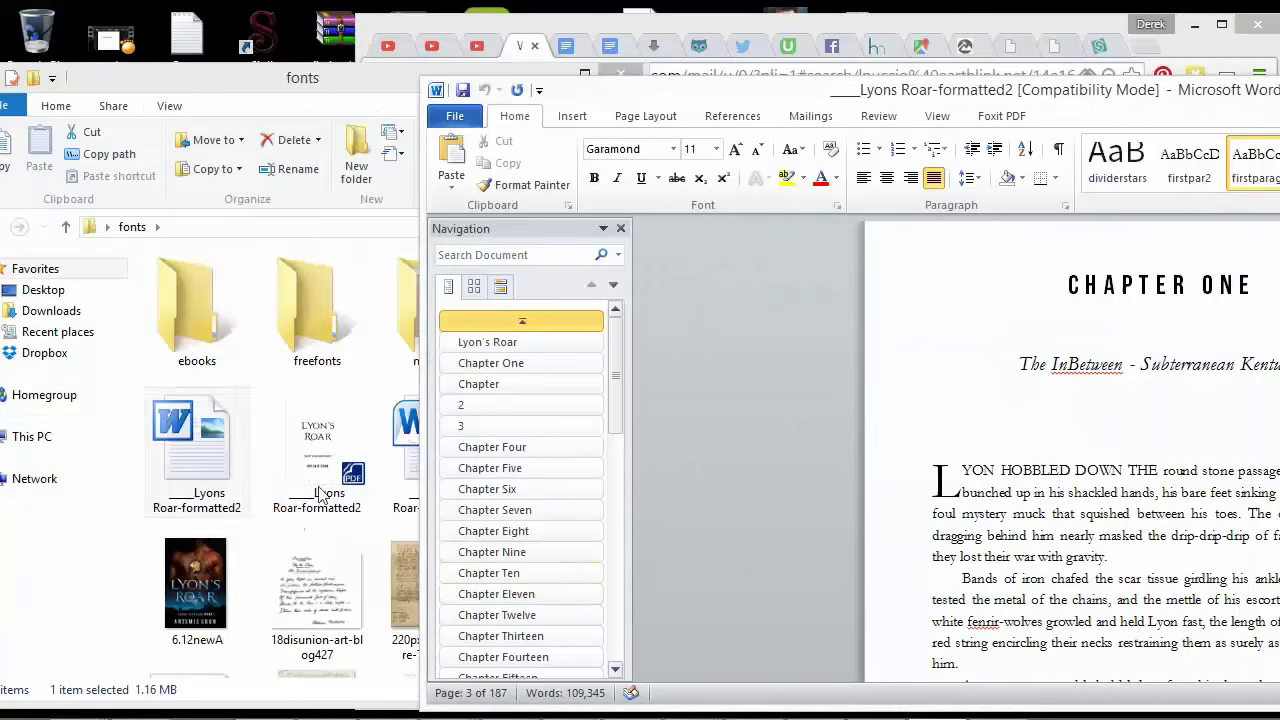
left_click(230, 495)
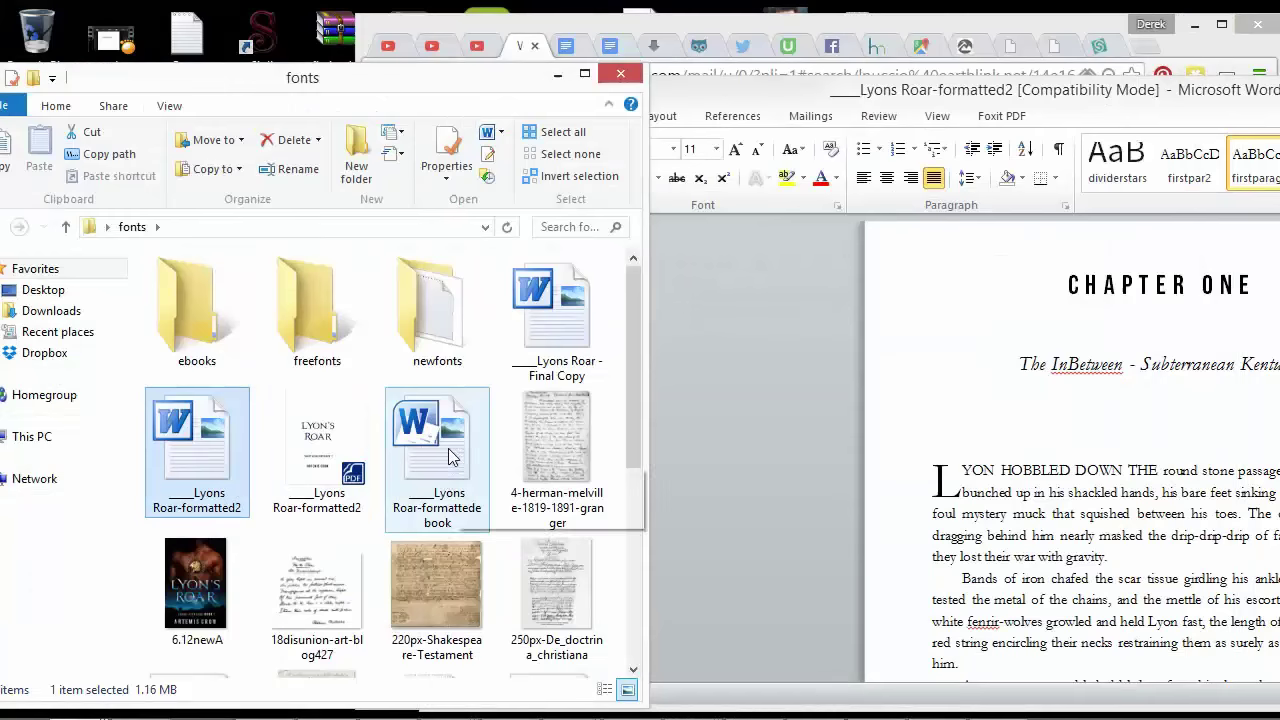
double_click(575, 330)
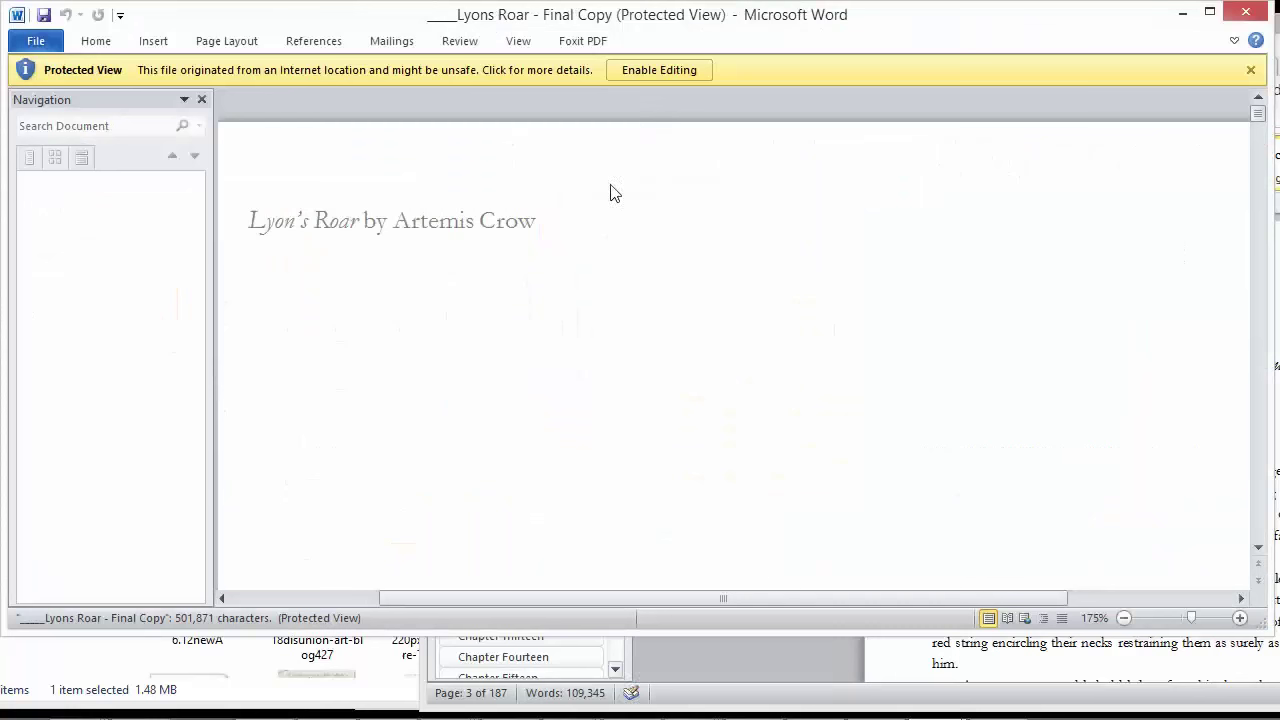
Enable editing on the Final Copy and resize and reposition its Word window.
left_click(635, 76)
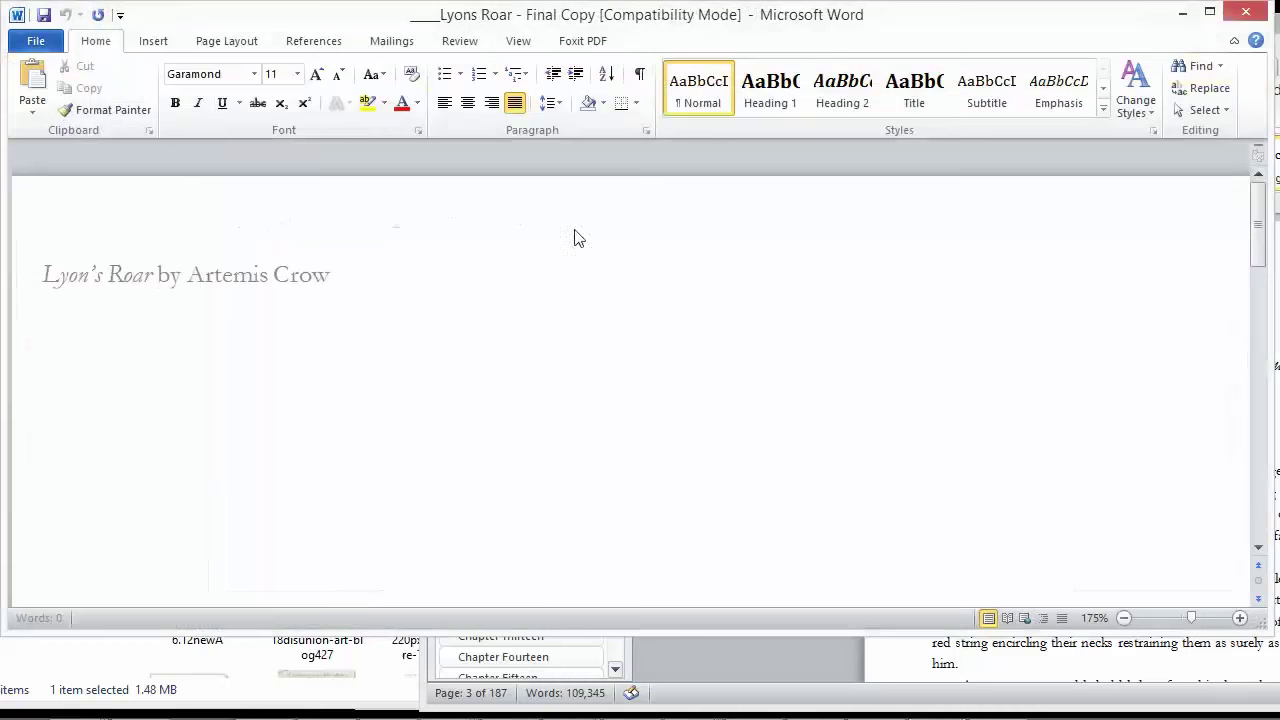
left_click(1210, 12)
double_click(143, 9)
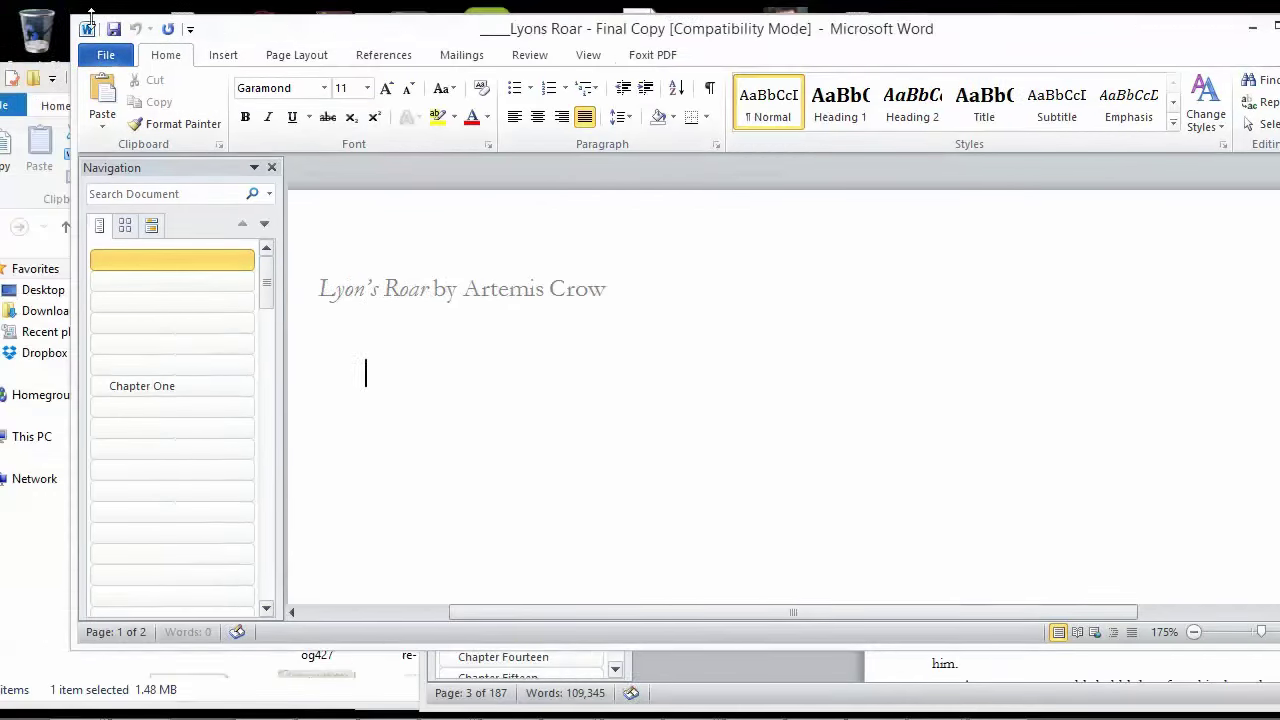
left_click_drag(80, 12, 390, 22)
left_click_drag(862, 45, 704, 40)
scroll(707, 266, "down", 10)
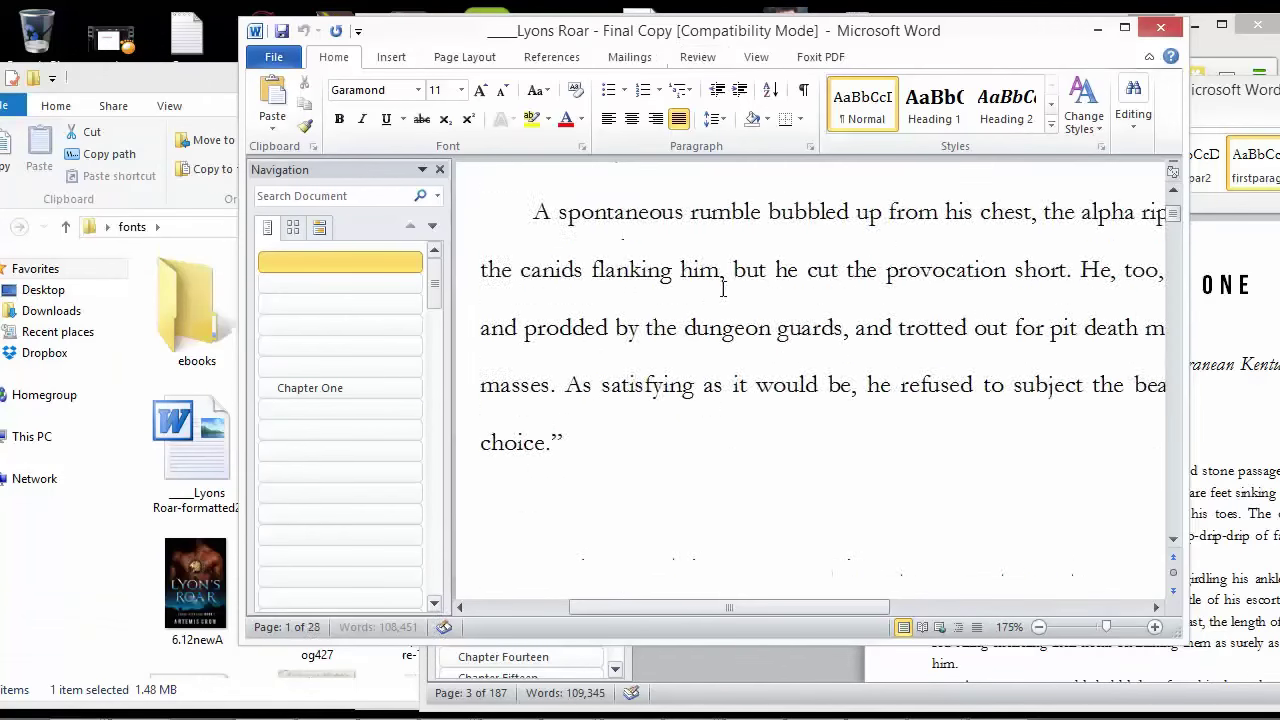
scroll(894, 334, "down", 8)
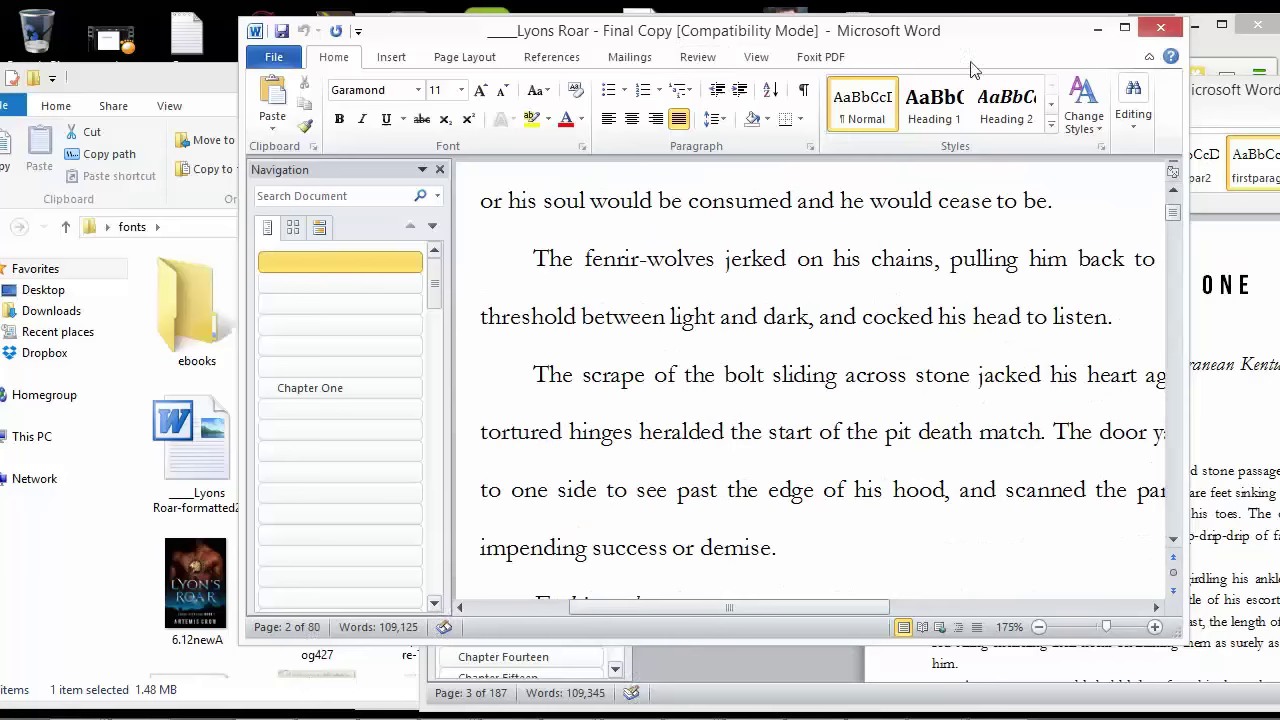
left_click_drag(970, 57, 934, 102)
scroll(661, 432, "up", 10)
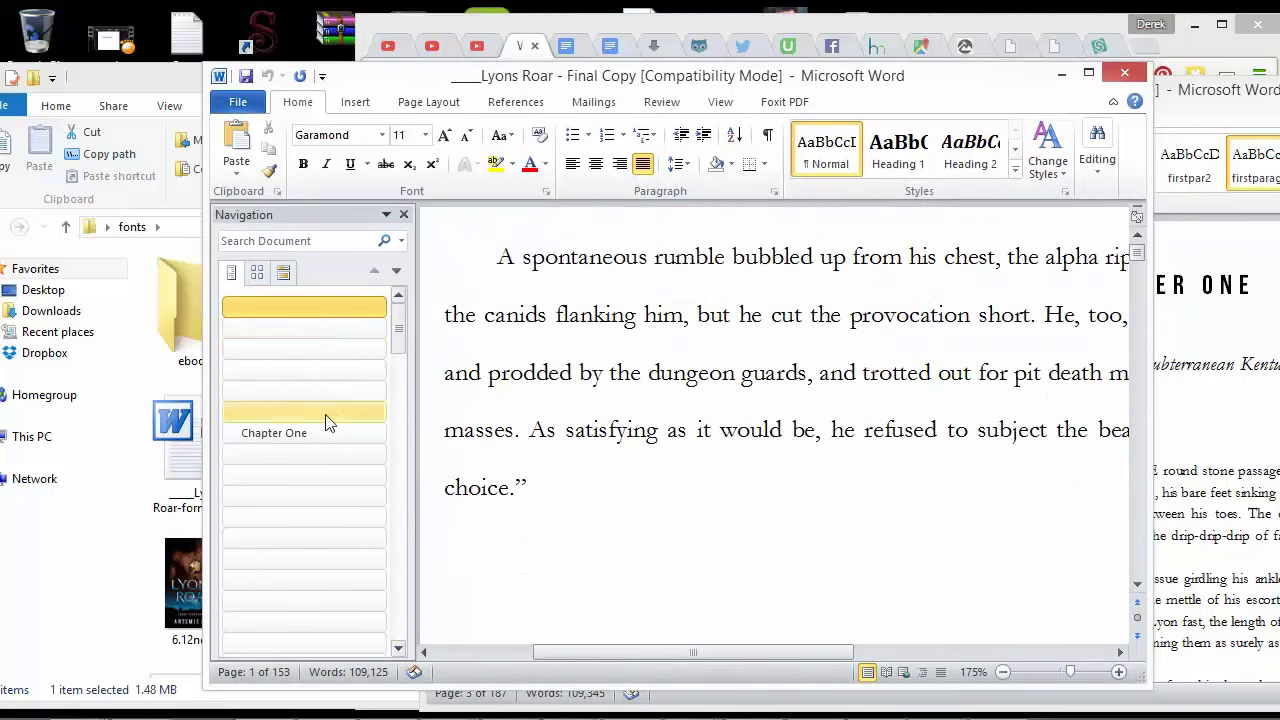
Locate Chapter One via the Navigation pane and apply the Heading 1 style to it.
left_click(363, 330)
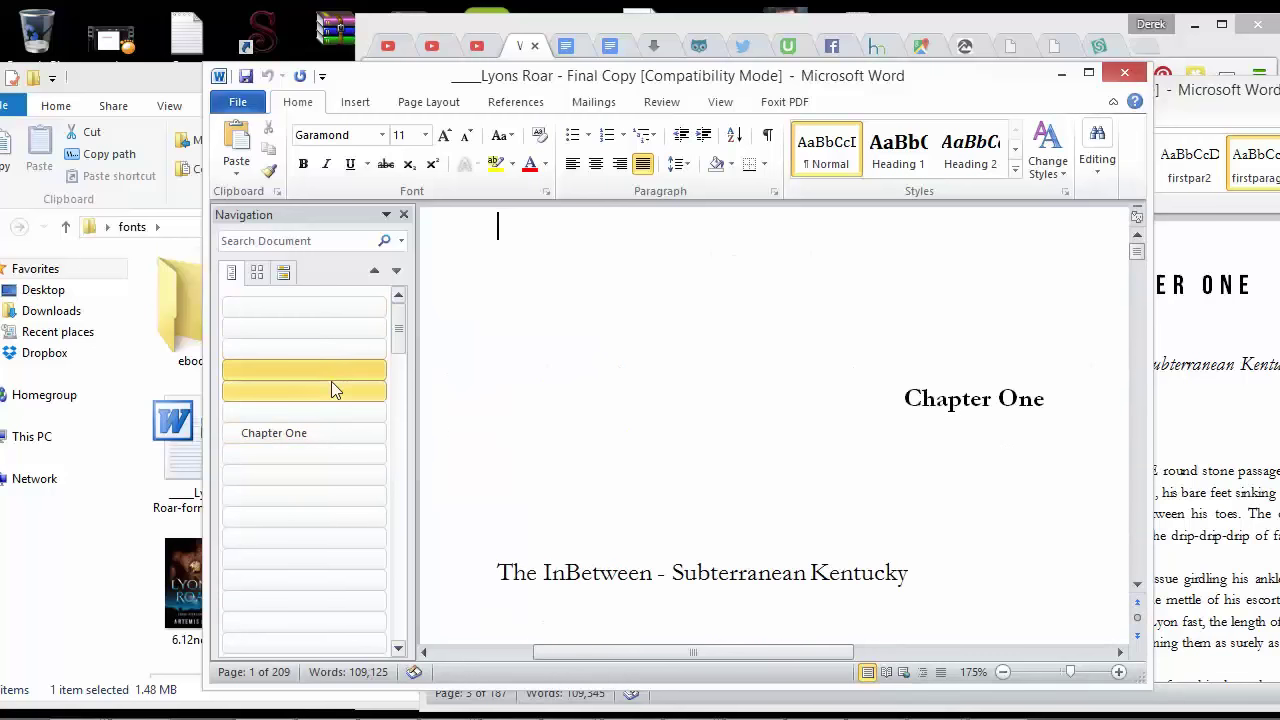
left_click(314, 455)
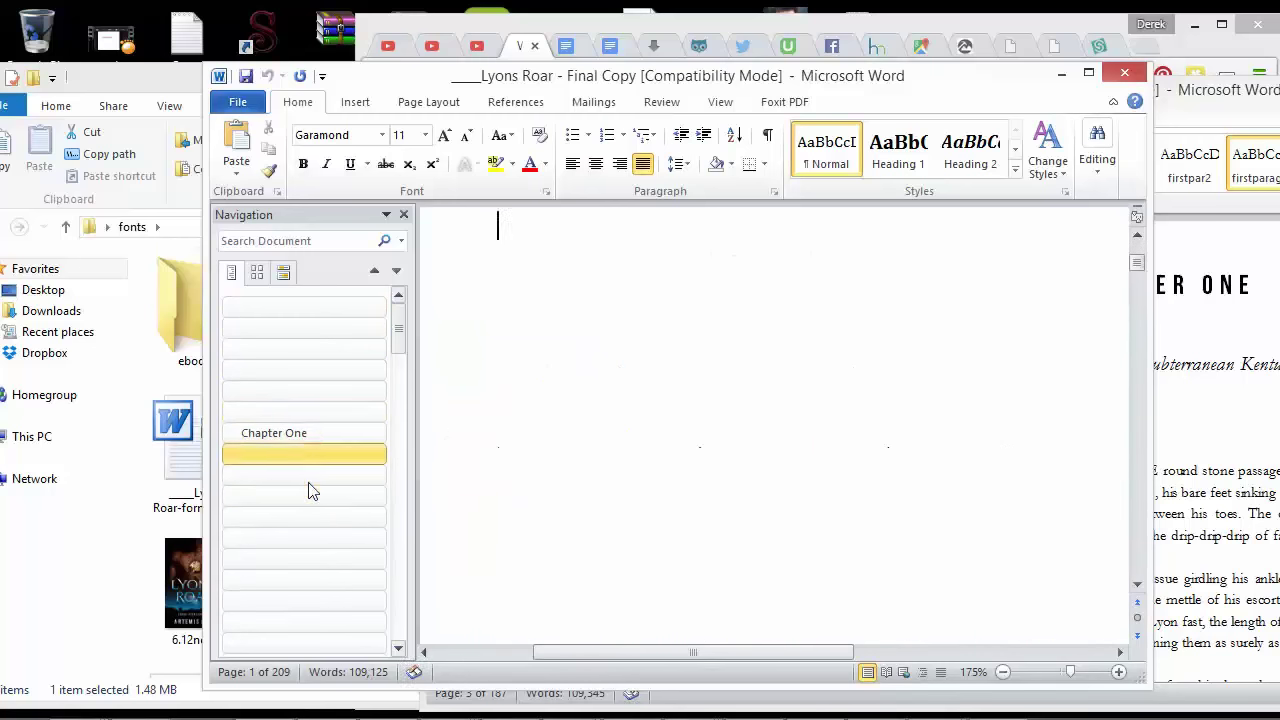
left_click(311, 330)
left_click_drag(1064, 514, 827, 506)
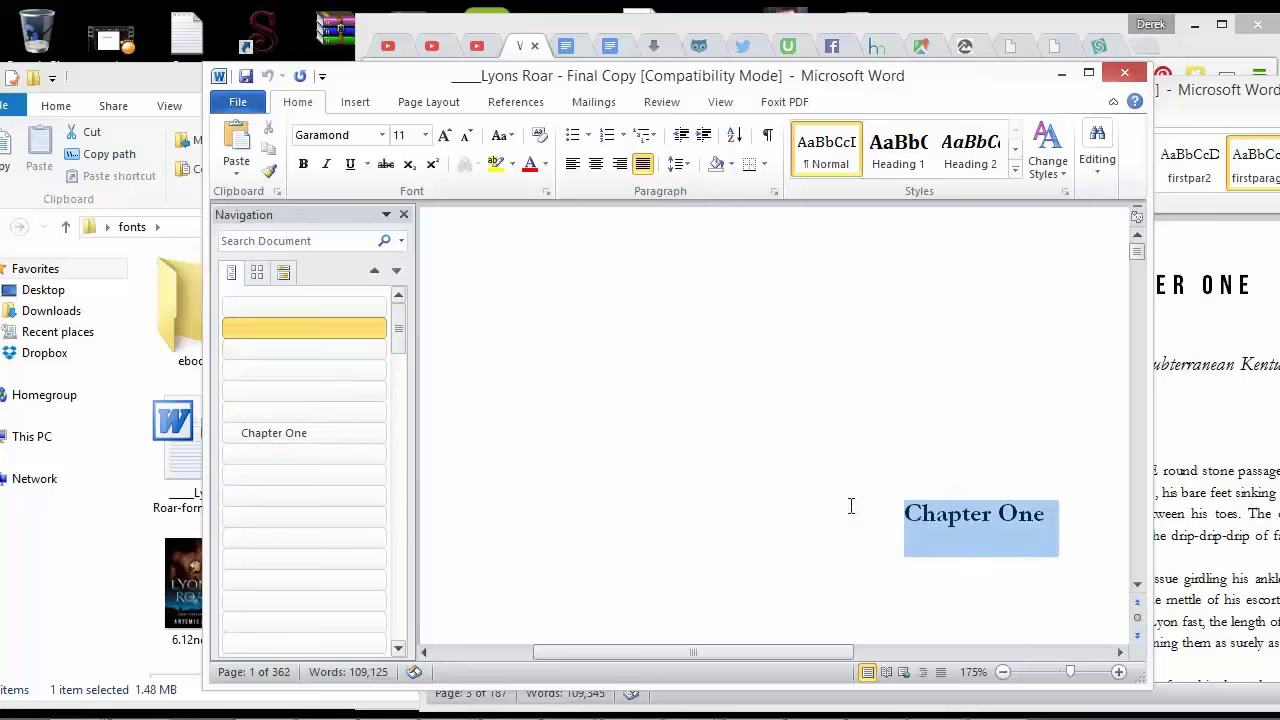
left_click(898, 150)
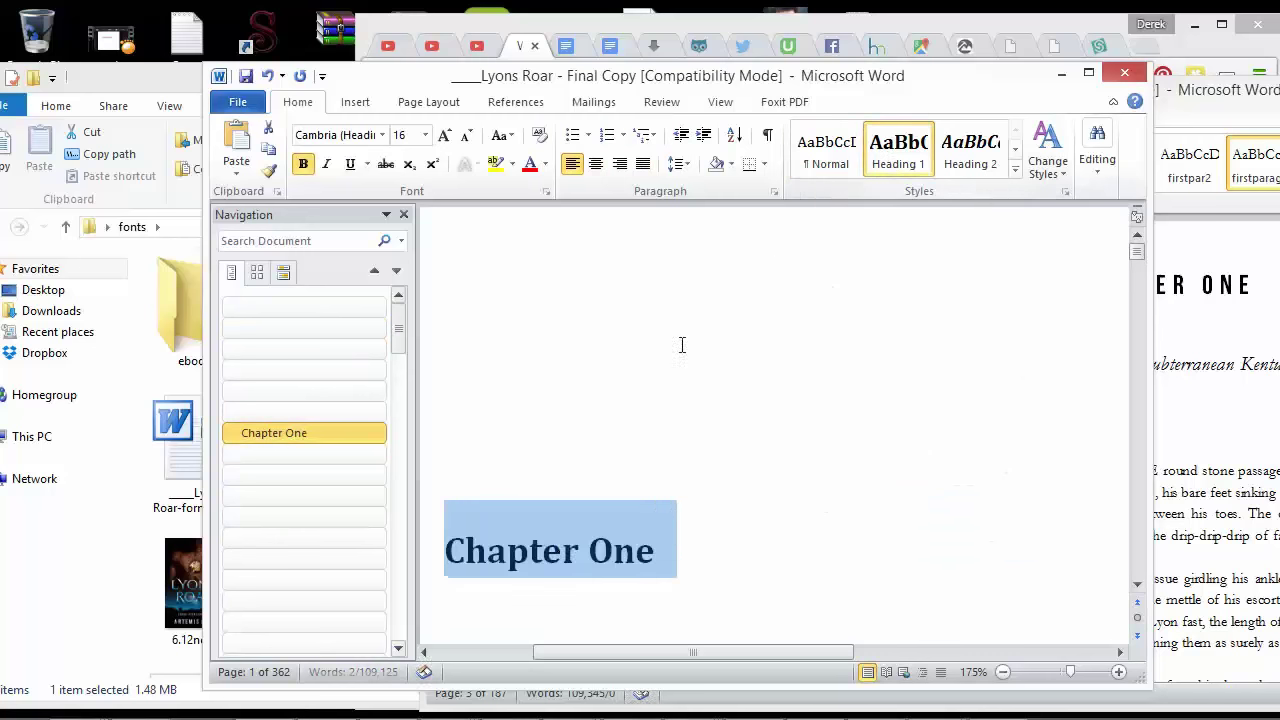
left_click(353, 450)
left_click(305, 475)
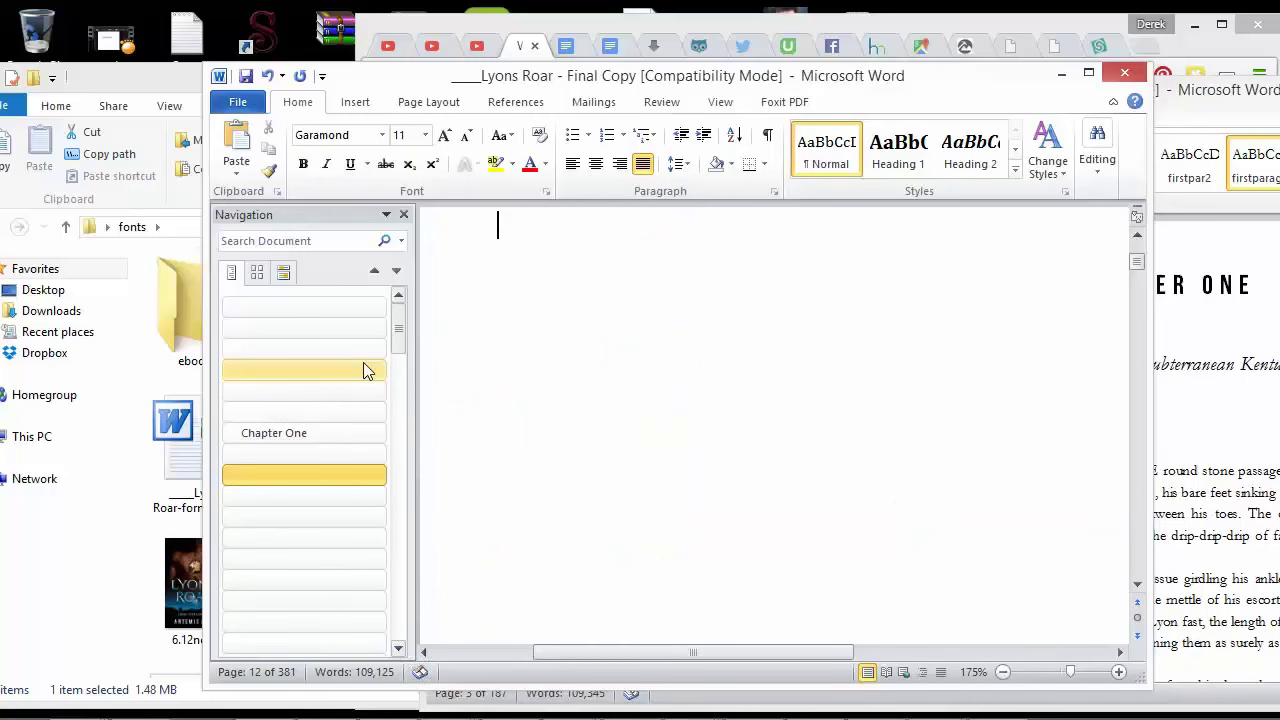
left_click_drag(797, 78, 760, 83)
Minimize the Final Copy and move the formatted2 window into place.
left_click(1025, 78)
left_click_drag(915, 97, 635, 79)
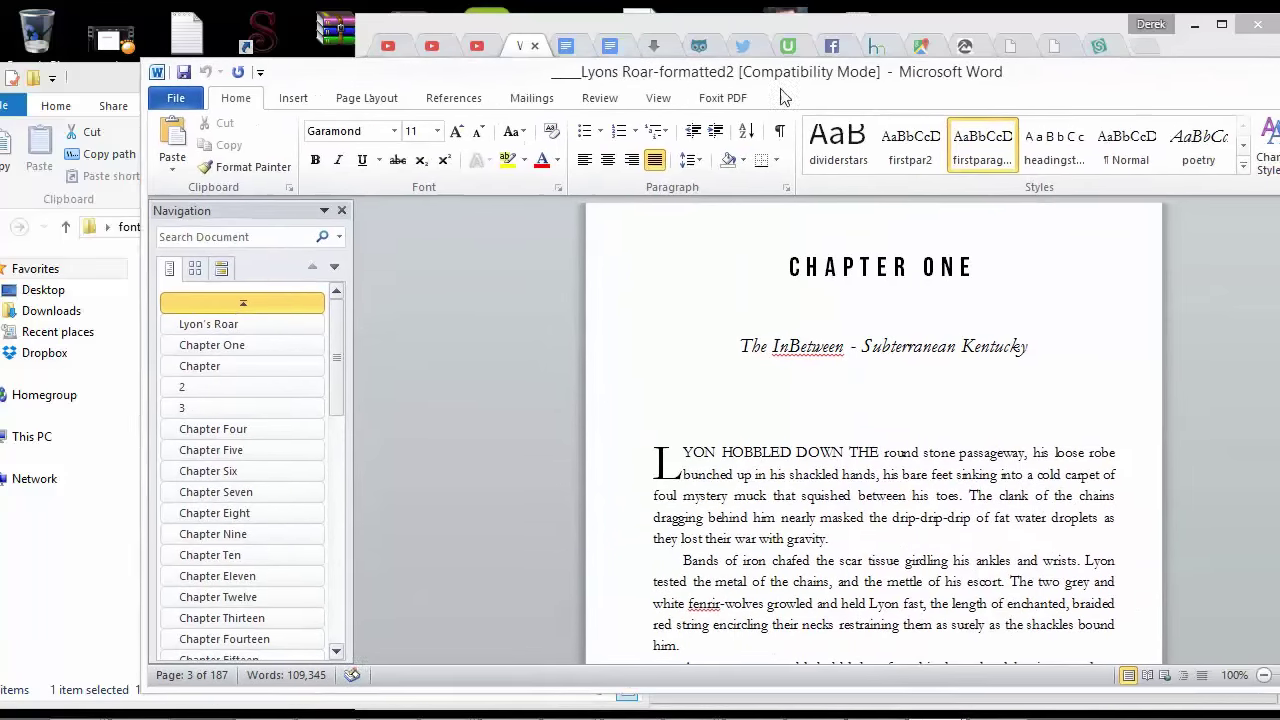
left_click_drag(443, 88, 493, 100)
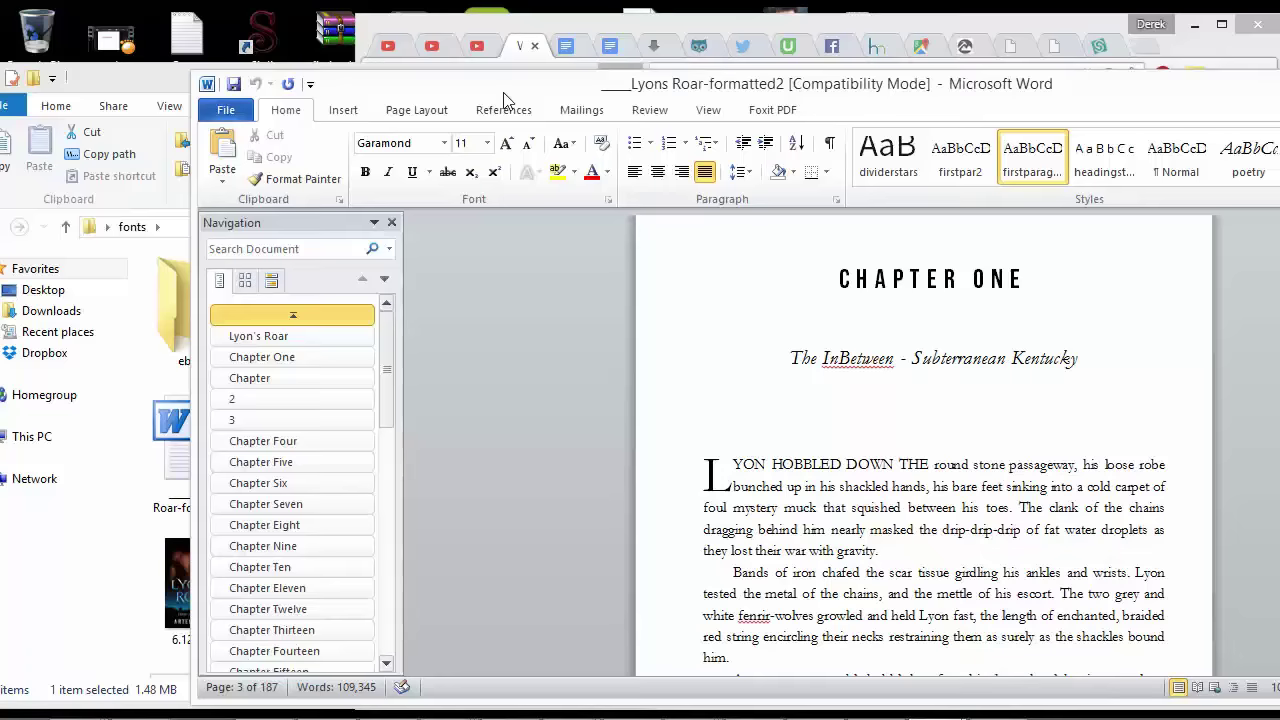
left_click_drag(376, 98, 378, 55)
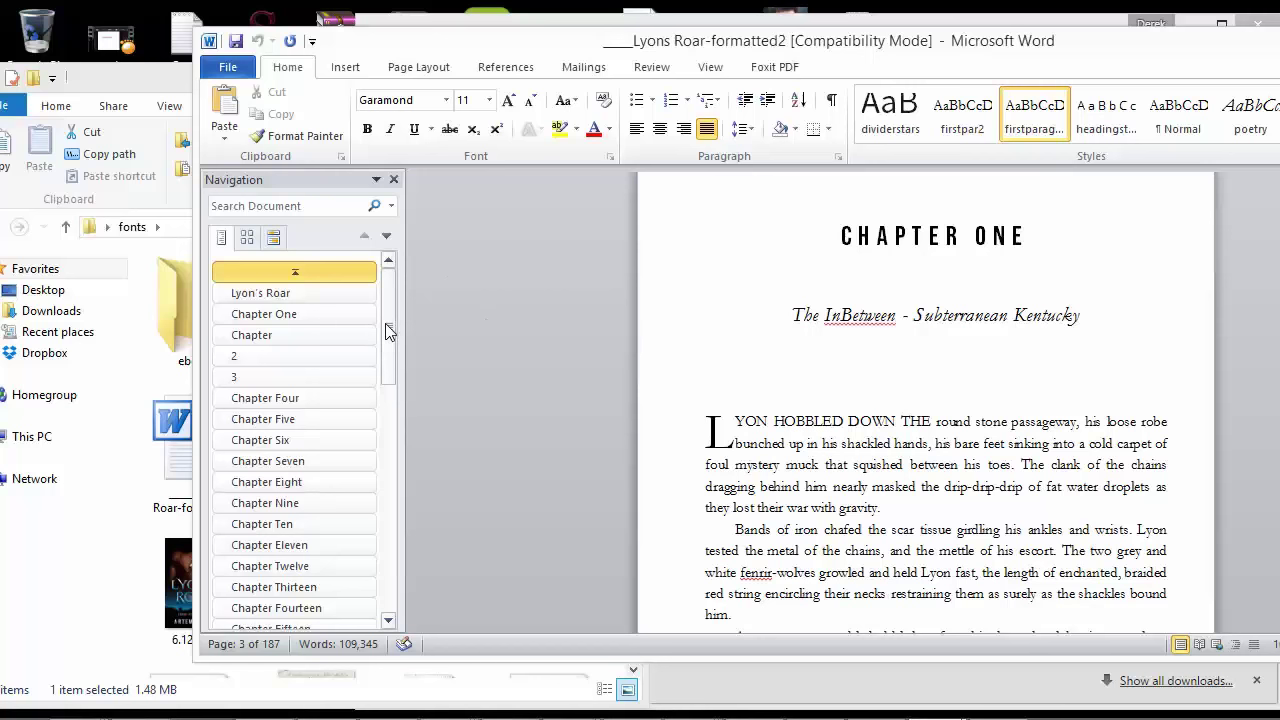
Inspect the CHAPTER ONE heading by selecting and deselecting it, then scroll to the opening page.
mouse_move(389, 322)
left_mouse_down()
mouse_move(392, 565)
mouse_move(388, 315)
left_mouse_up()
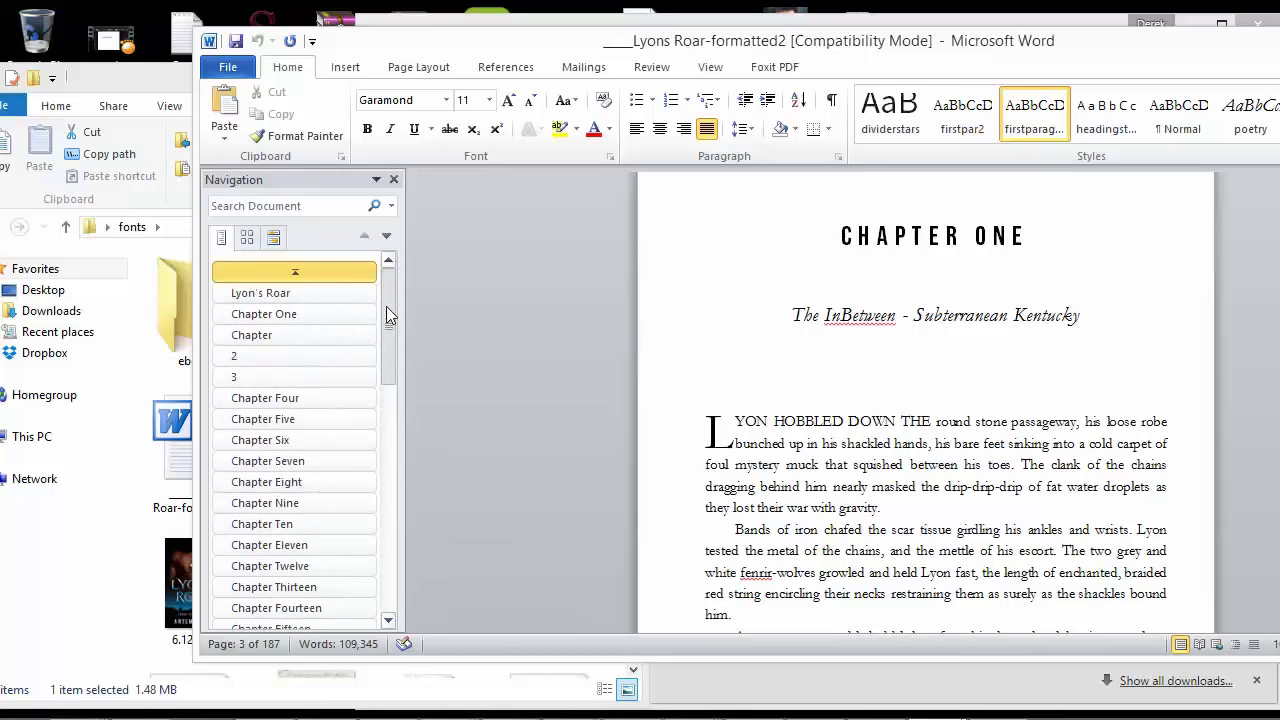
left_click(915, 240)
left_click_drag(1034, 237, 897, 241)
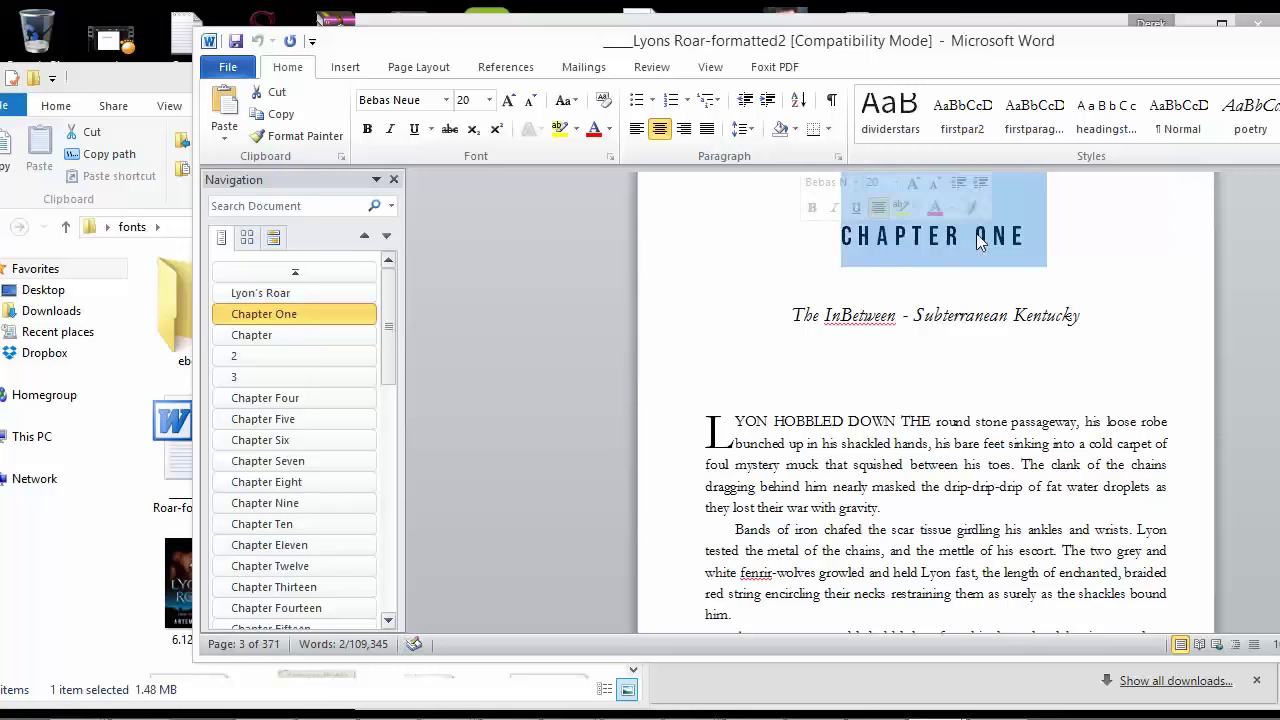
key("Left")
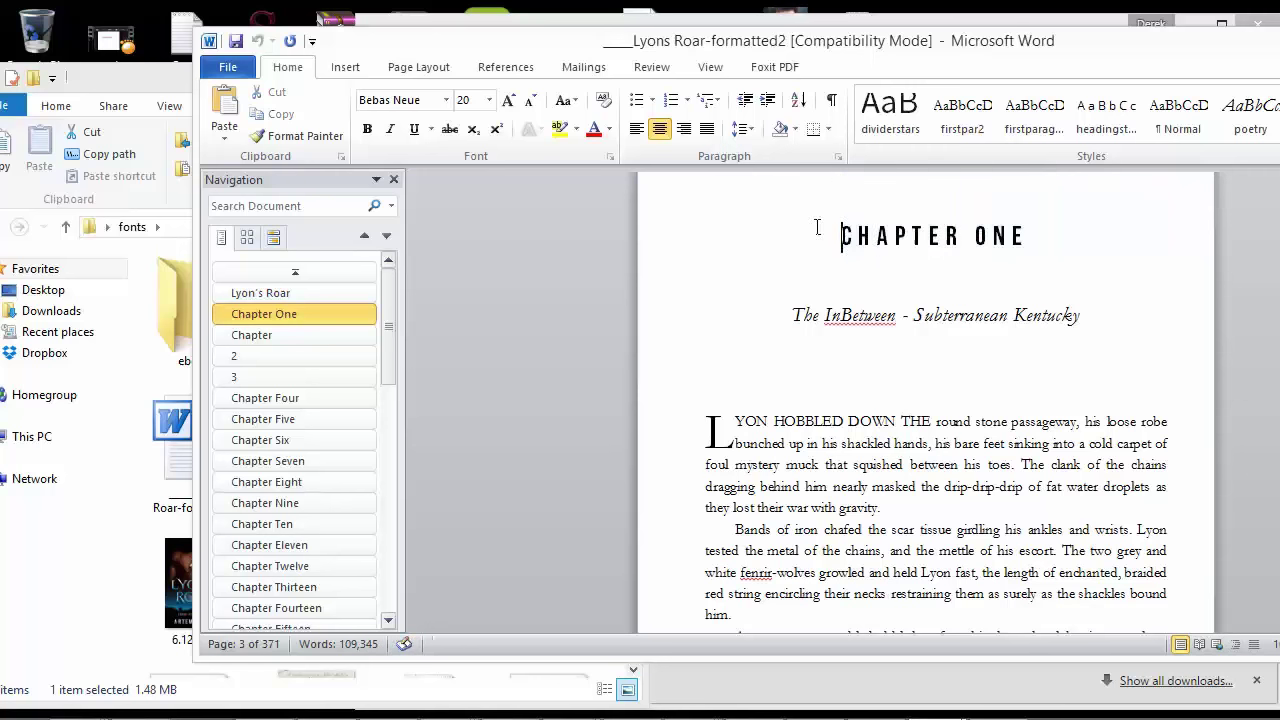
left_click_drag(869, 228, 1030, 228)
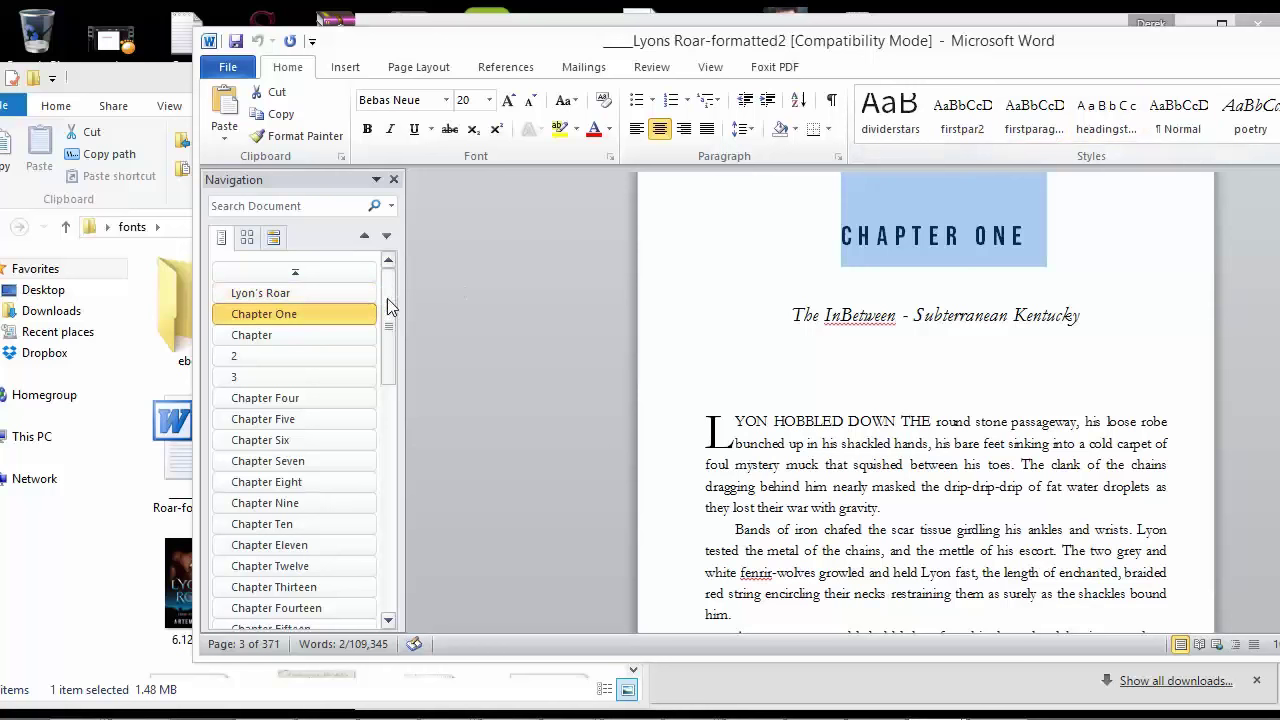
mouse_move(390, 307)
left_mouse_down()
mouse_move(385, 540)
mouse_move(385, 294)
left_mouse_up()
left_click(918, 242)
scroll(870, 280, "down", 1)
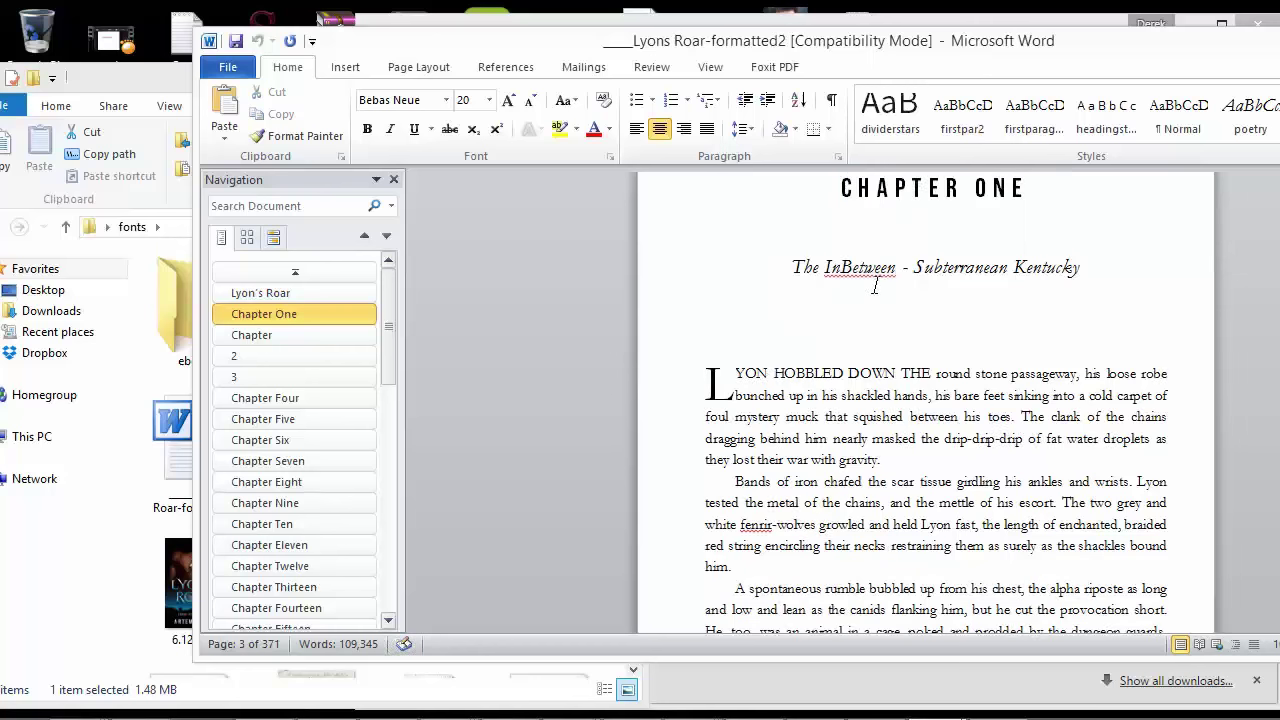
Delete the drop-cap L and its empty frame from the opening paragraph.
left_click(722, 383)
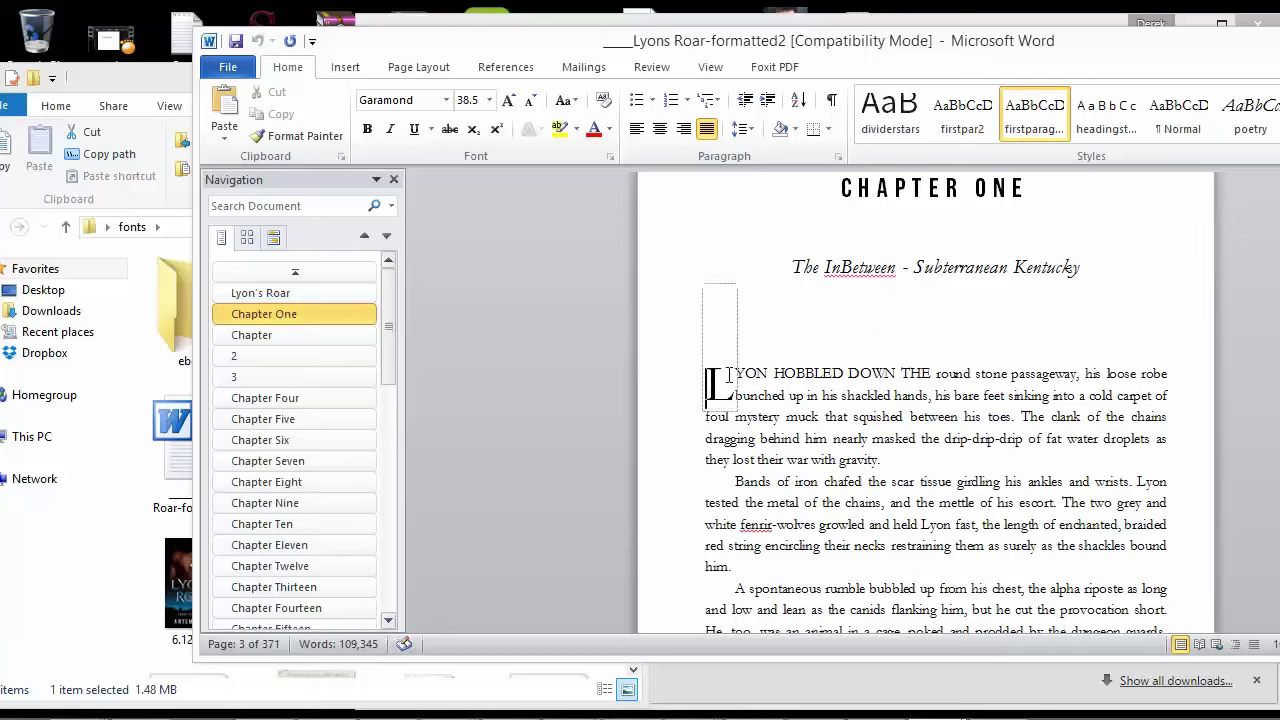
double_click(727, 375)
key("Delete")
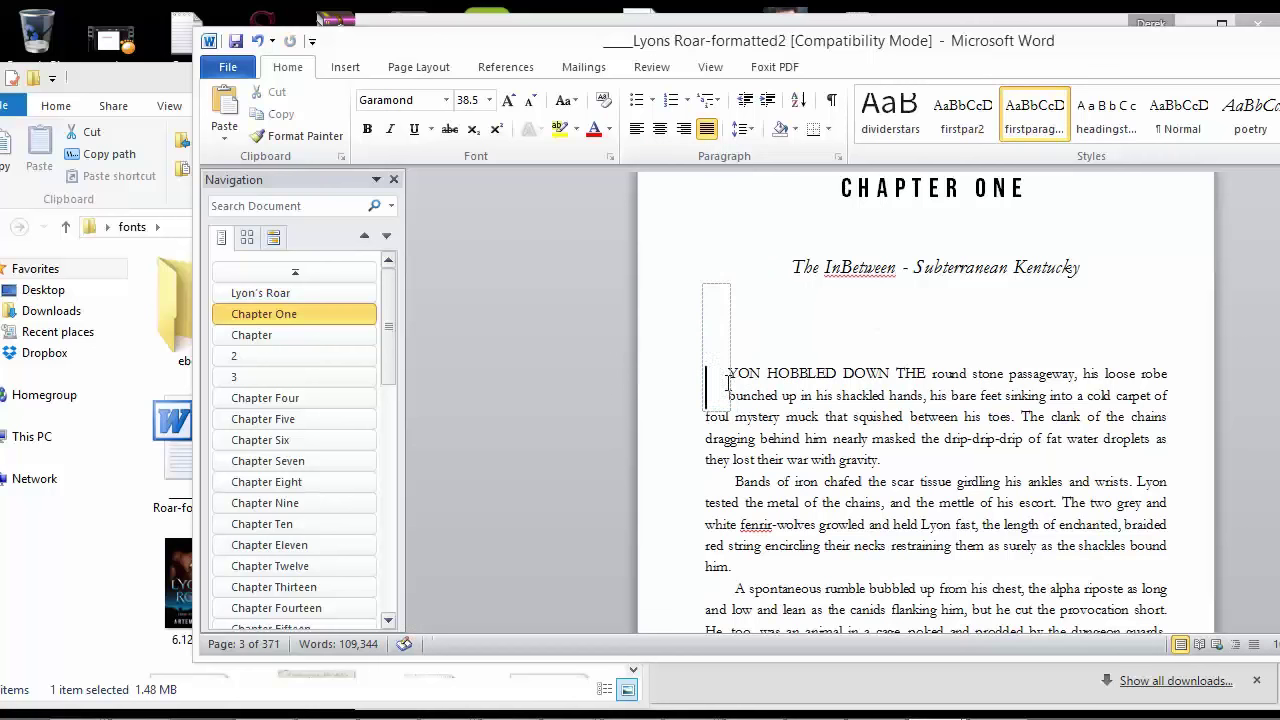
left_click(728, 347)
key("Delete")
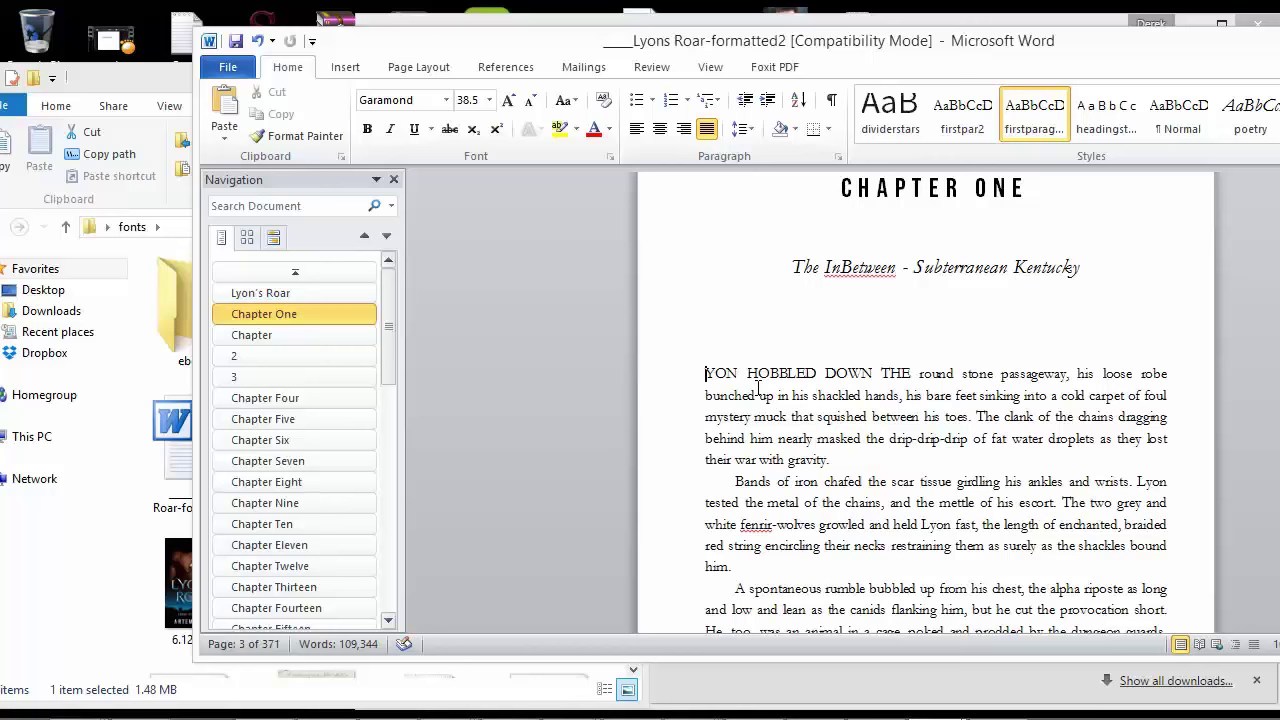
key("ctrl+z")
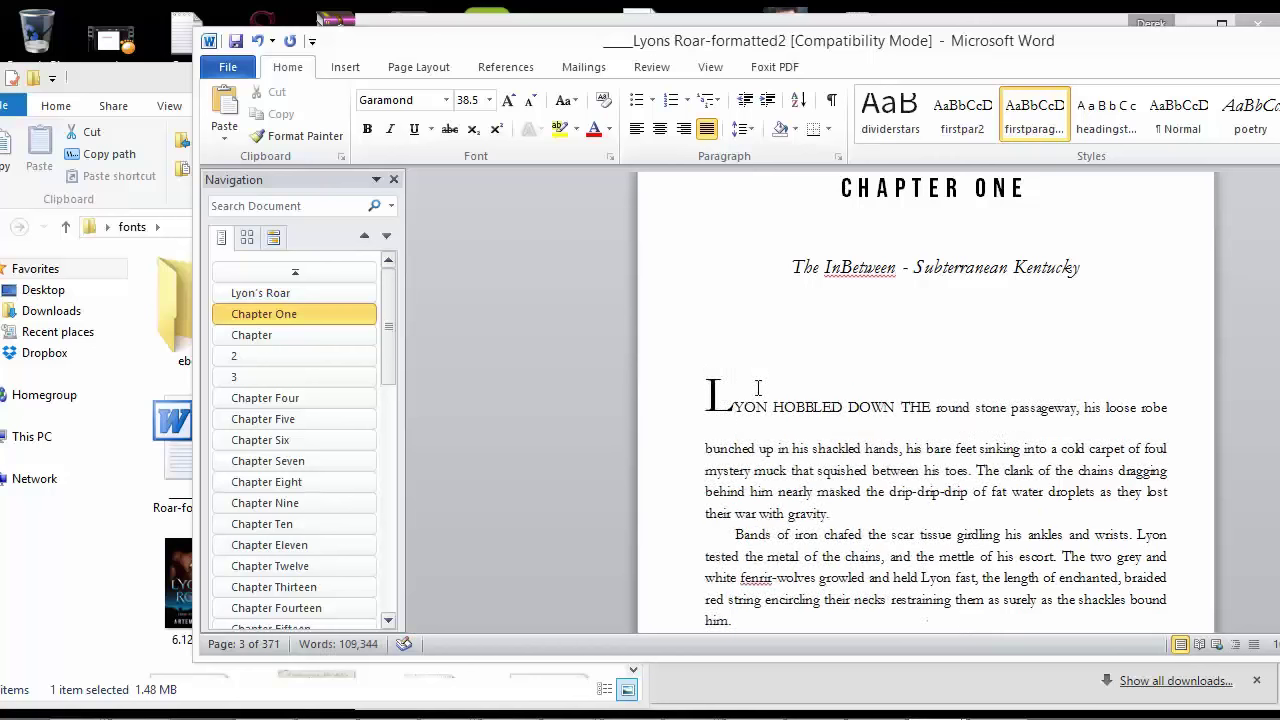
key("ctrl+y")
Retype the L so the paragraph reads 'LYON HOBBLED DOWN THE', removing stray characters.
key("Right")
type("\\L")
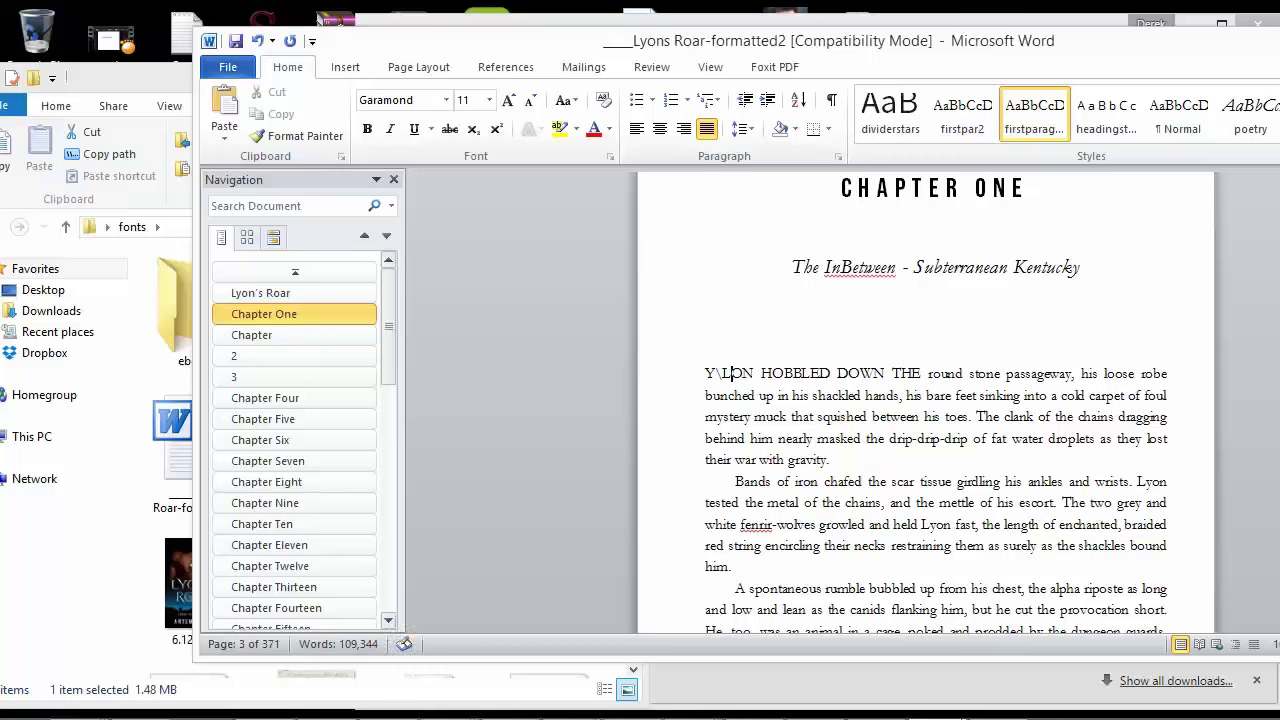
type("Y")
key("Home")
key("Delete")
key("Delete")
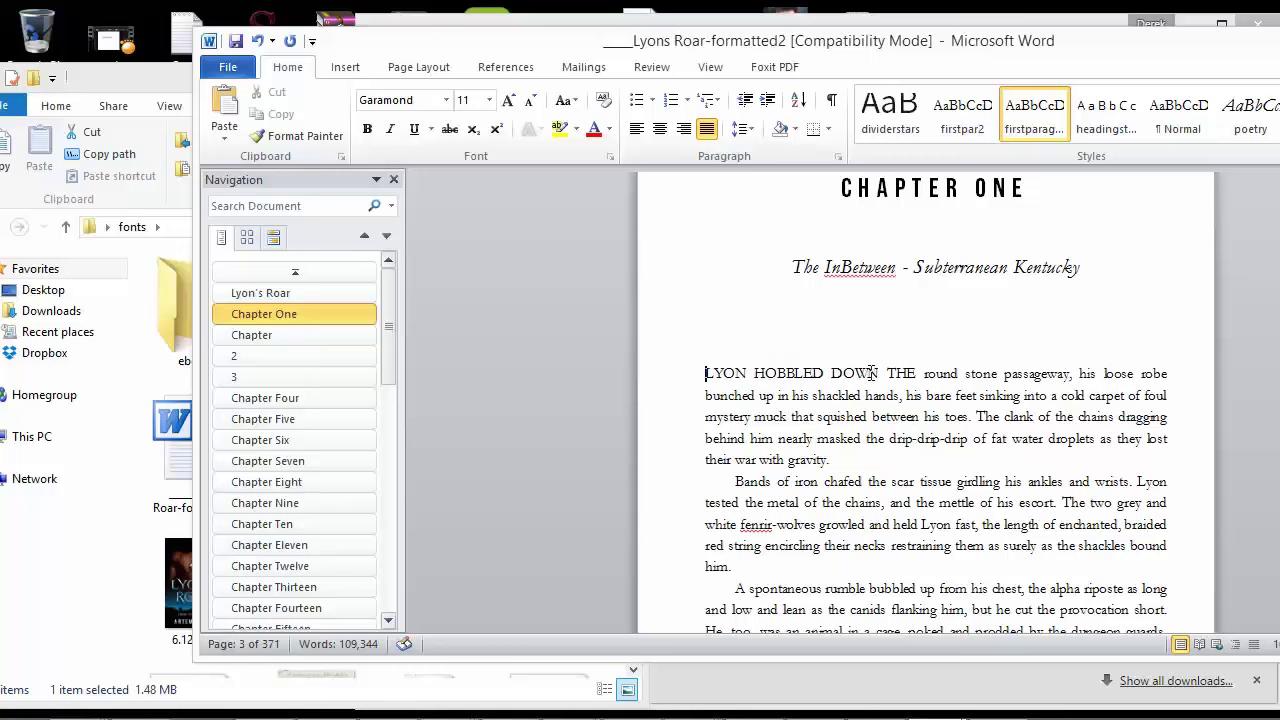
scroll(857, 372, "up", 2)
scroll(855, 360, "down", 10)
left_click_drag(387, 303, 388, 563)
left_click(320, 617)
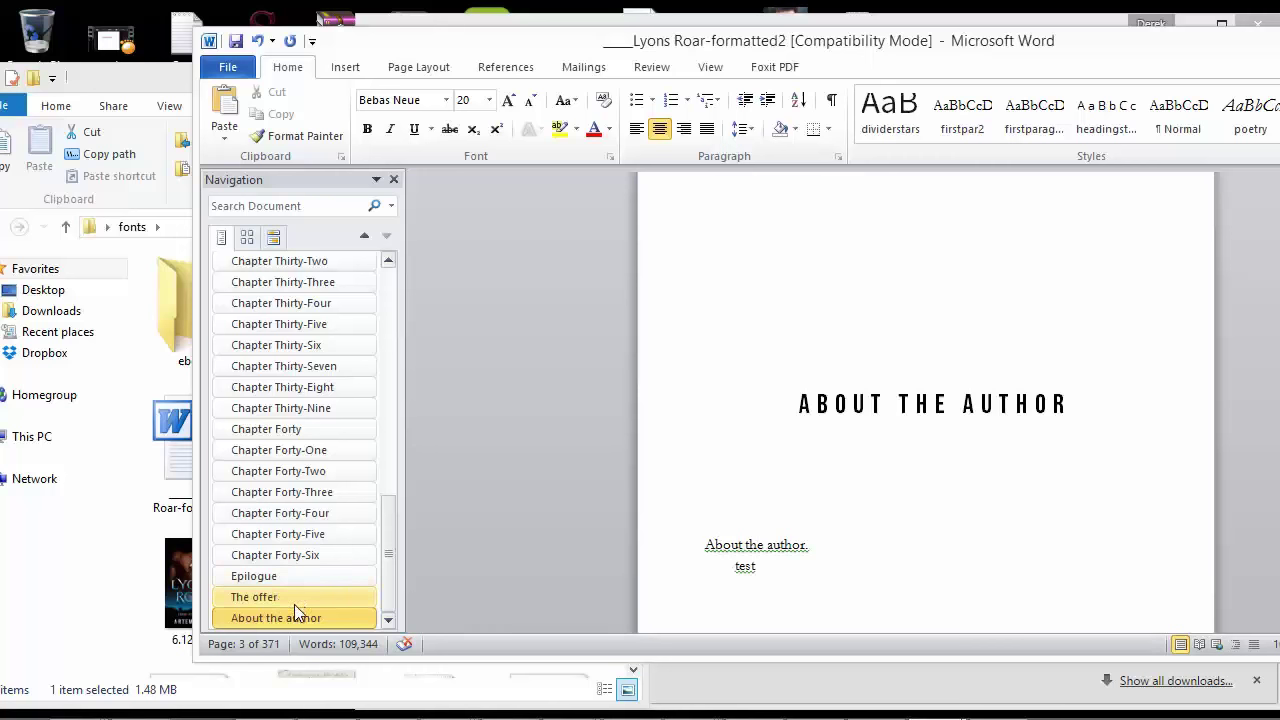
scroll(319, 621, "up", 12)
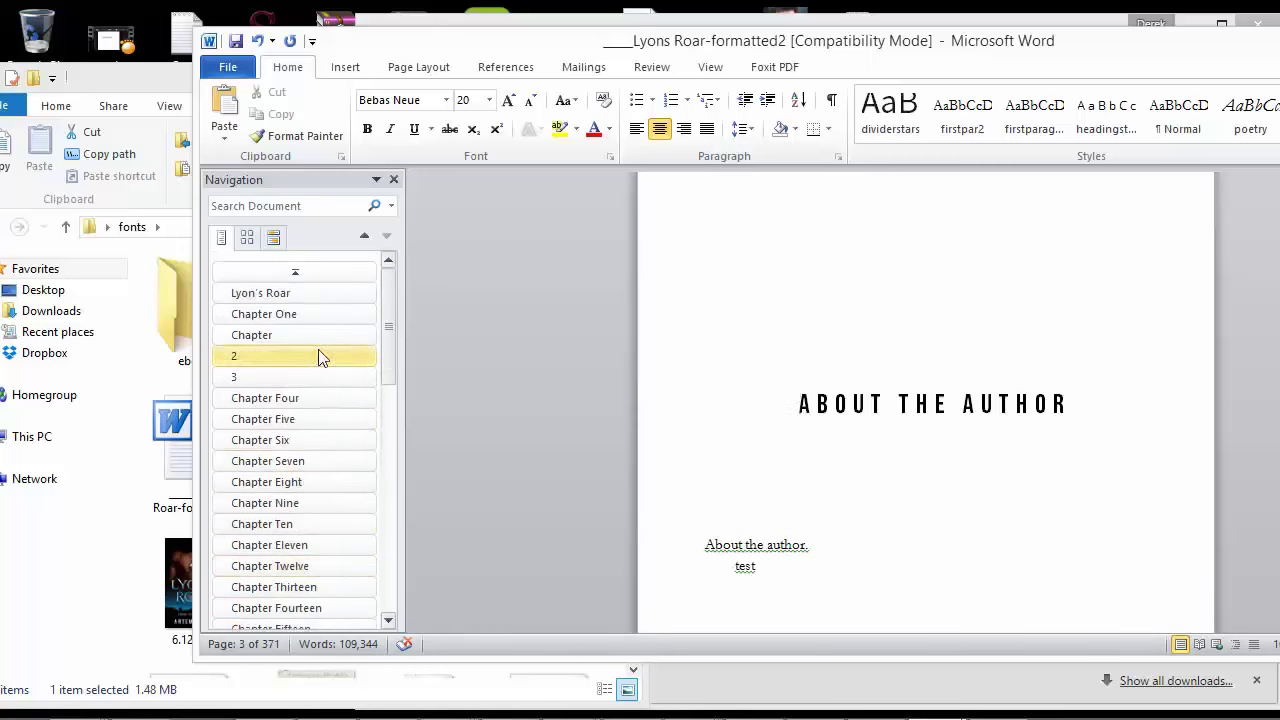
left_click(312, 292)
scroll(814, 343, "up", 3)
scroll(887, 450, "down", 2)
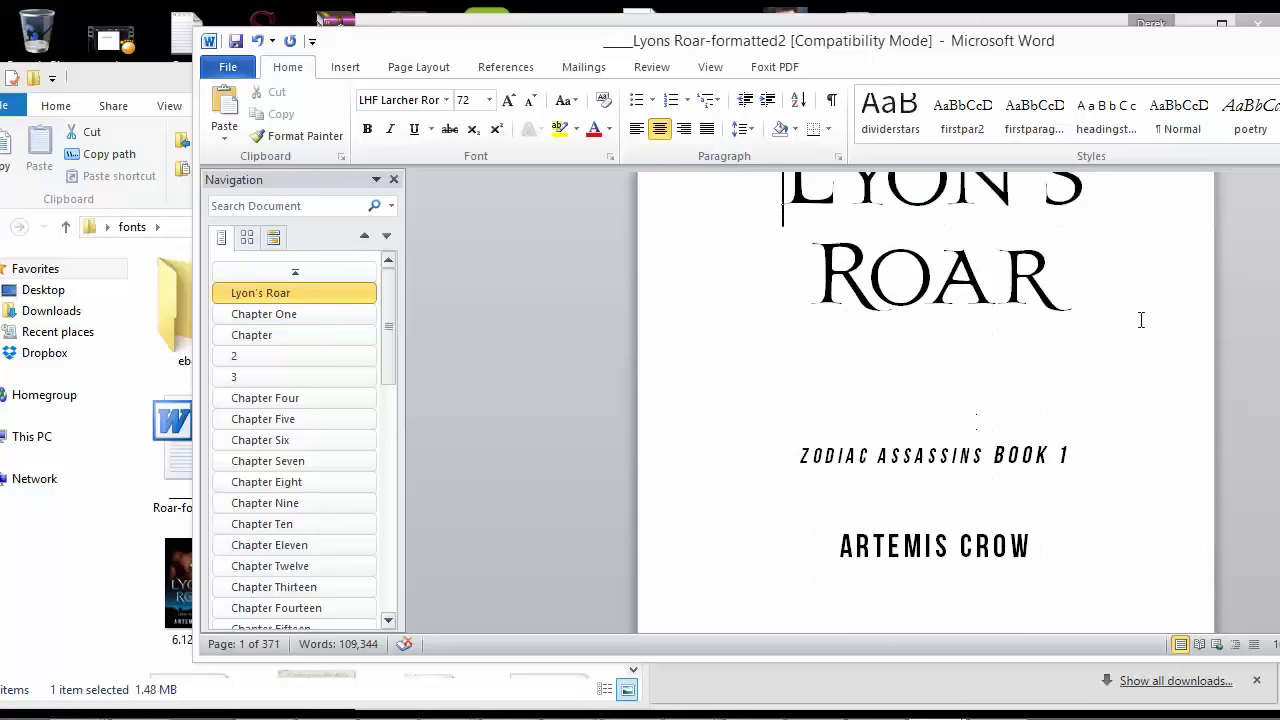
scroll(743, 238, "up", 1)
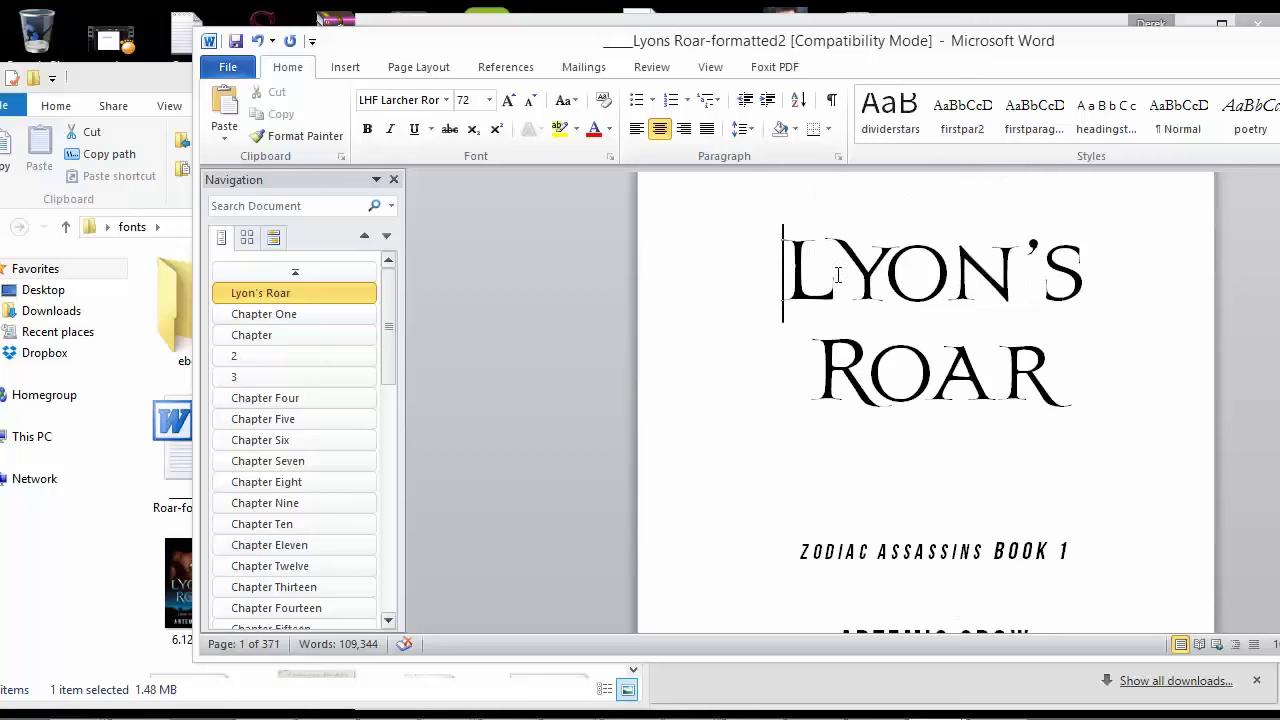
scroll(726, 421, "down", 6)
scroll(746, 409, "down", 15)
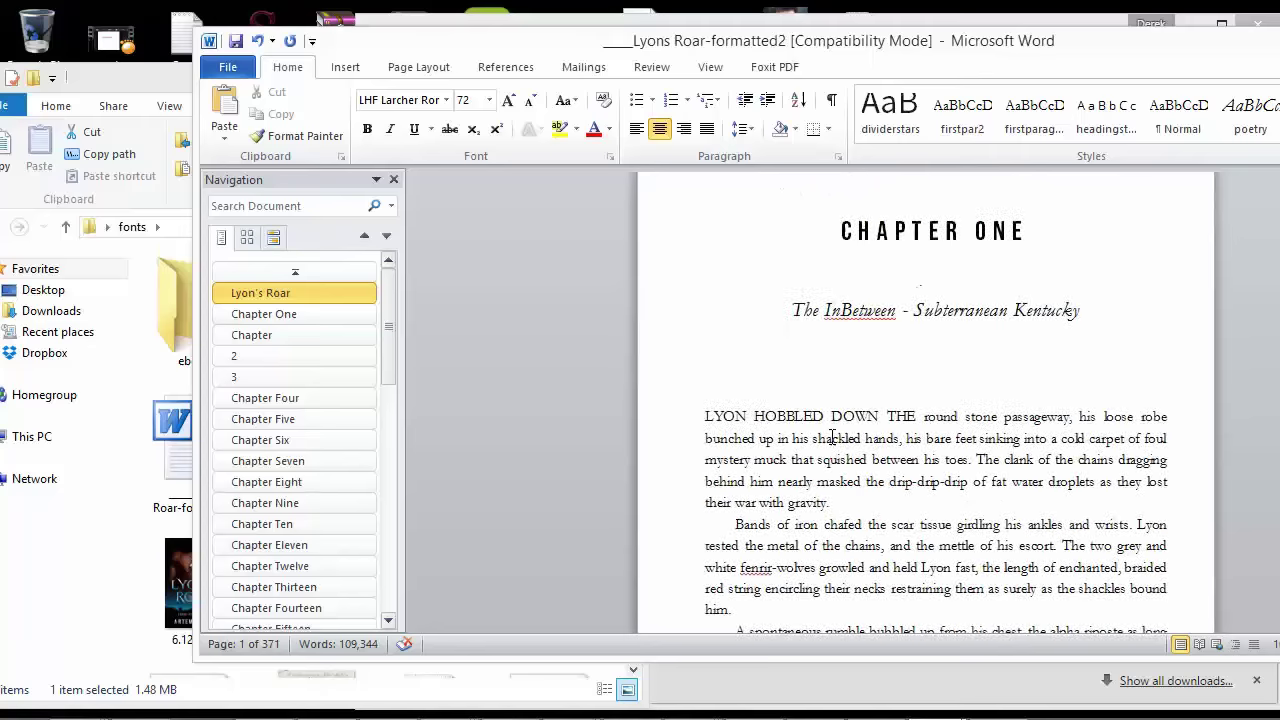
scroll(834, 436, "down", 9)
scroll(779, 341, "up", 7)
scroll(750, 420, "down", 10)
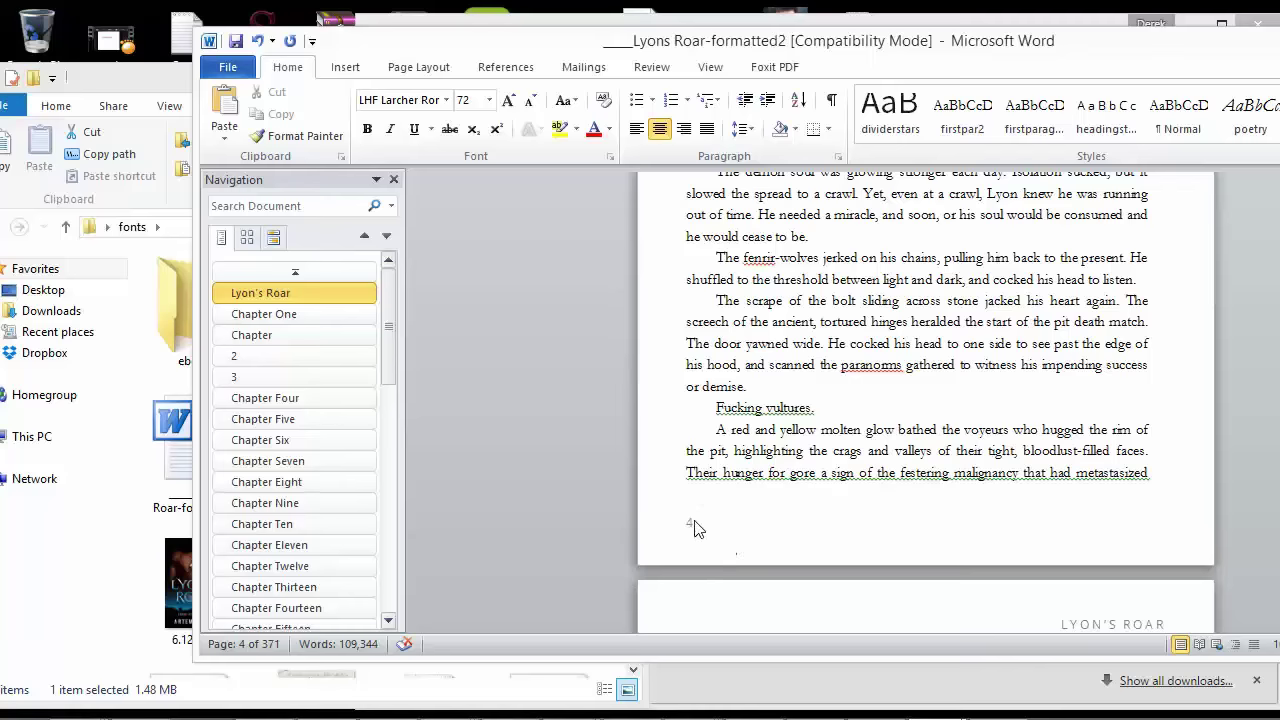
scroll(697, 529, "down", 7)
scroll(890, 502, "up", 2)
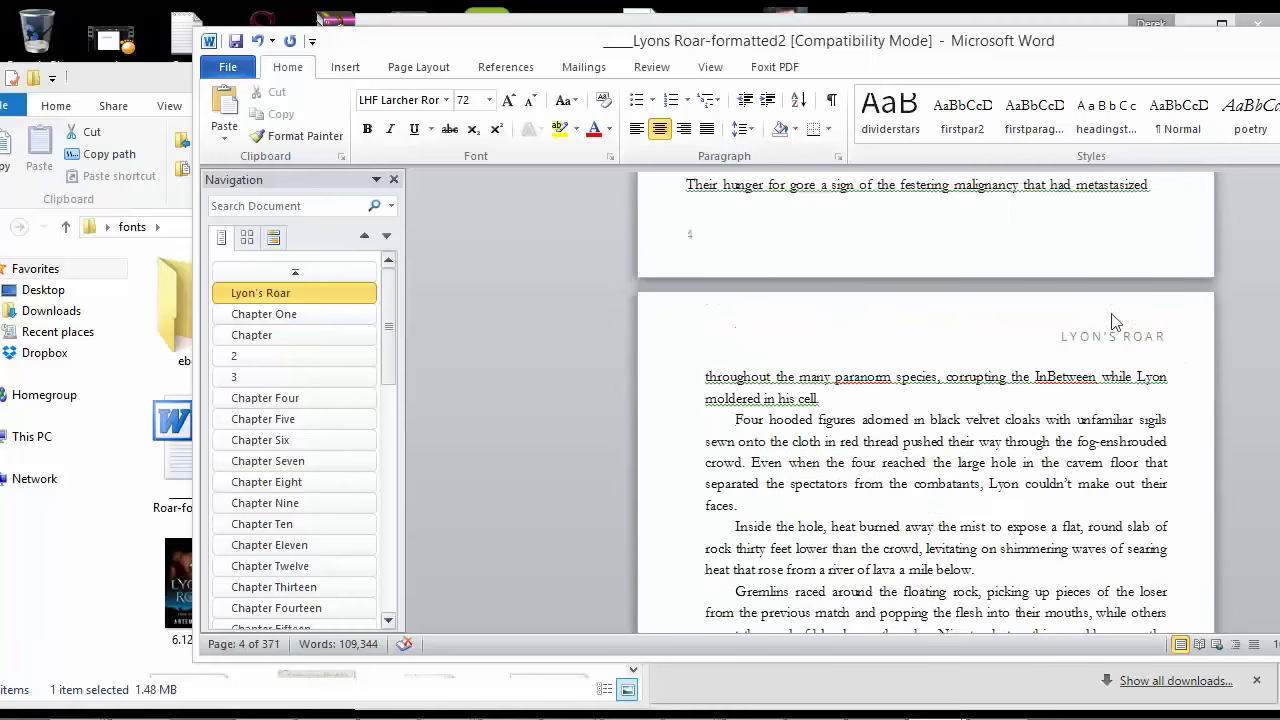
scroll(697, 327, "up", 3)
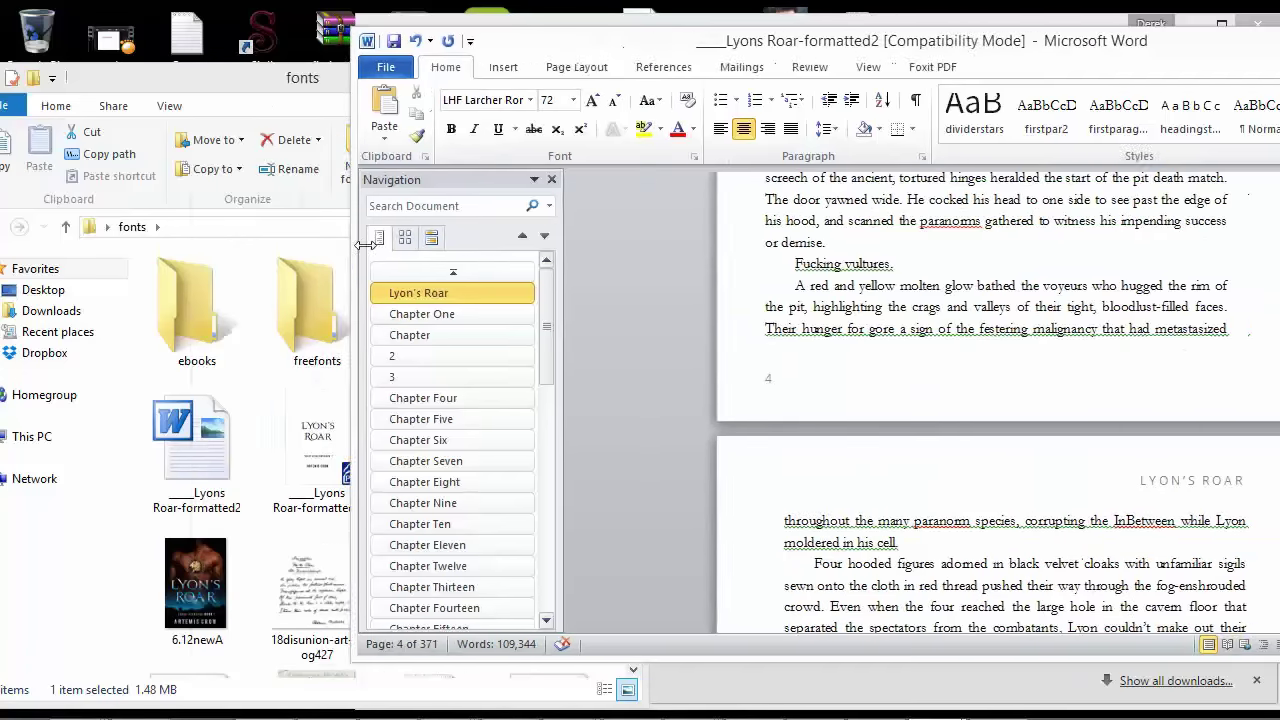
left_click_drag(660, 44, 580, 44)
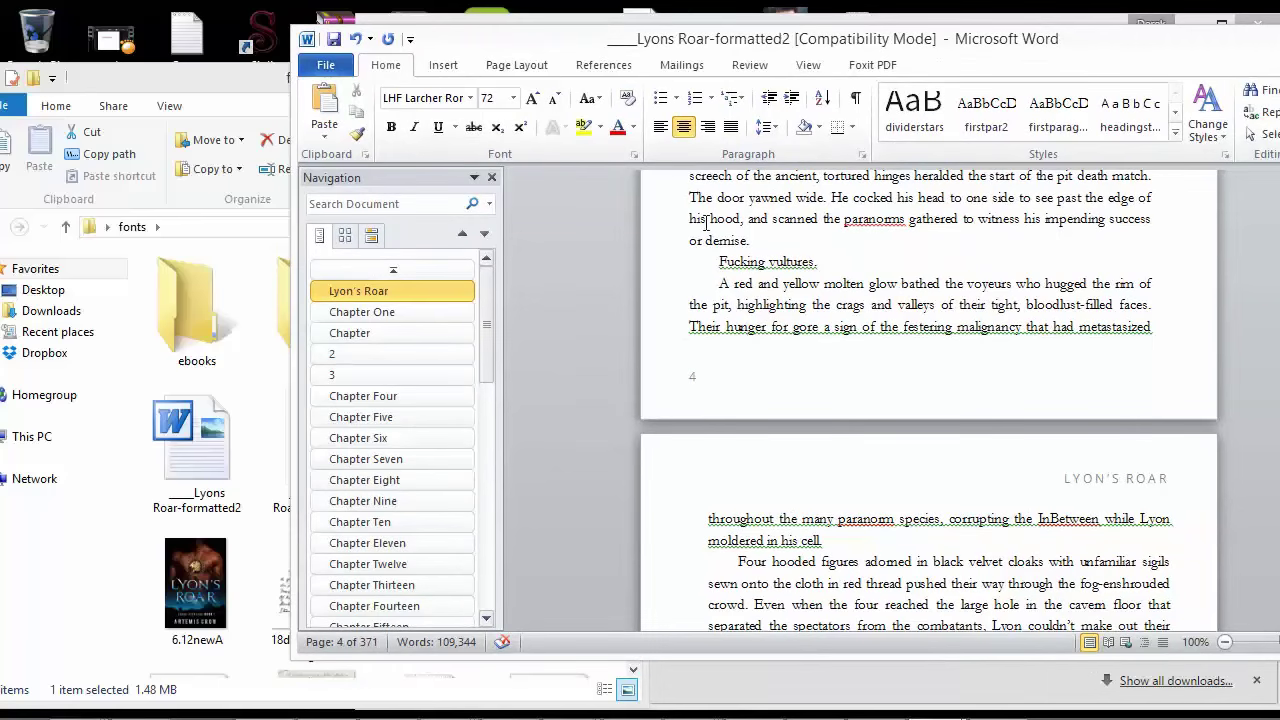
left_click_drag(740, 42, 700, 38)
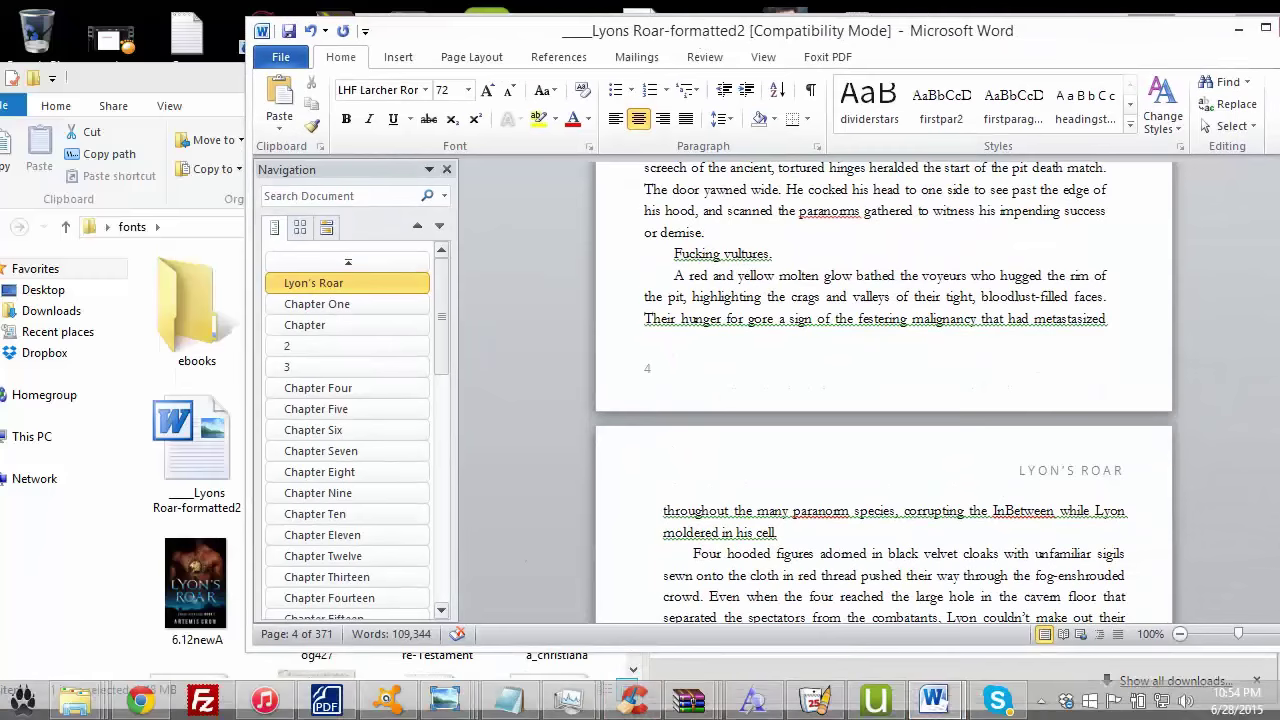
Bring the Final Copy document to the front from the taskbar.
mouse_move(935, 705)
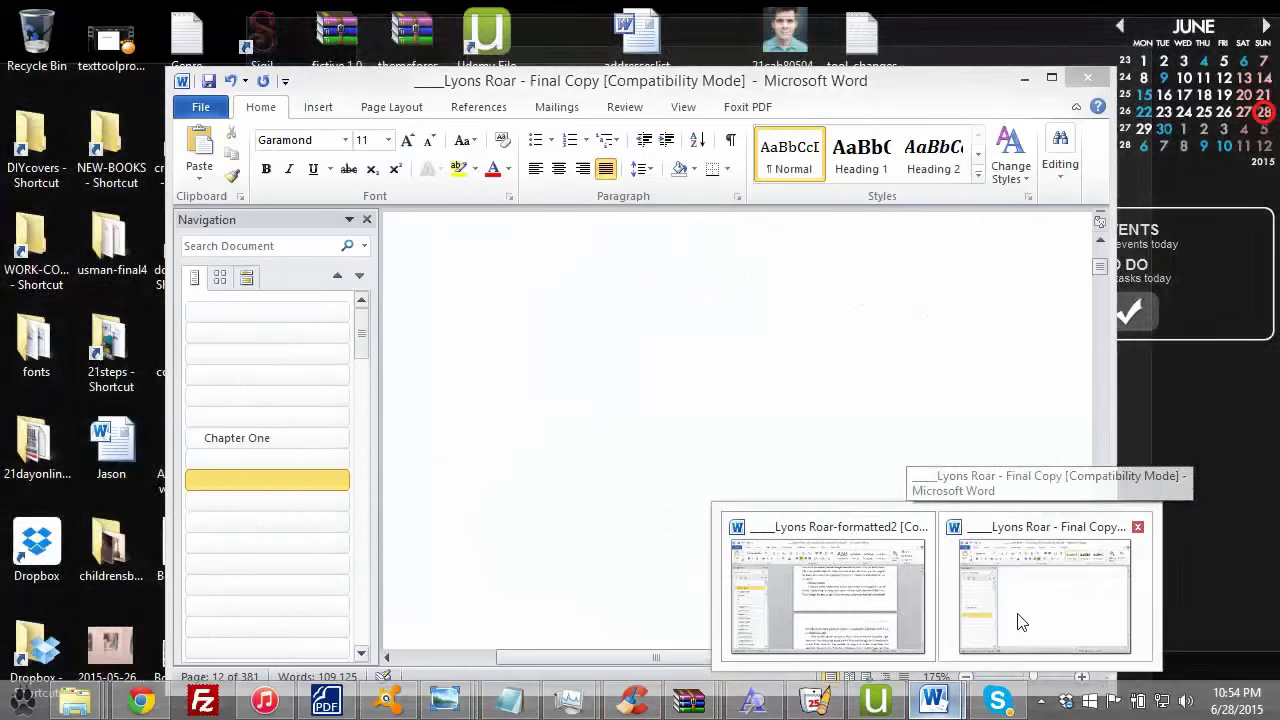
left_click(1023, 595)
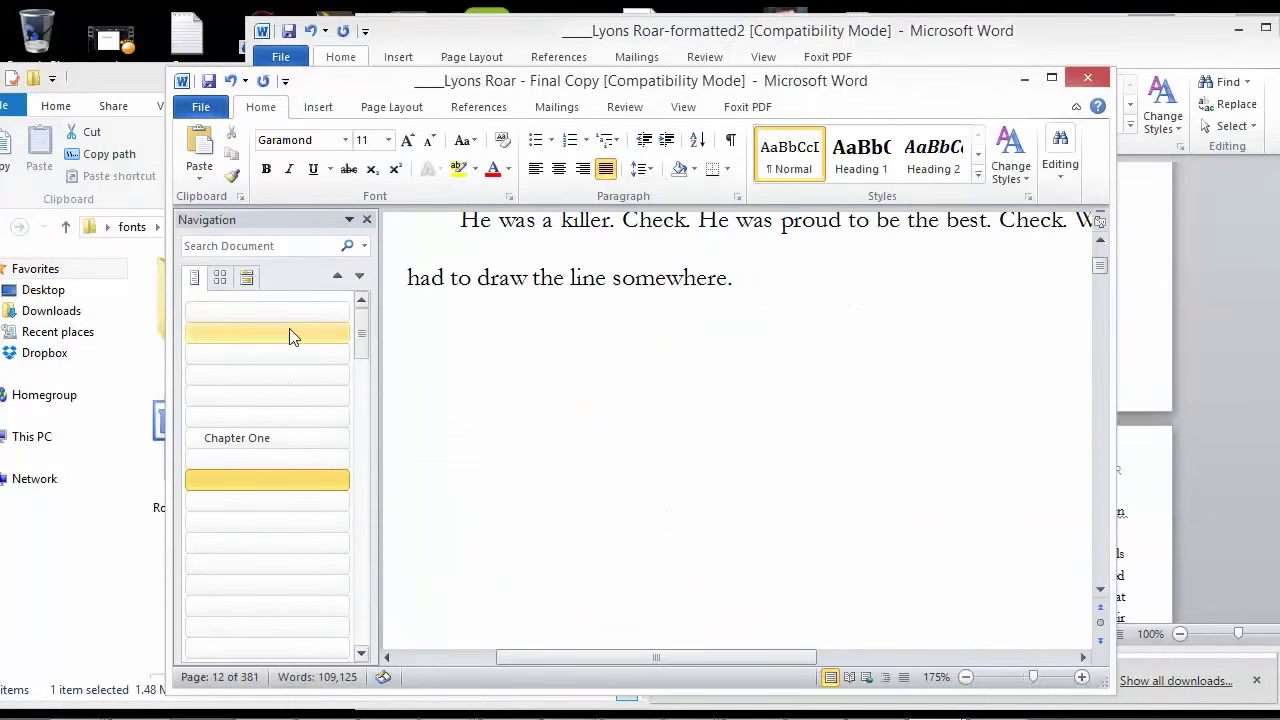
scroll(272, 478, "down", 5)
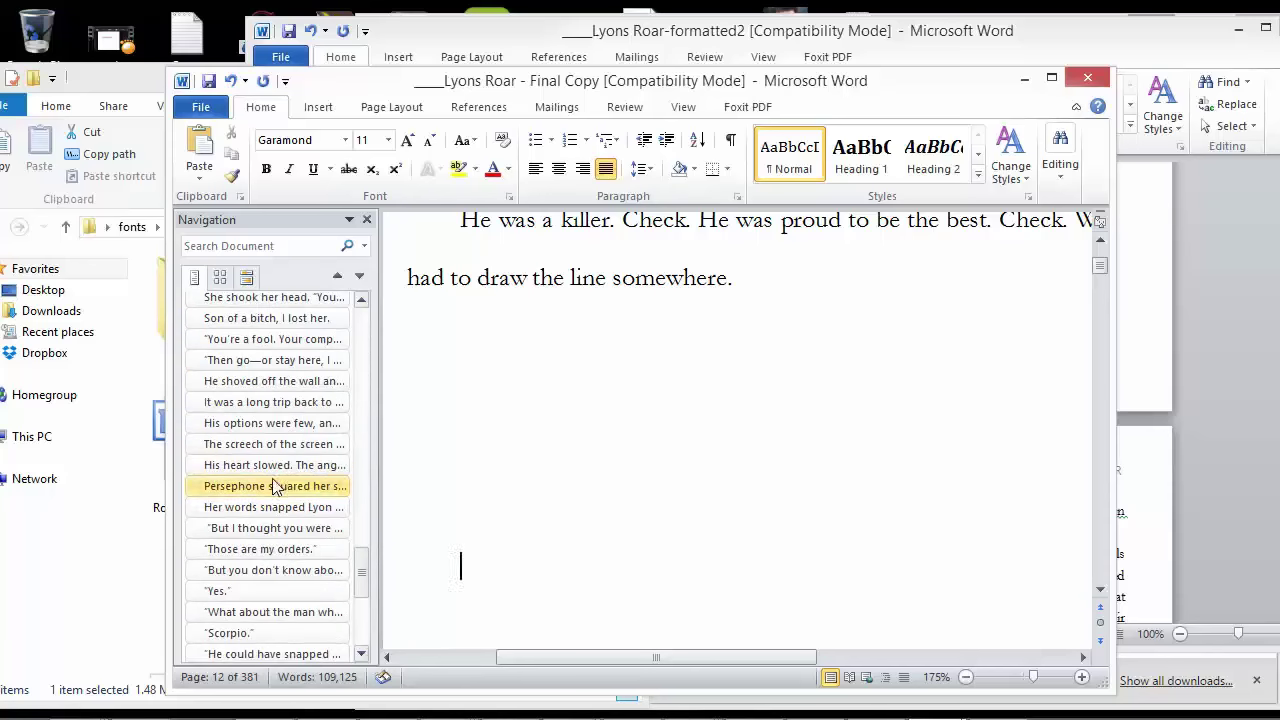
scroll(552, 380, "up", 10)
scroll(680, 398, "up", 5)
mouse_move(1100, 266)
left_mouse_down()
mouse_move(1107, 241)
mouse_move(1105, 252)
left_mouse_up()
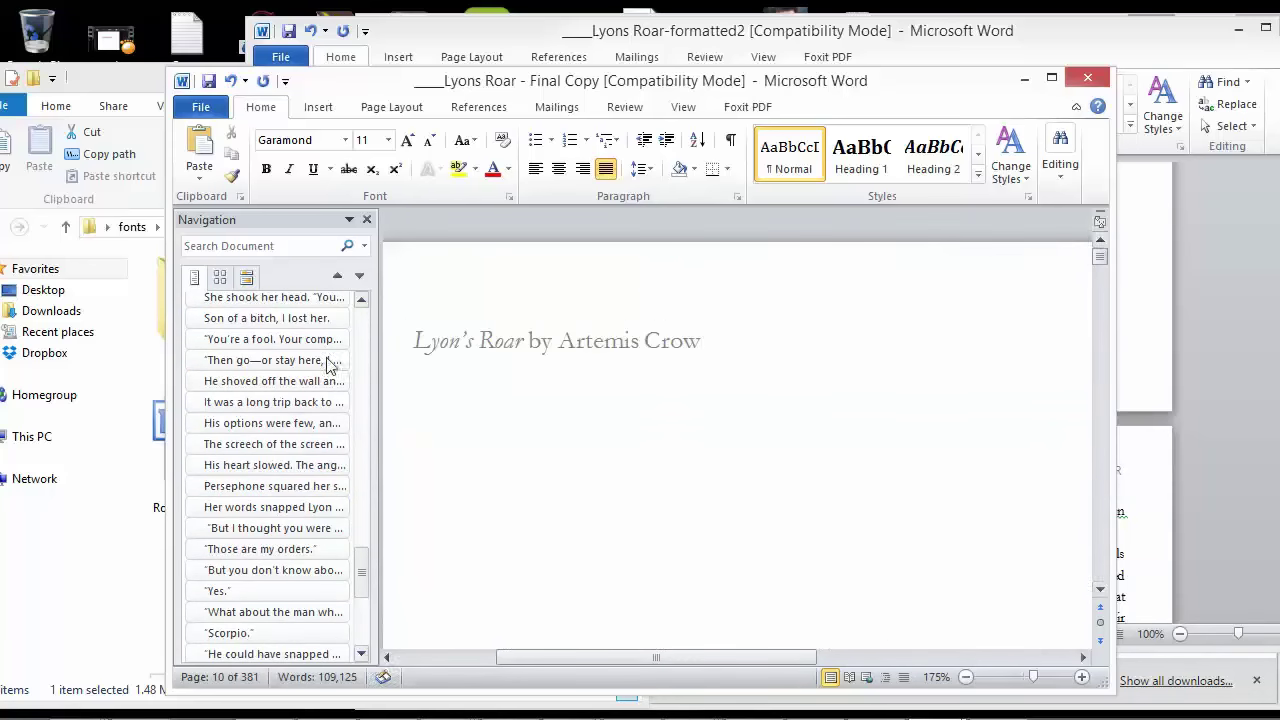
Browse the heading-styled passages in the Navigation pane, such as 'You're a fool' and 'Lyon stared at her'.
left_click(292, 360)
left_click(292, 318)
left_click(288, 340)
left_click(272, 381)
left_click(272, 465)
scroll(268, 470, "down", 5)
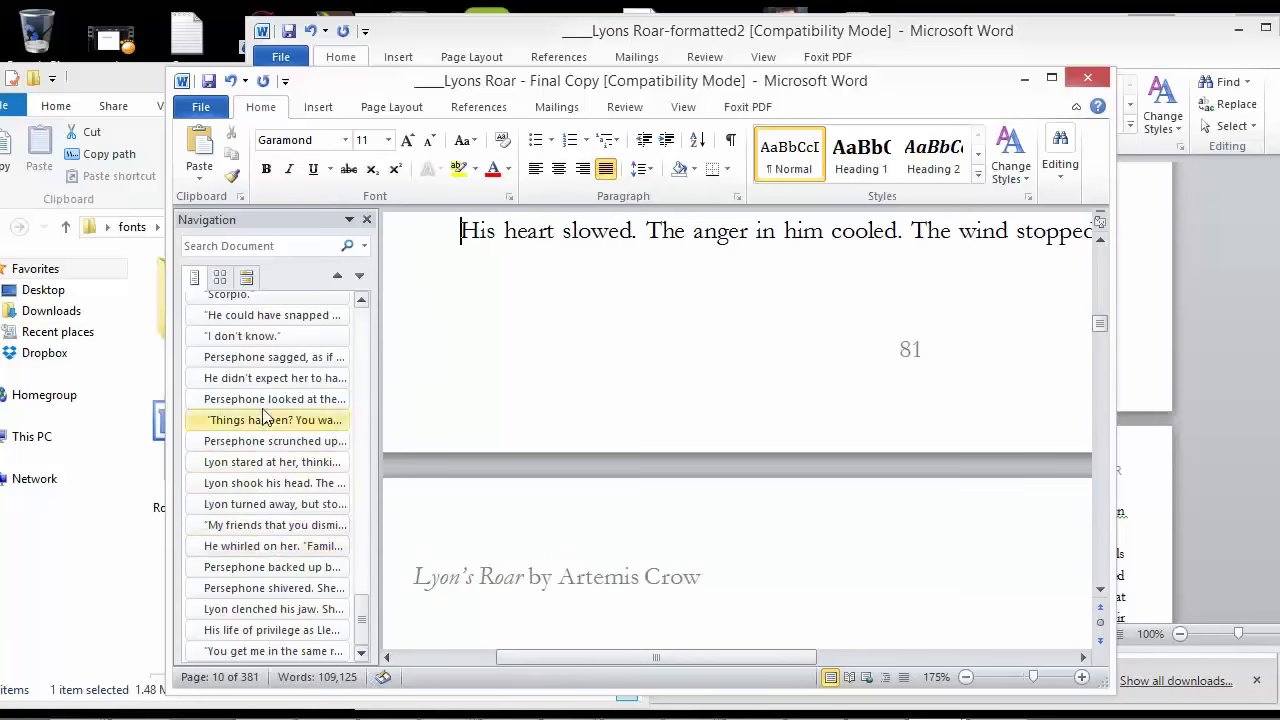
left_click(275, 378)
left_click(245, 462)
scroll(486, 434, "up", 10)
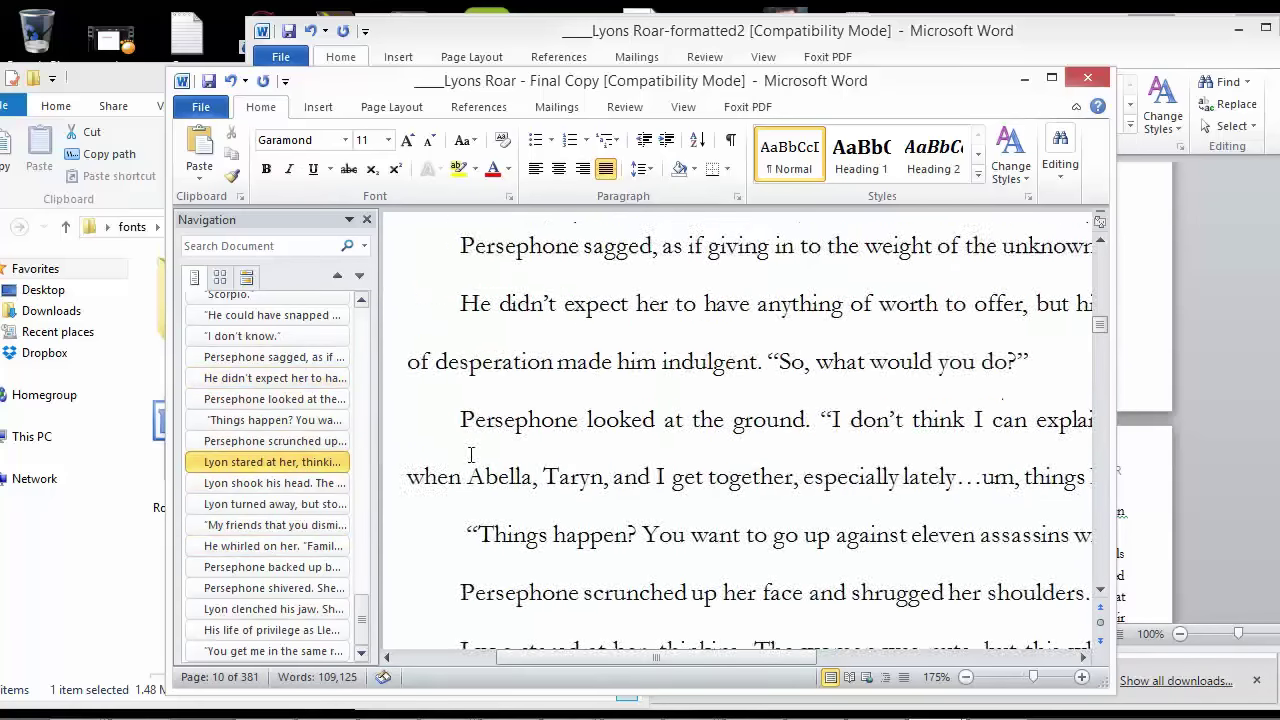
left_click_drag(1099, 324, 1102, 243)
Make the Chapter One title a Heading 1 with Ctrl+Alt+1, then minimize the Final Copy.
left_click_drag(662, 383, 432, 377)
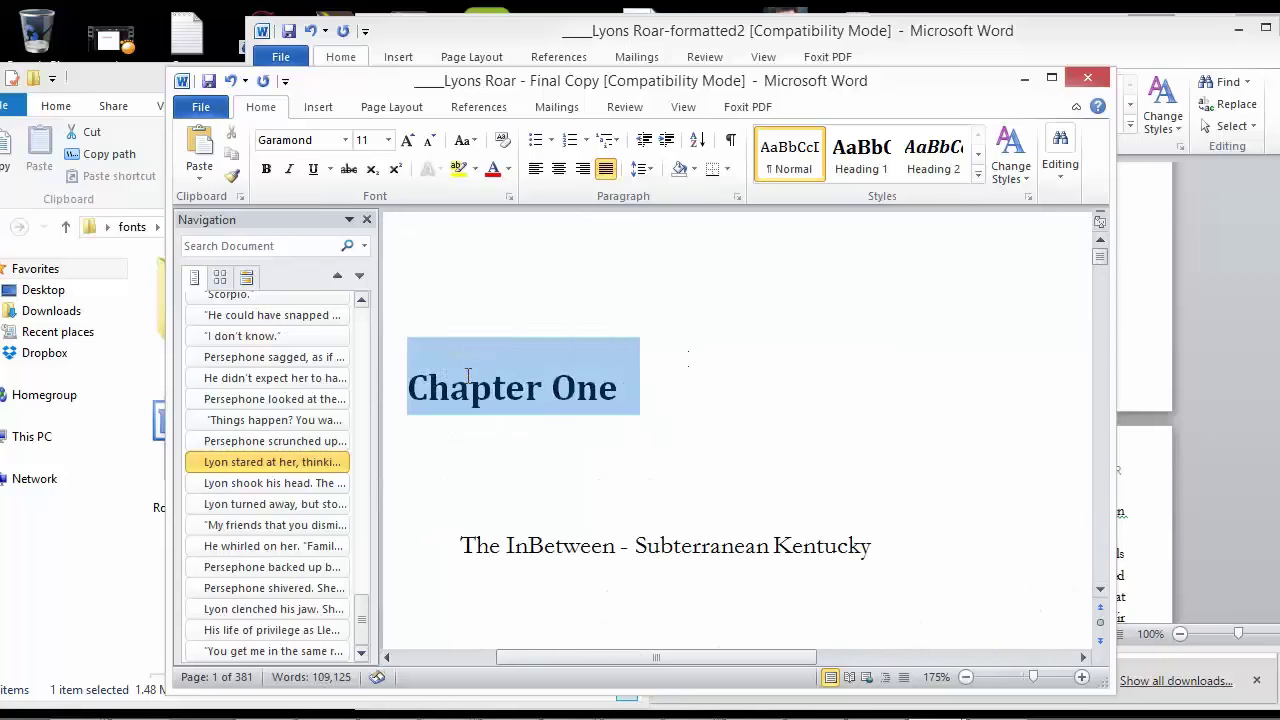
key("ctrl+alt+1")
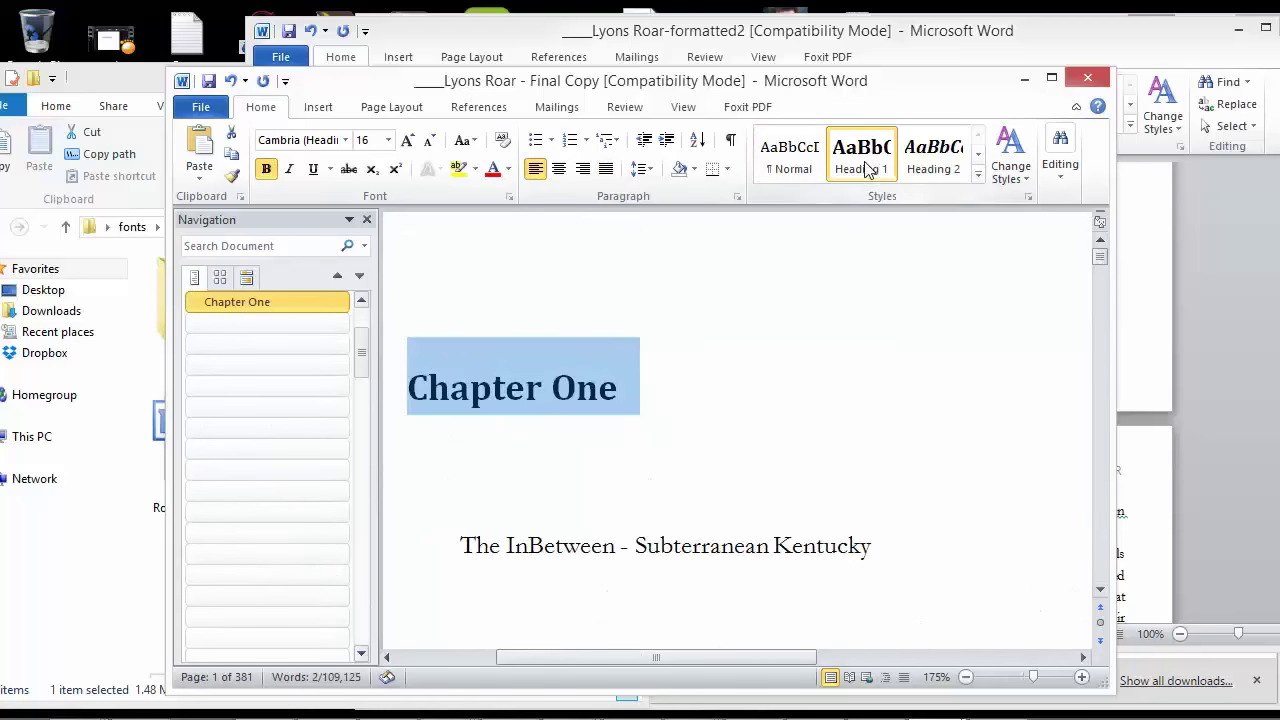
left_click(600, 380)
scroll(577, 413, "down", 5)
scroll(590, 415, "down", 15)
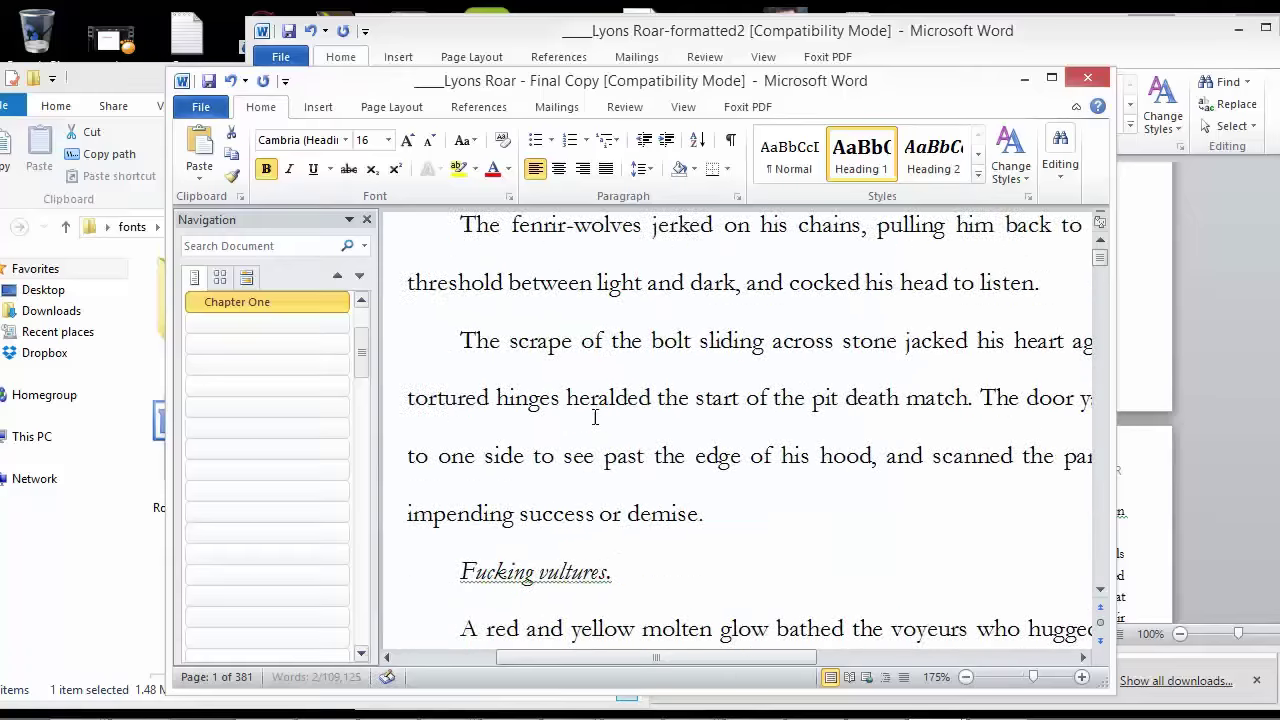
left_click(1027, 82)
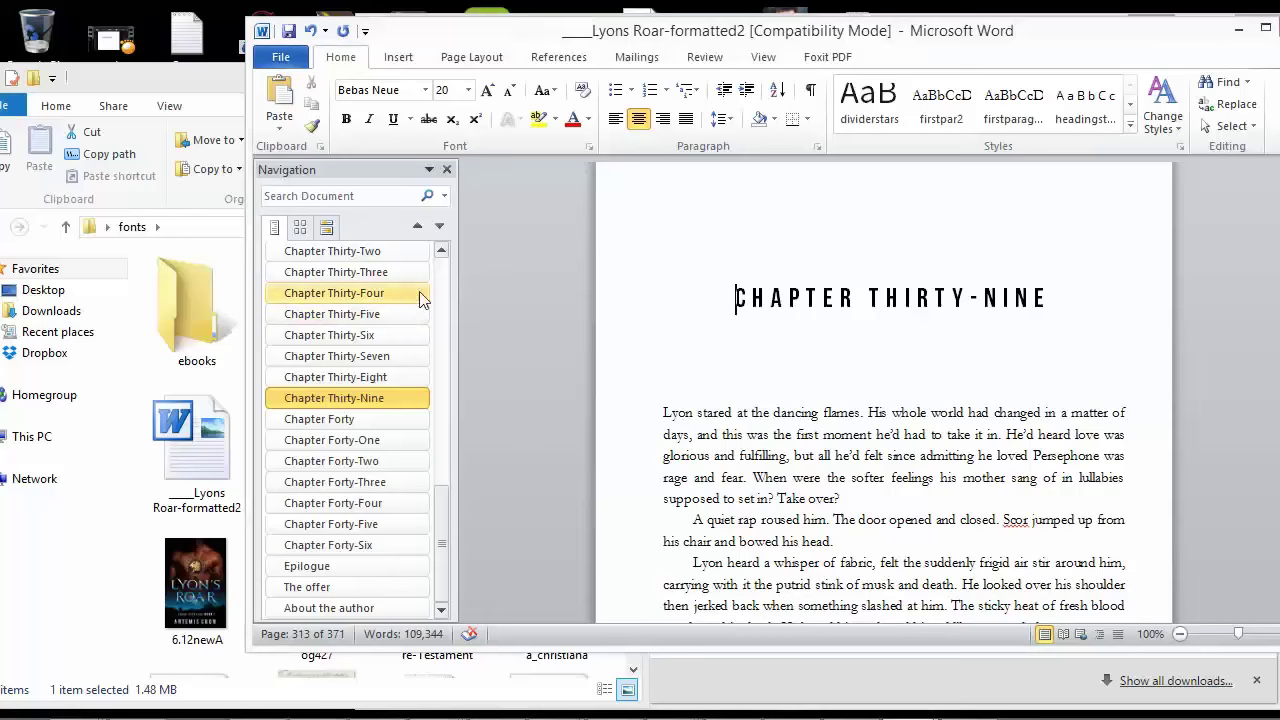
left_click(391, 273)
scroll(708, 370, "up", 2)
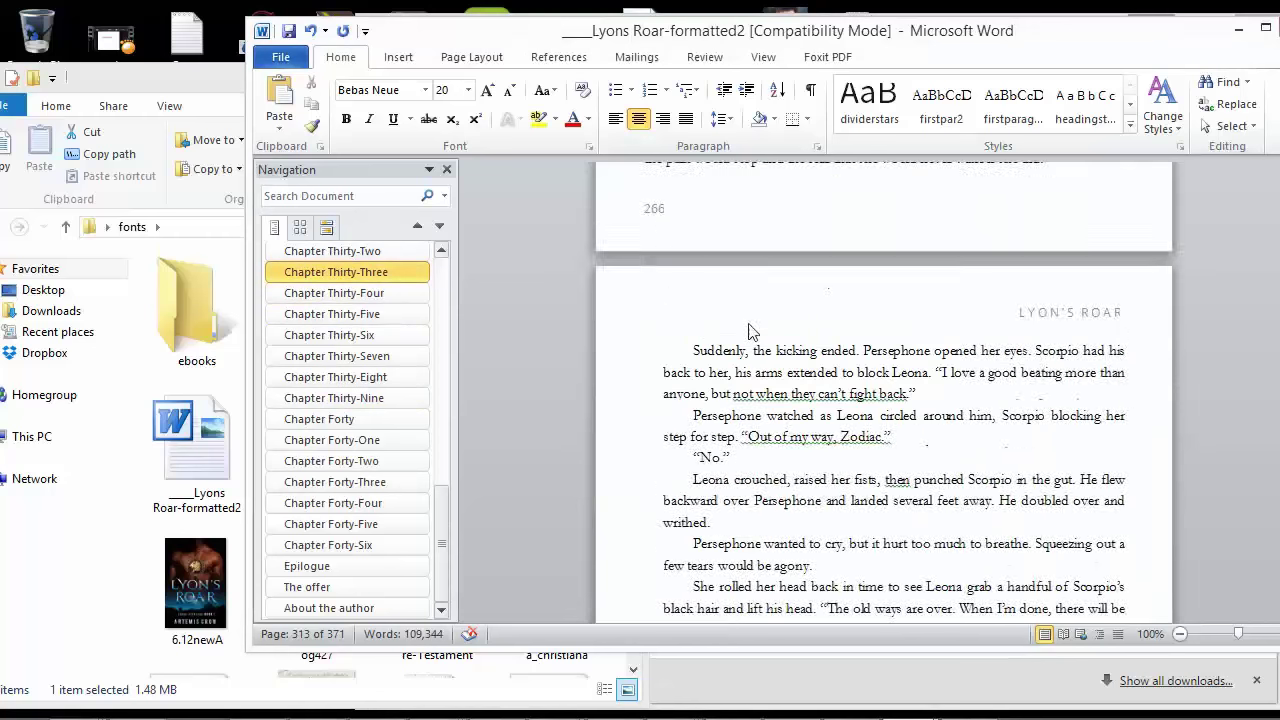
left_click(360, 255)
left_click_drag(441, 535, 432, 305)
left_click(372, 288)
left_click(362, 326)
left_click(360, 346)
left_click_drag(689, 469, 634, 477)
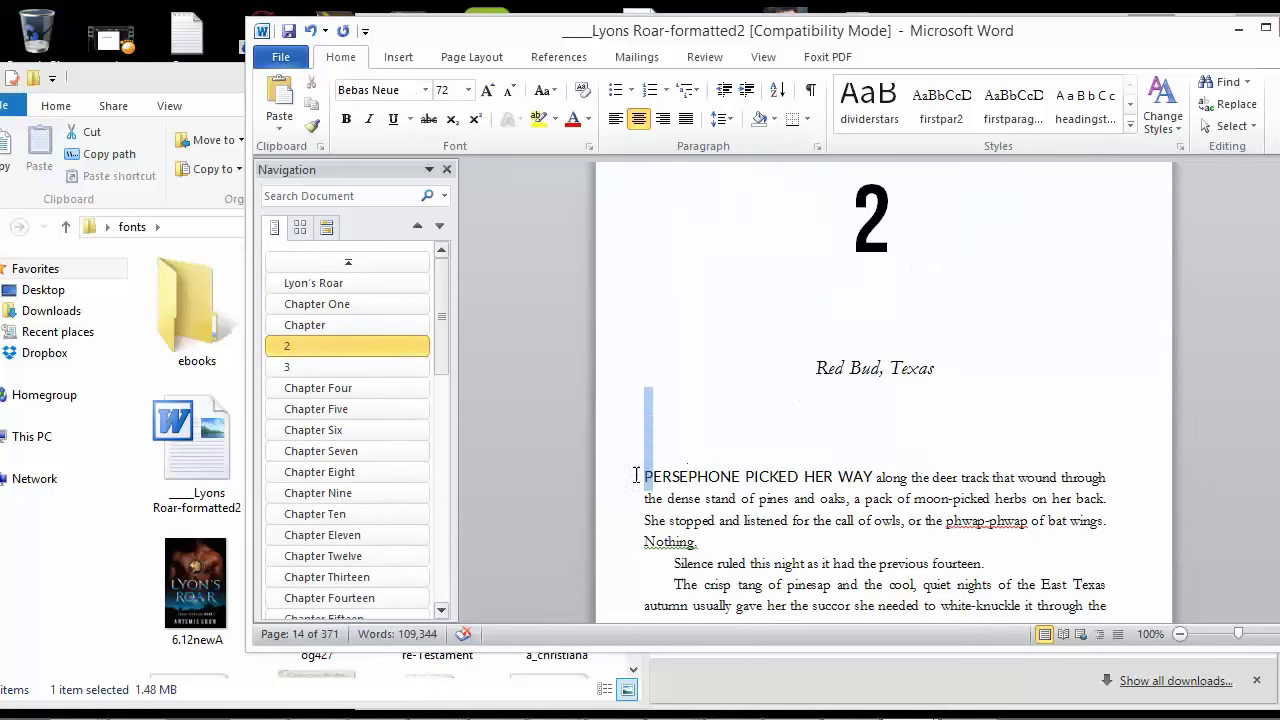
left_click(872, 477, "shift")
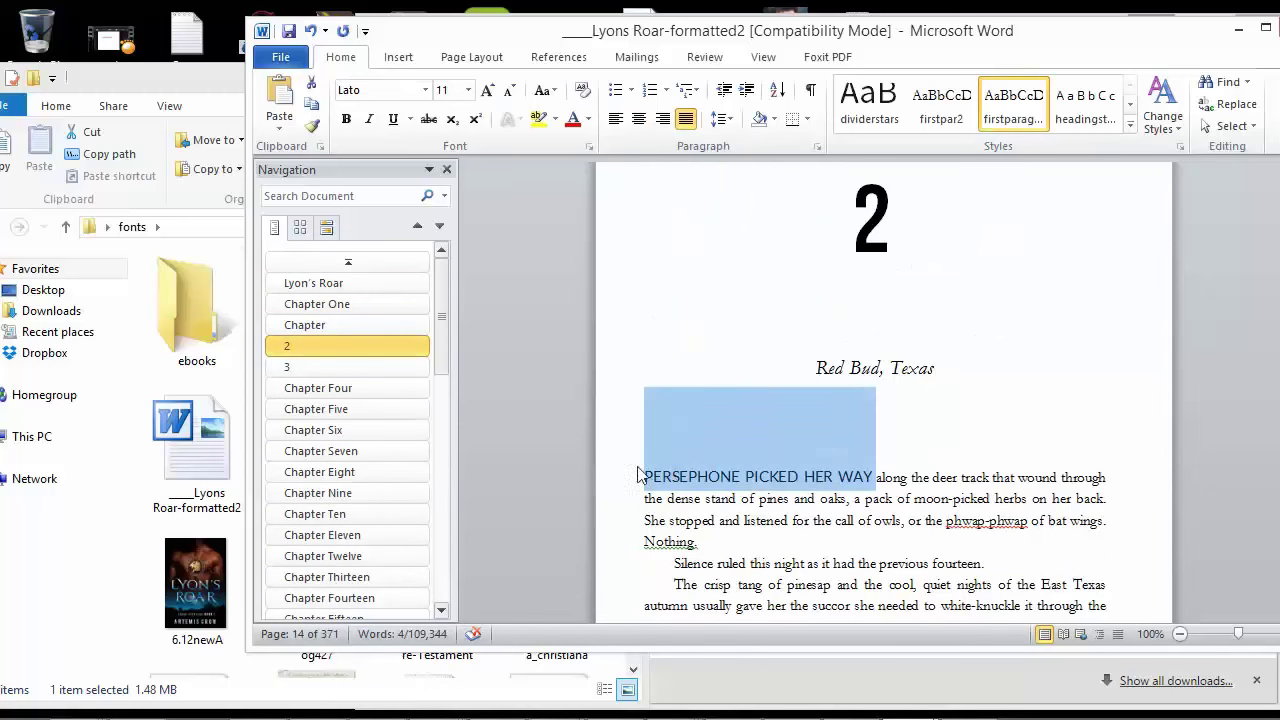
left_click(368, 372)
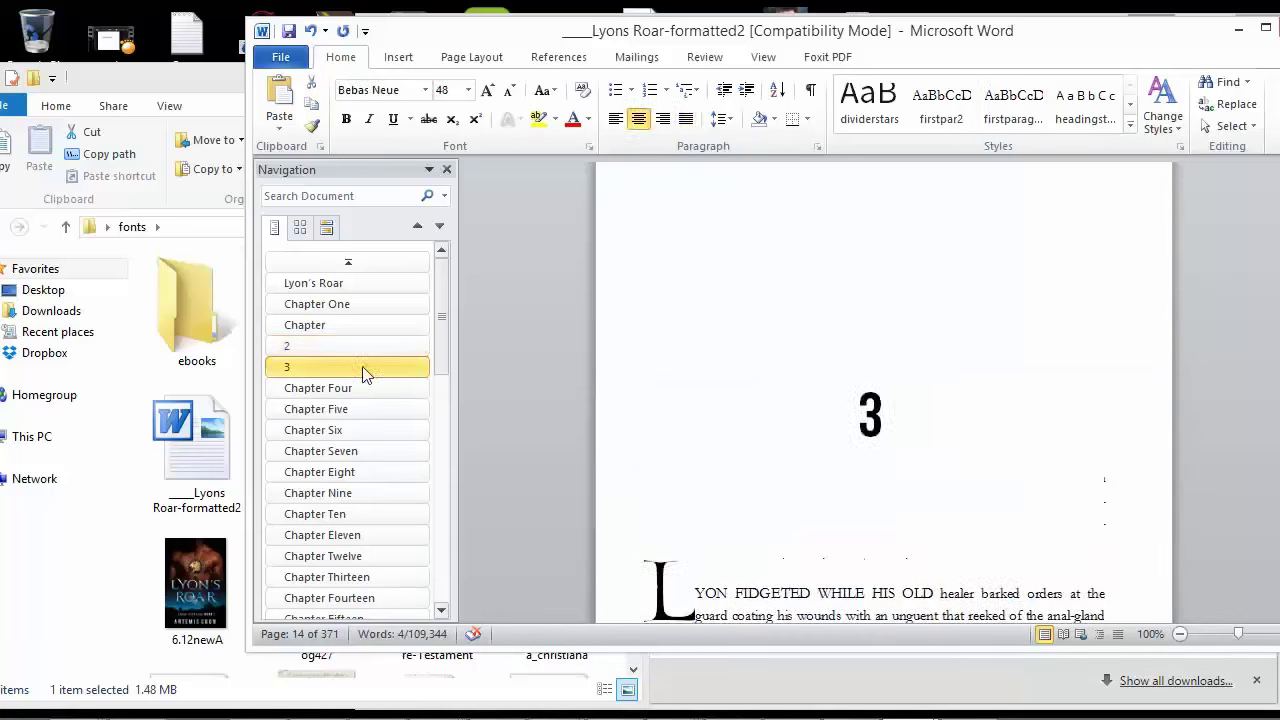
left_click(360, 389)
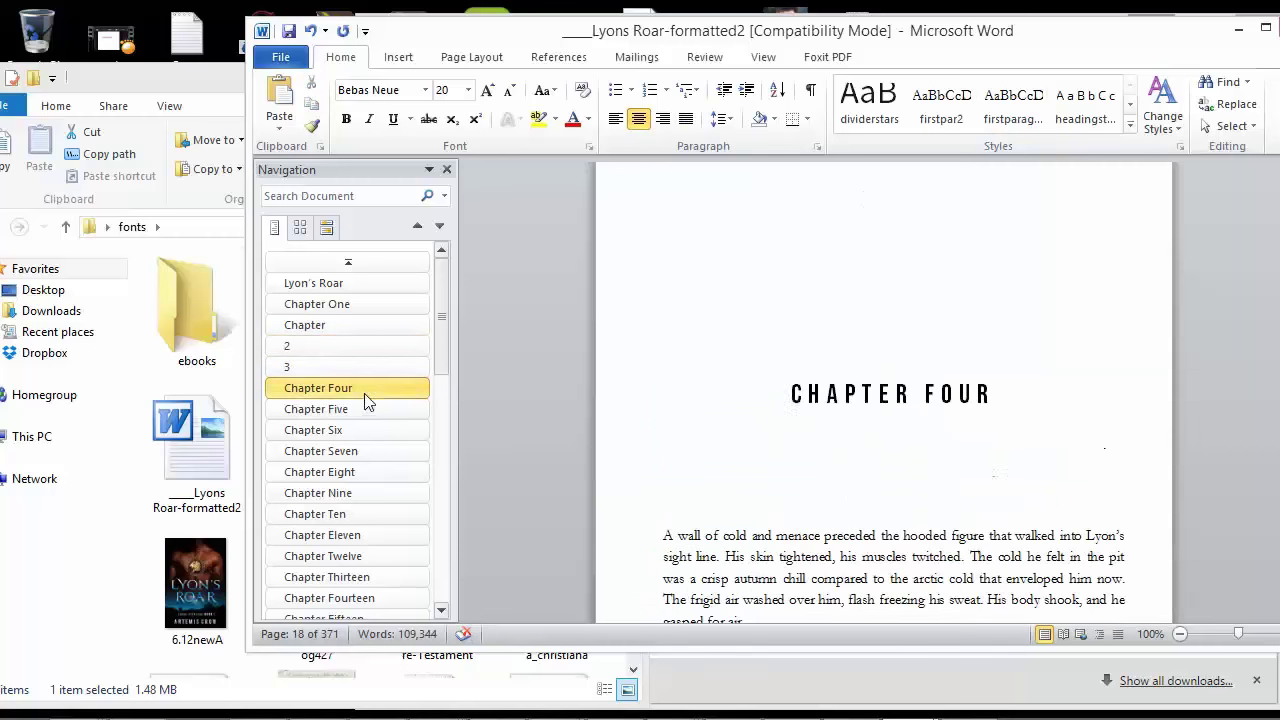
left_click(350, 305)
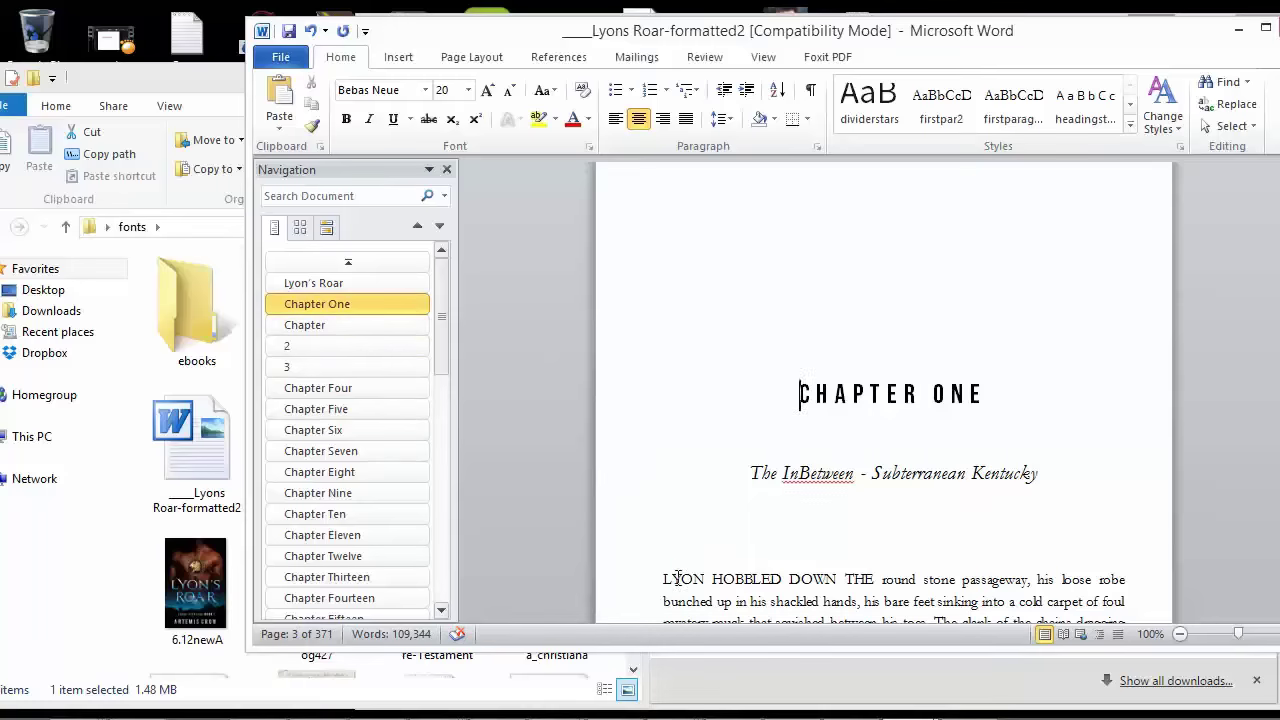
left_click(322, 321)
scroll(450, 385, "down", 5)
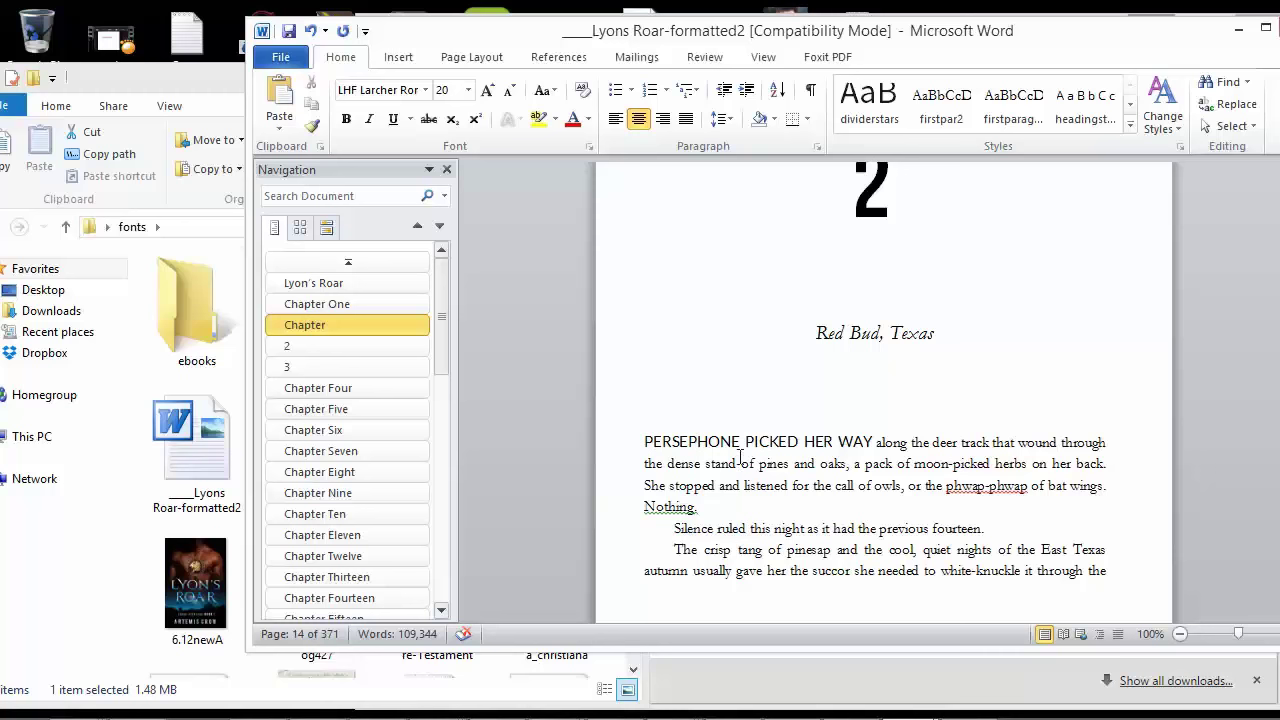
left_click(325, 346)
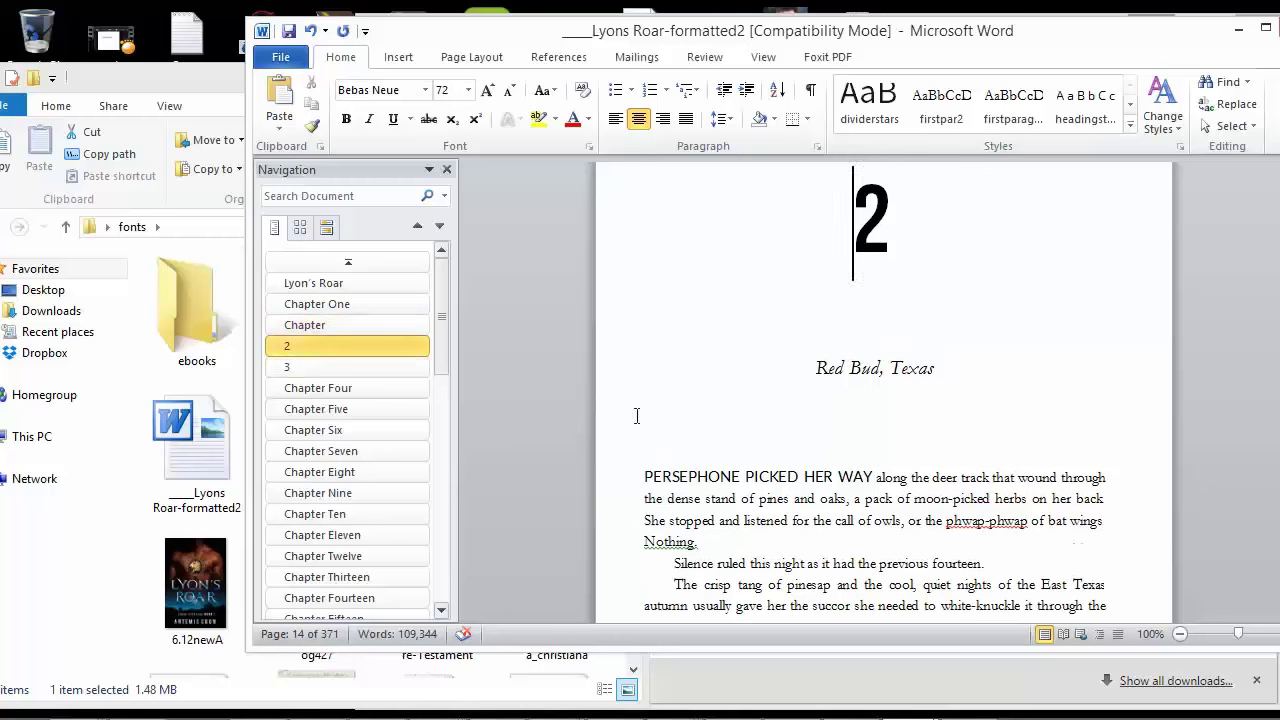
left_click(385, 370)
left_click(385, 347)
left_click(348, 326)
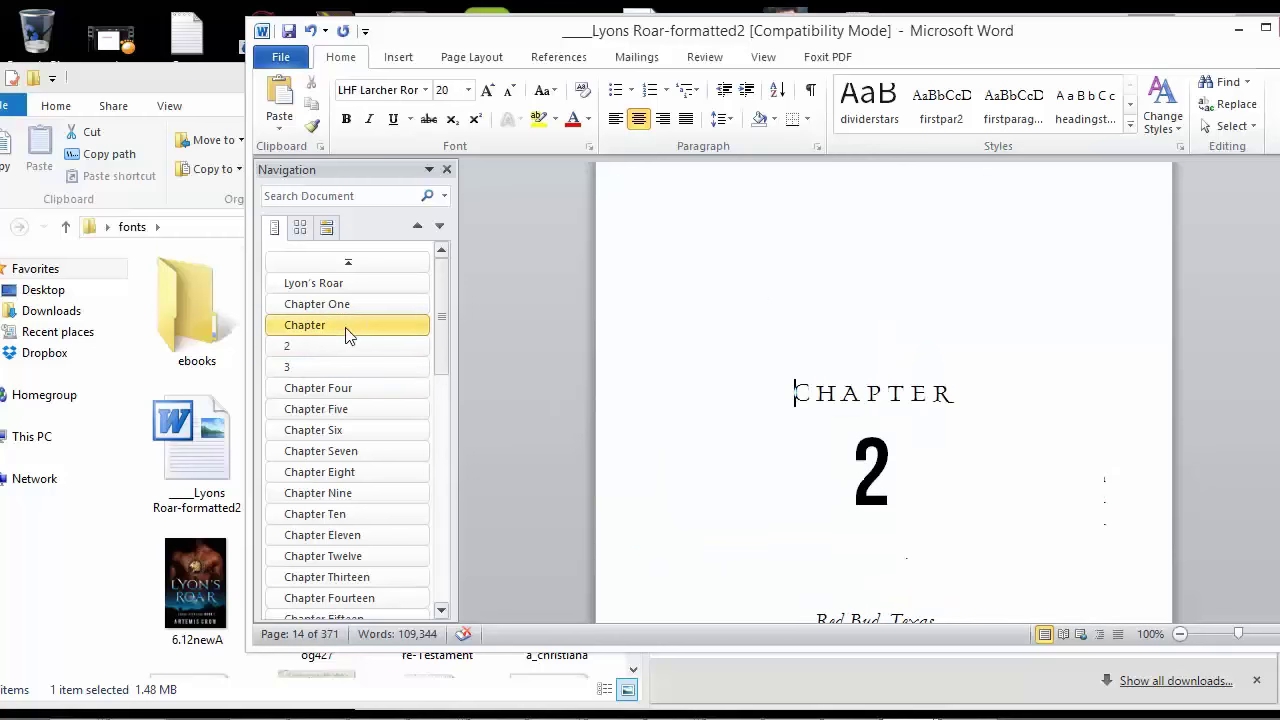
left_click(392, 300)
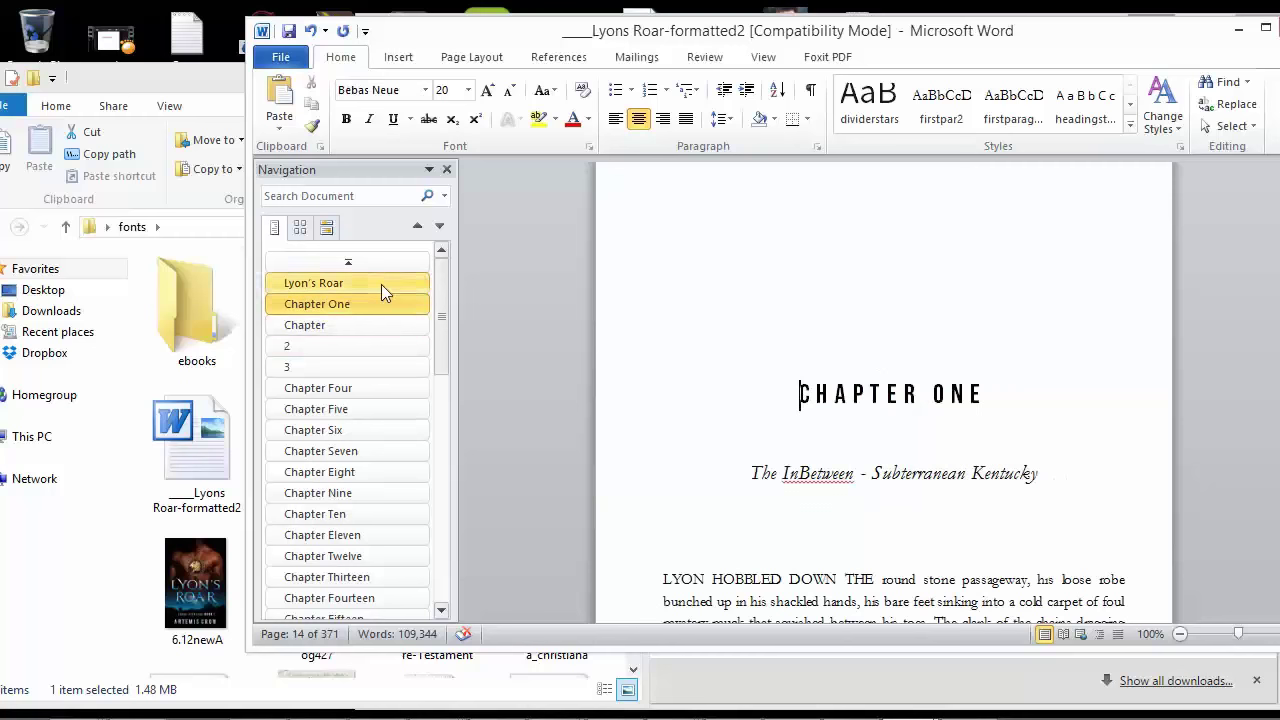
left_click(381, 284)
left_click(363, 319)
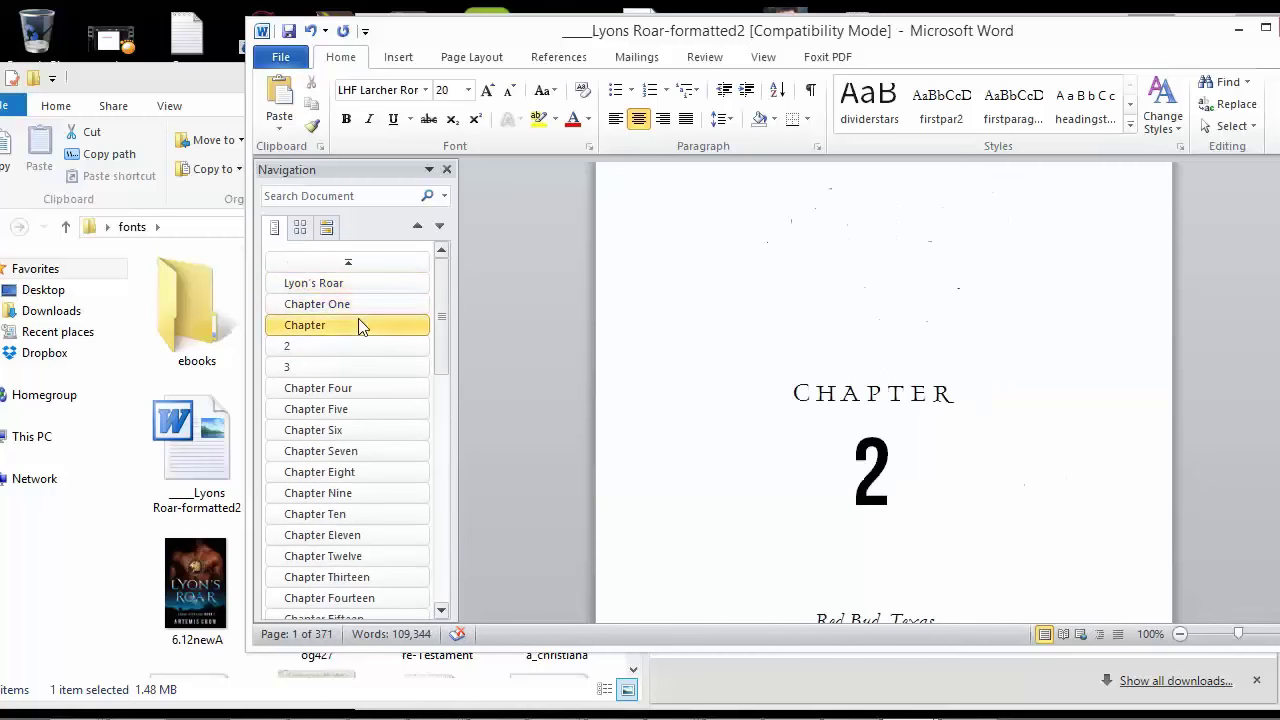
left_click(362, 306)
left_click(366, 340)
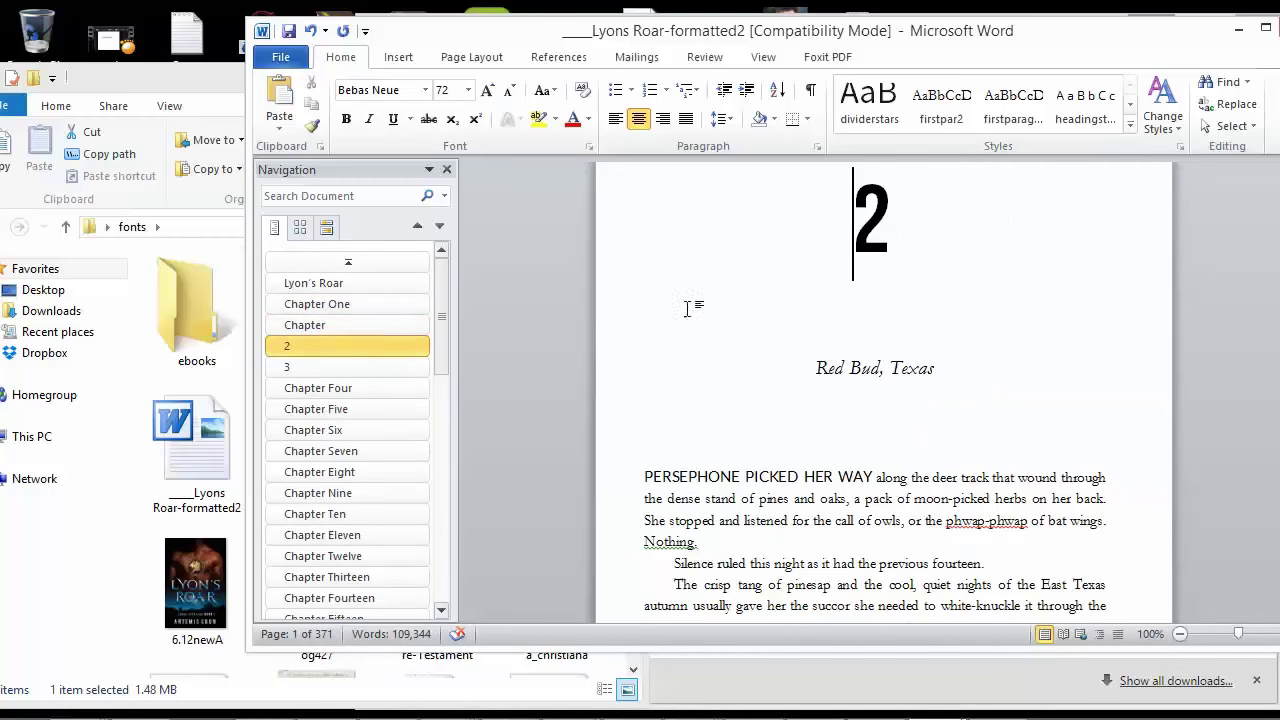
scroll(700, 416, "down", 3)
scroll(700, 420, "up", 5)
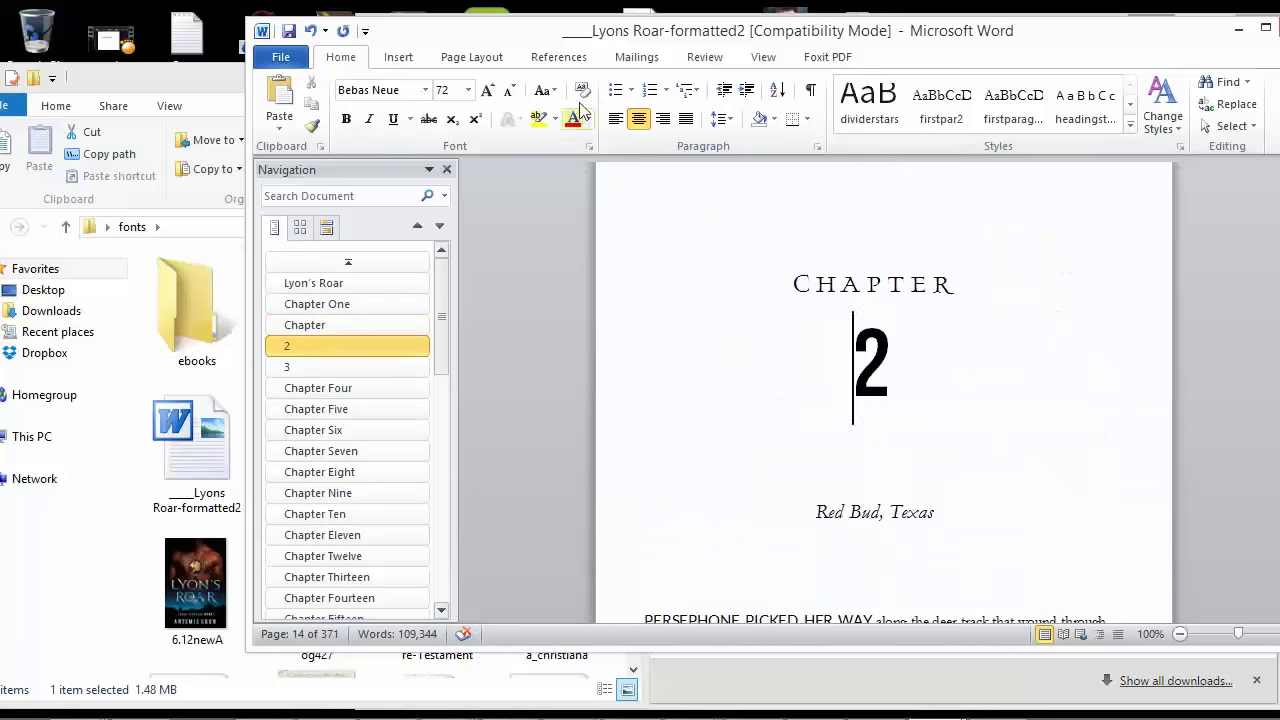
scroll(917, 374, "up", 10)
scroll(838, 340, "up", 10)
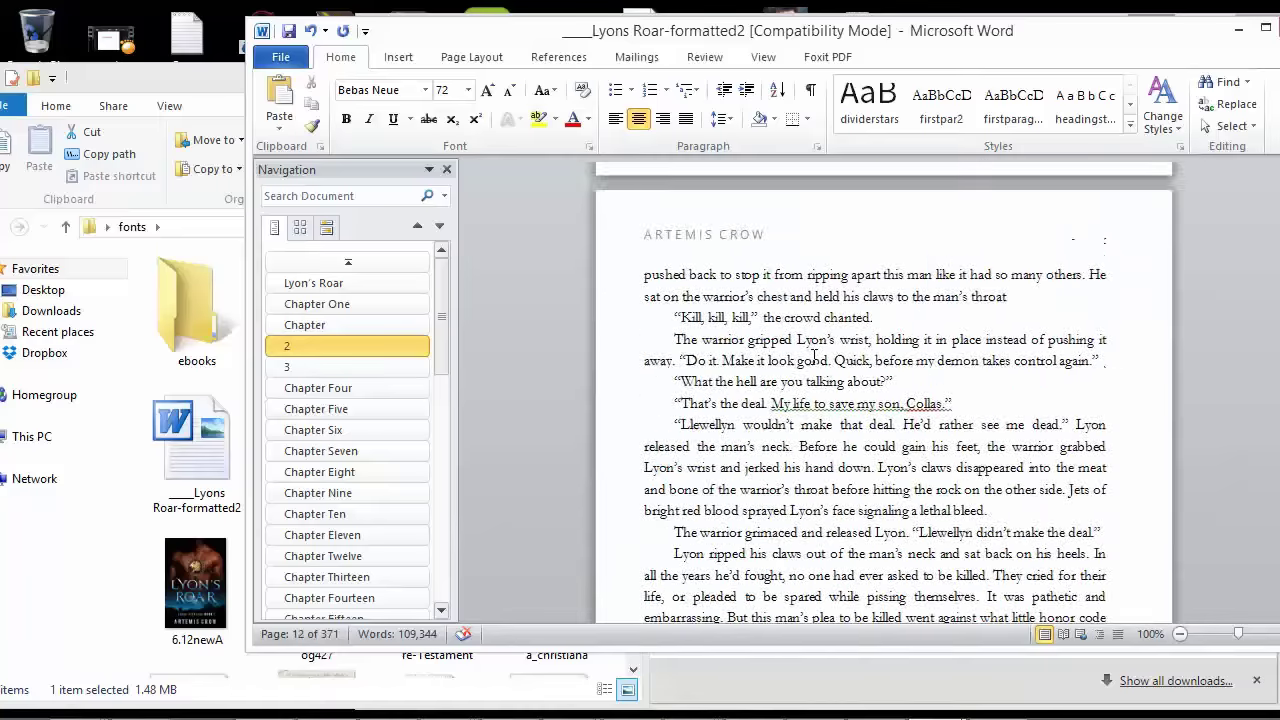
scroll(814, 358, "down", 5)
left_click_drag(786, 40, 620, 98)
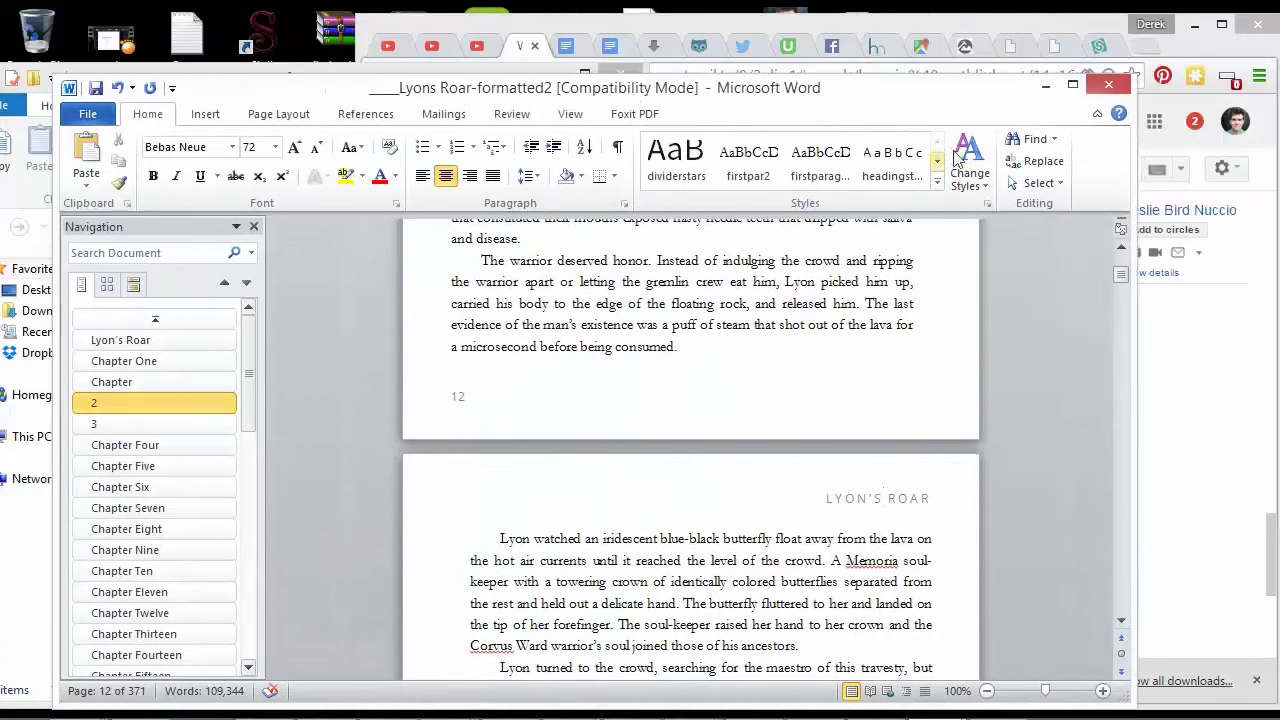
Minimize Word and switch Chrome to the PublishXpress ebook conversion tab.
left_click(1045, 87)
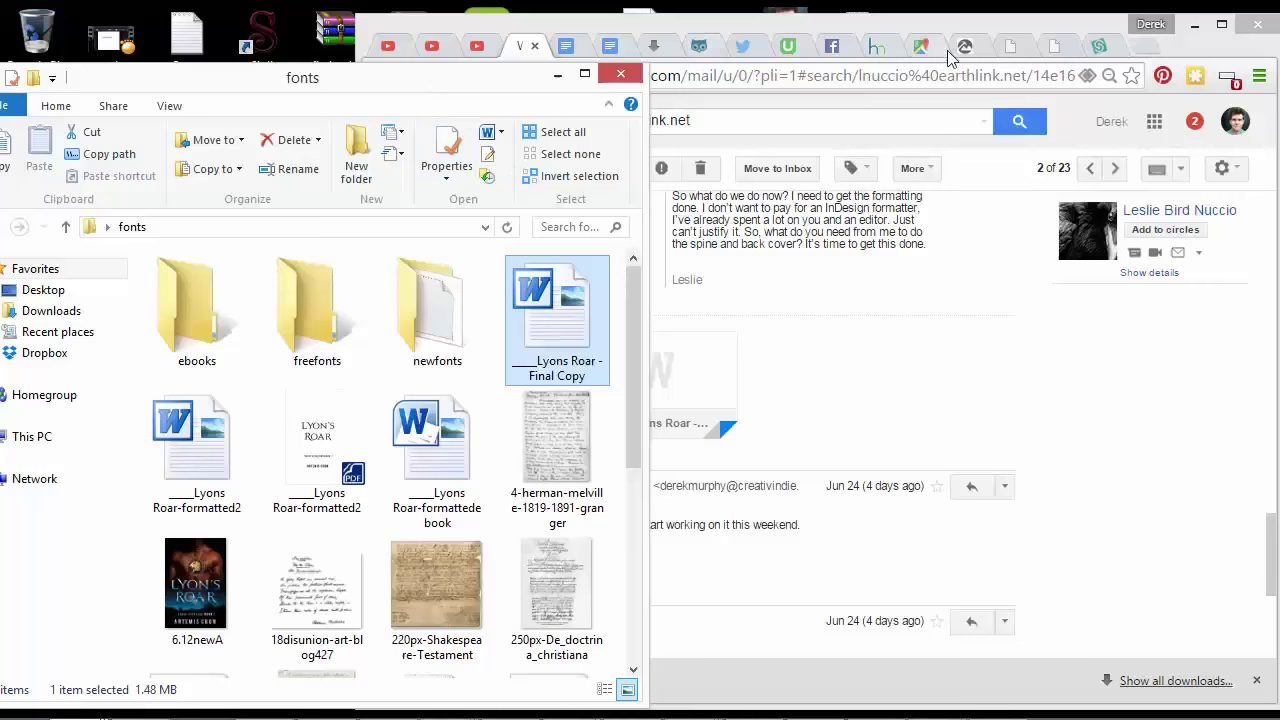
left_click(1013, 50)
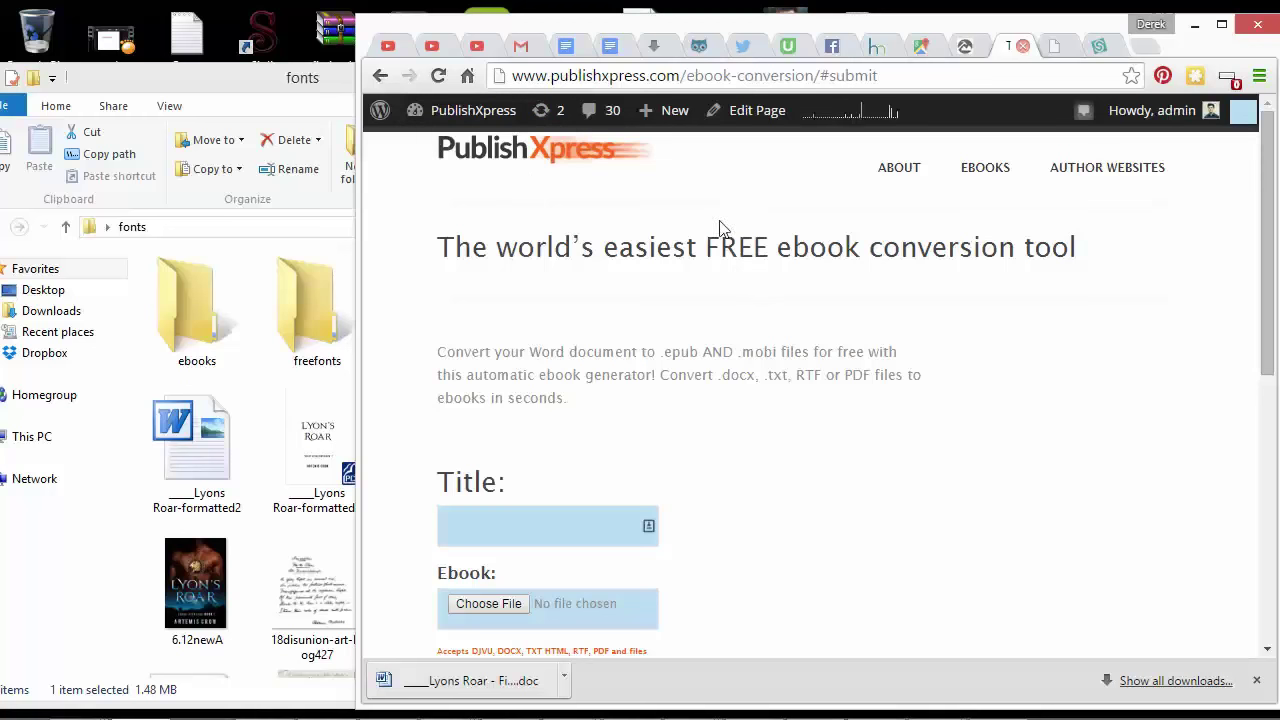
Enter Lyon's Roar in the Title field, checking it against the cover image in Photo Viewer.
left_click_drag(357, 194, 271, 194)
scroll(522, 366, "down", 5)
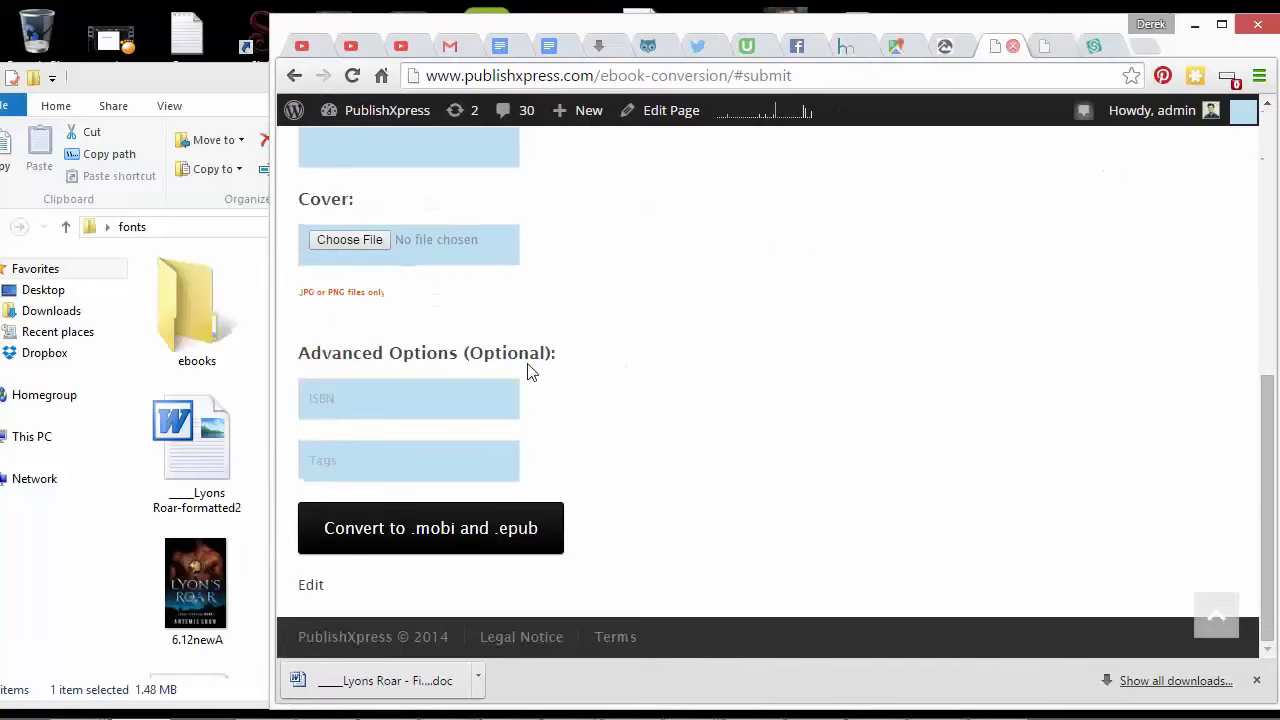
scroll(526, 370, "up", 5)
scroll(528, 365, "down", 3)
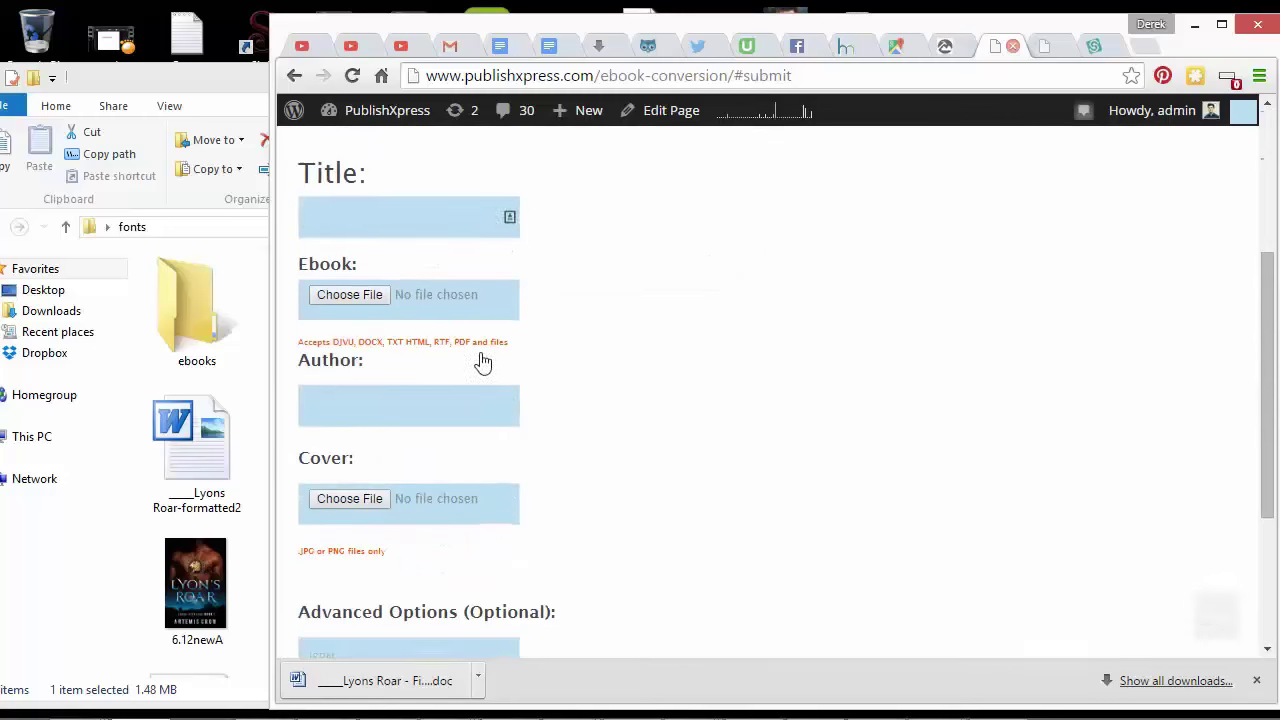
left_click(373, 216)
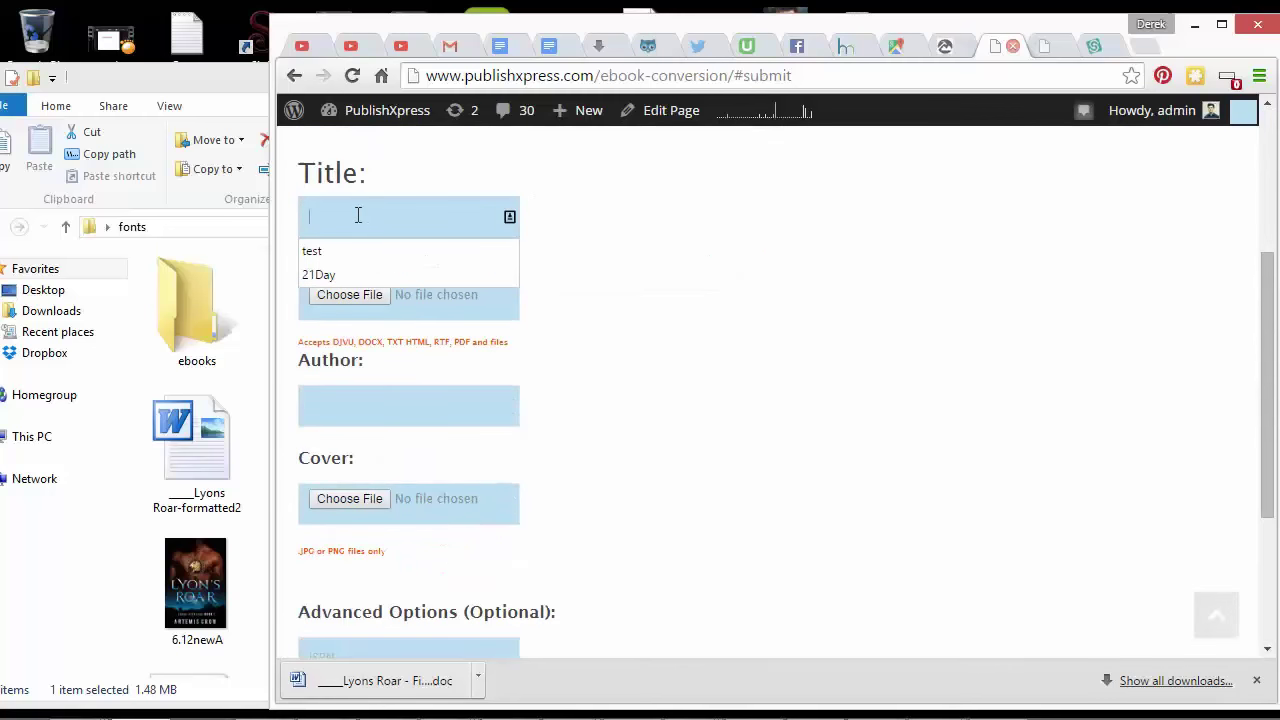
type("Lyon's")
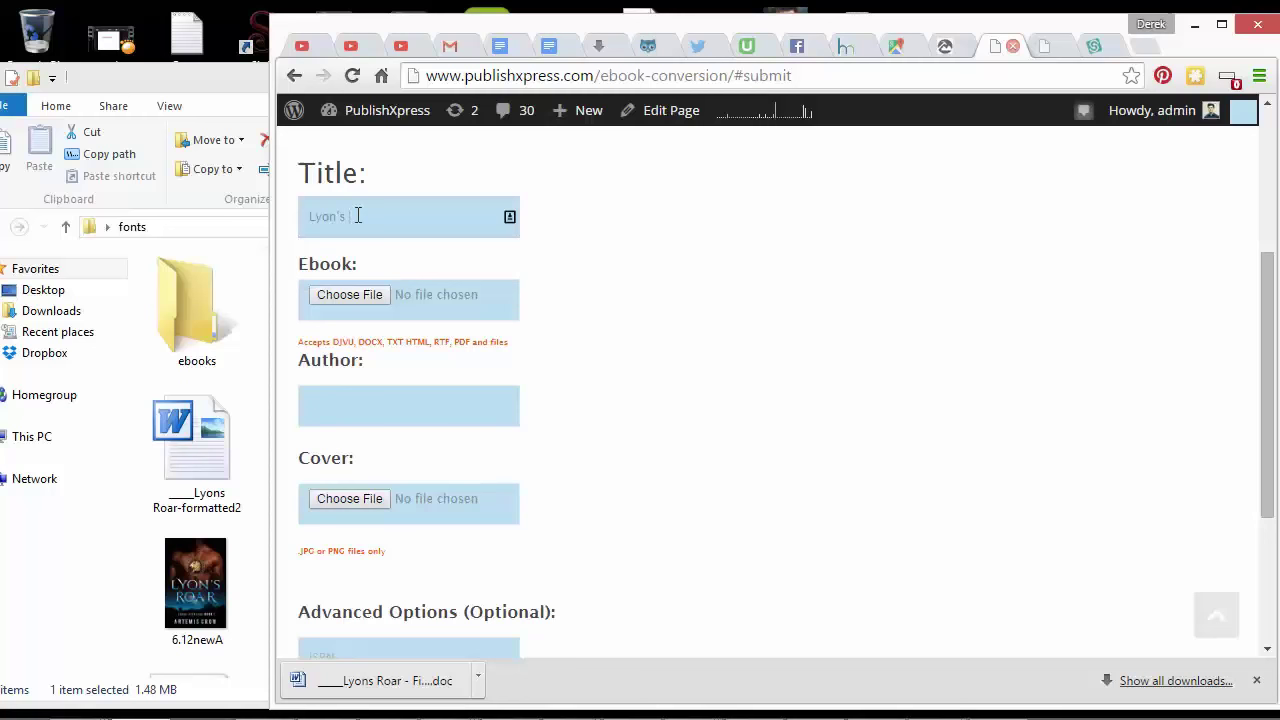
double_click(195, 590)
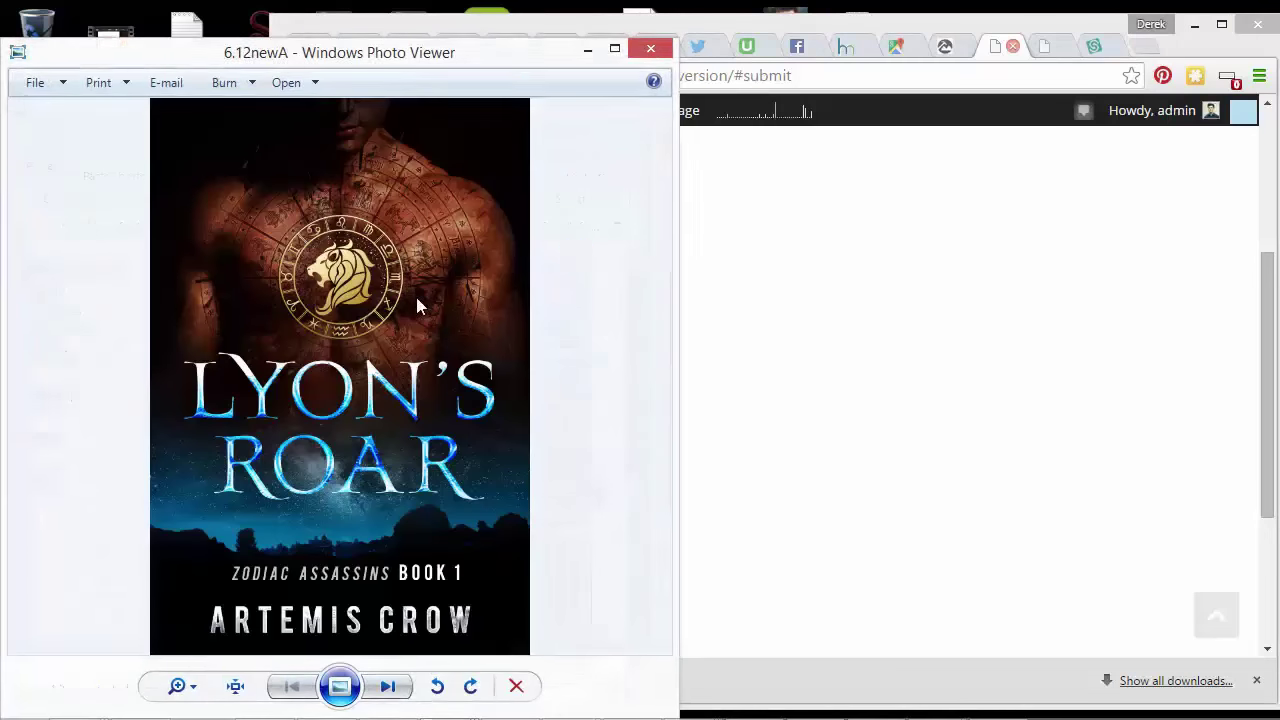
left_click(786, 125)
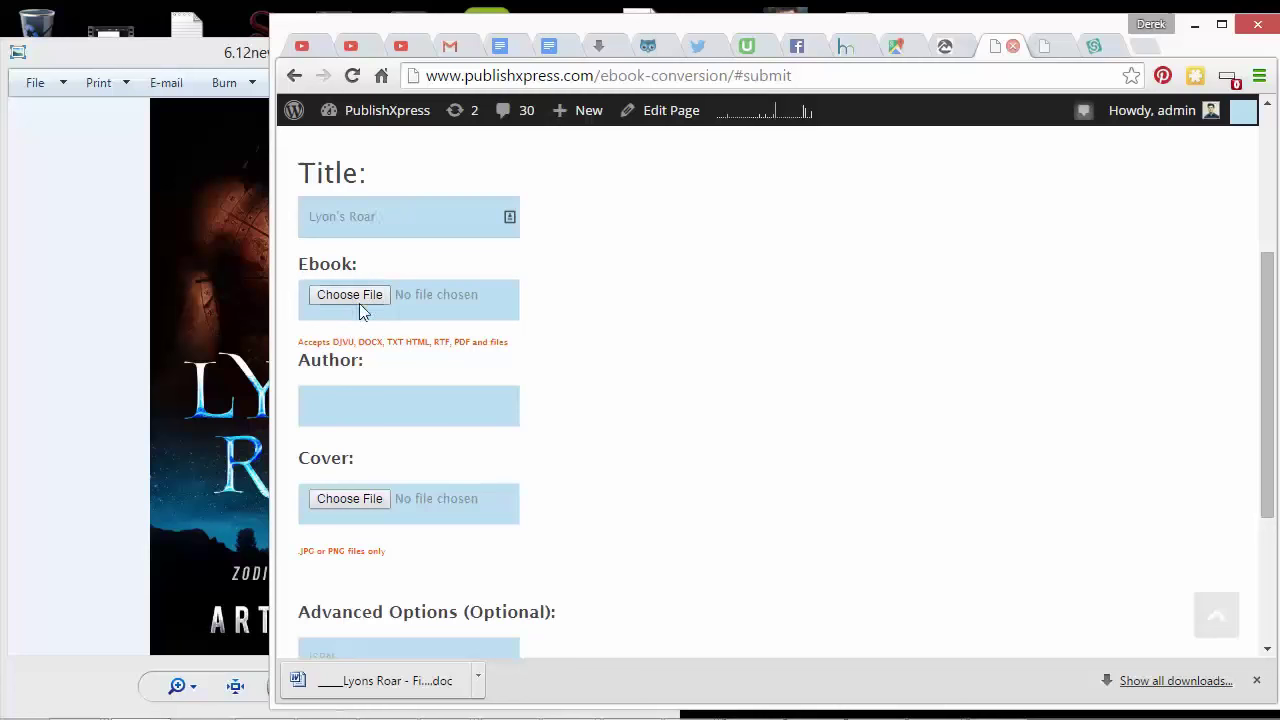
Start entering the author's name in the Author field, checking it against the cover image.
scroll(571, 257, "up", 3)
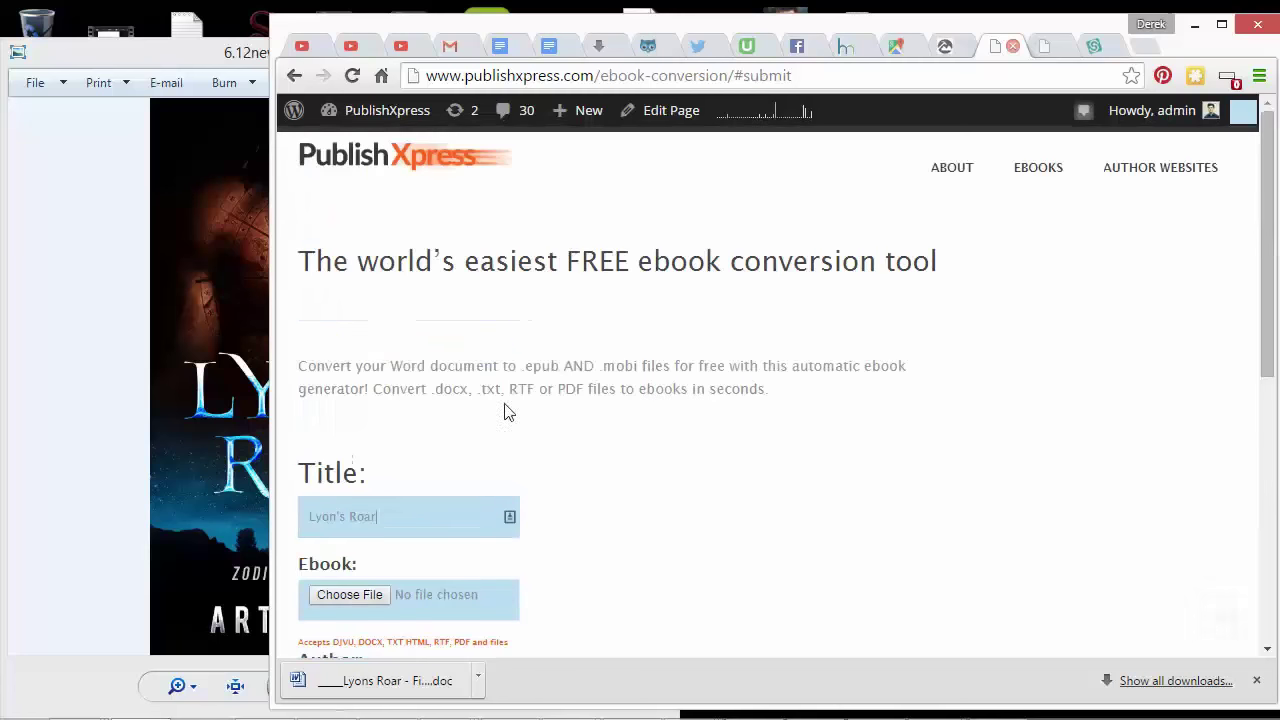
scroll(508, 408, "down", 5)
scroll(554, 474, "up", 2)
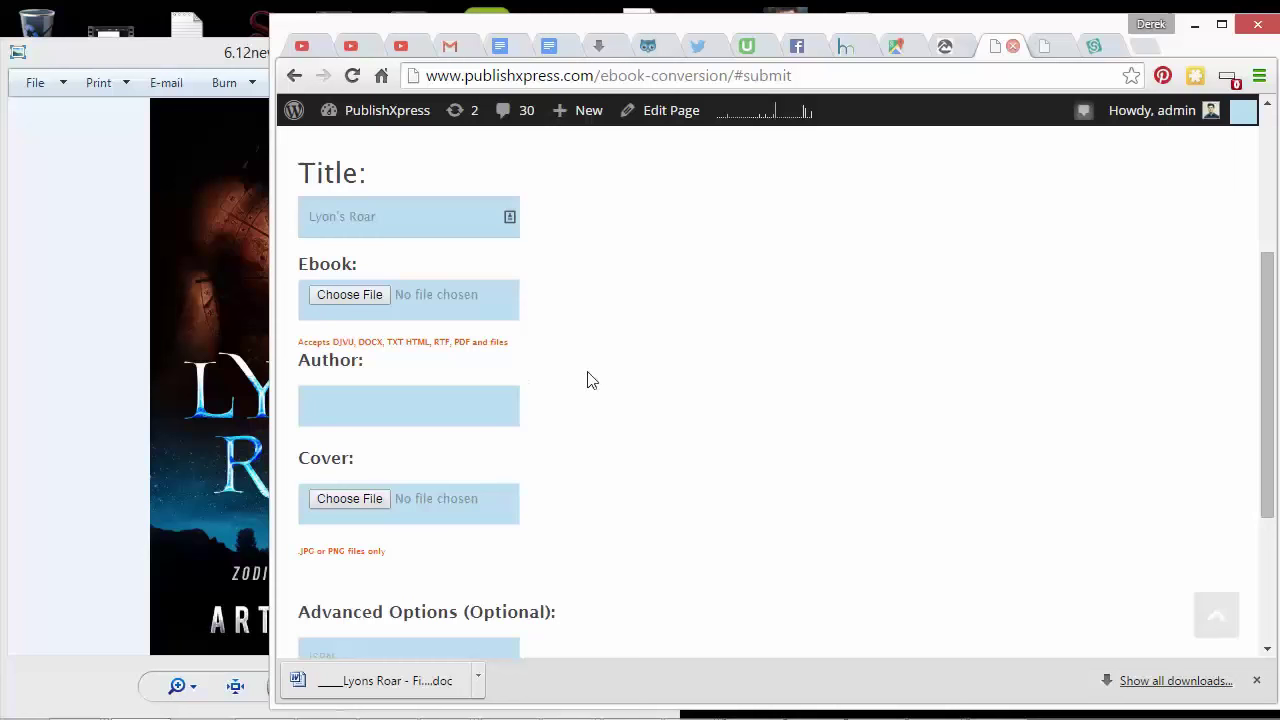
left_click(377, 396)
left_click(365, 399)
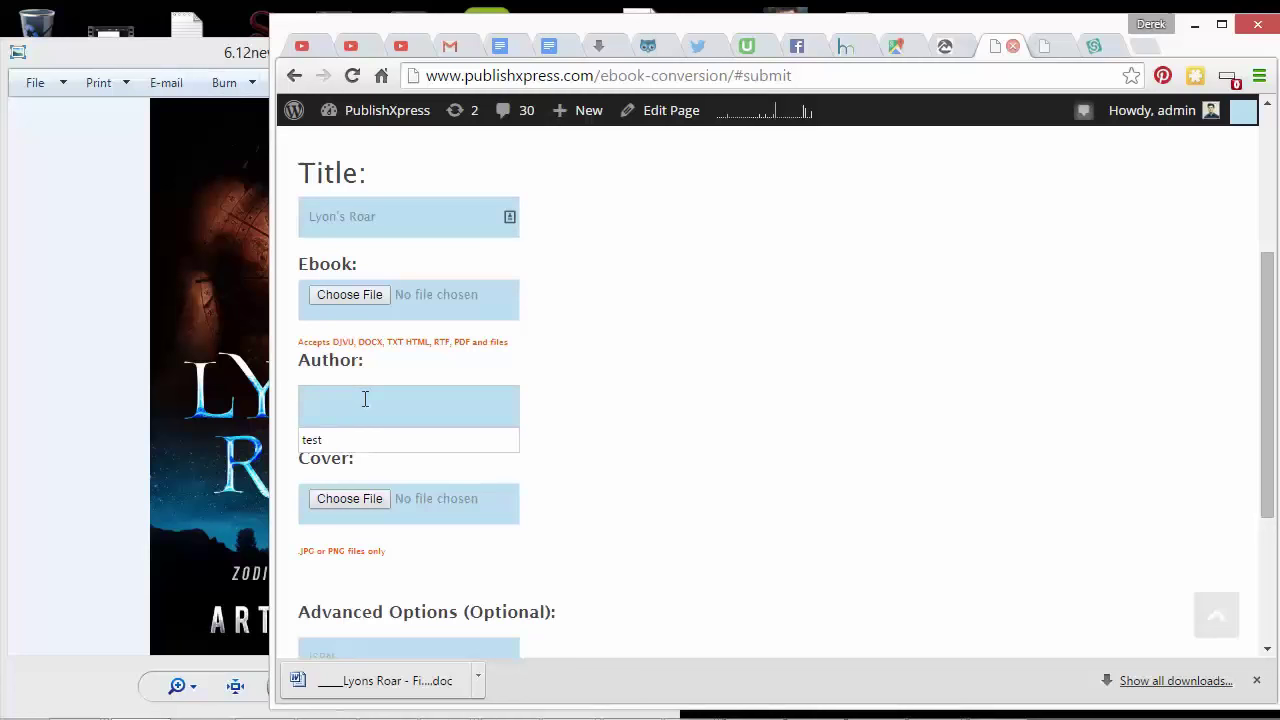
left_click(156, 410)
left_click(700, 440)
Correct the author's name spelling by comparing it with the cover in Photo Viewer.
left_click(414, 412)
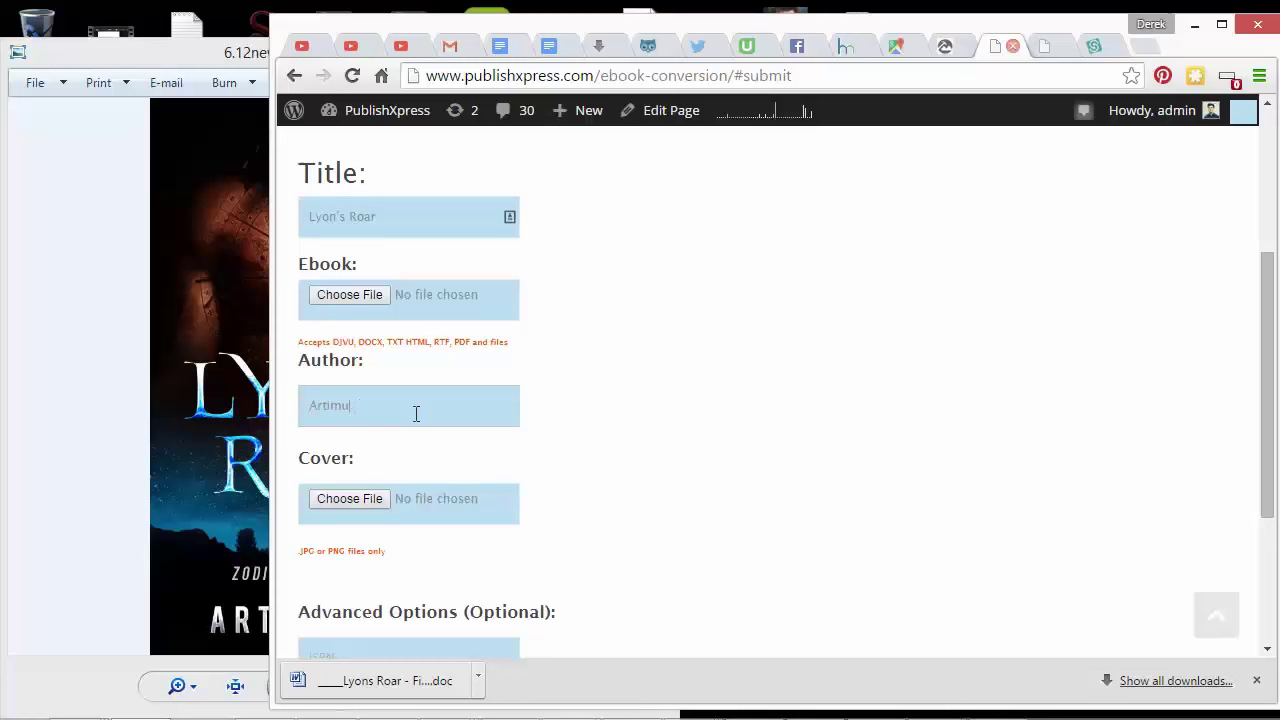
scroll(416, 413, "up", 1)
left_click(175, 483)
left_click(985, 525)
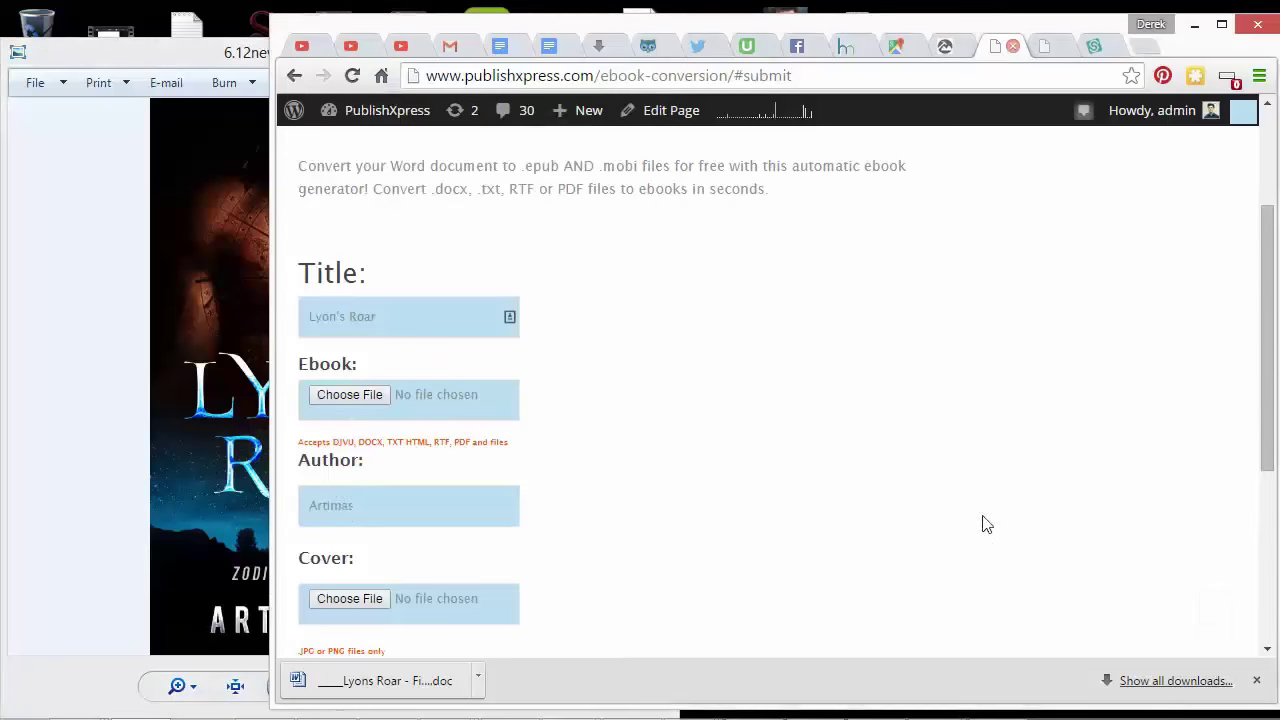
left_click(355, 518)
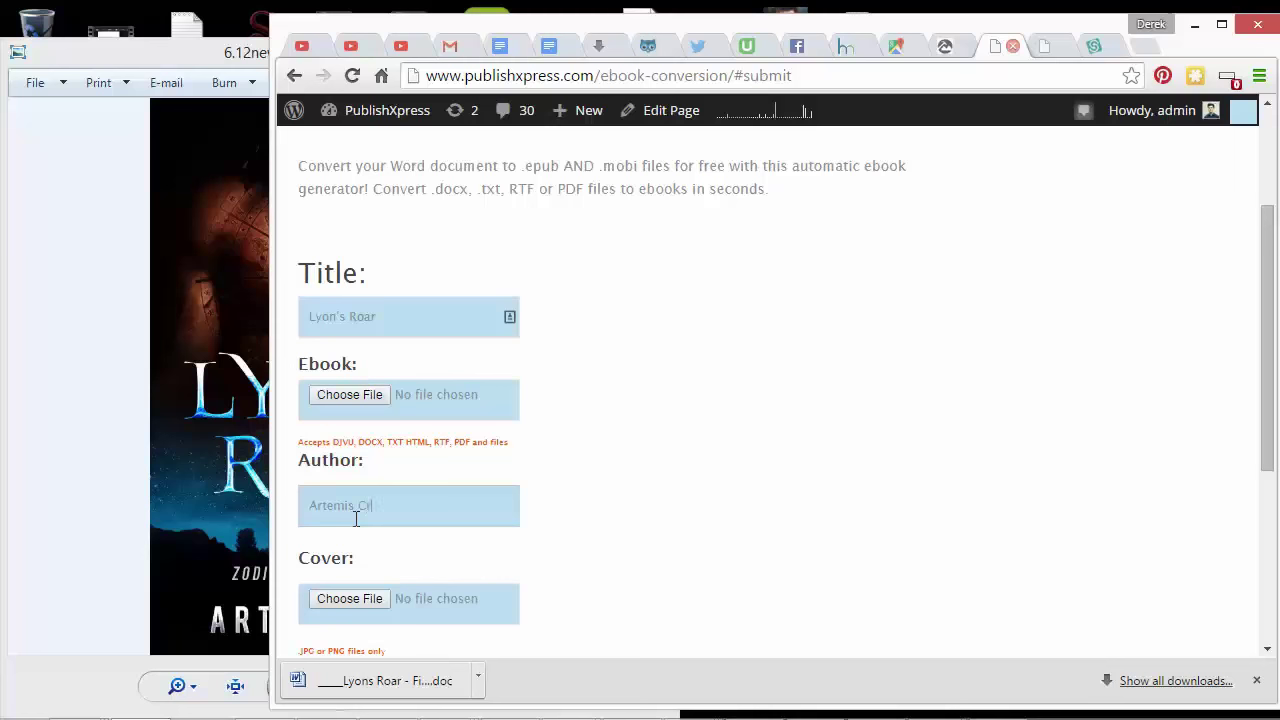
left_click(171, 520)
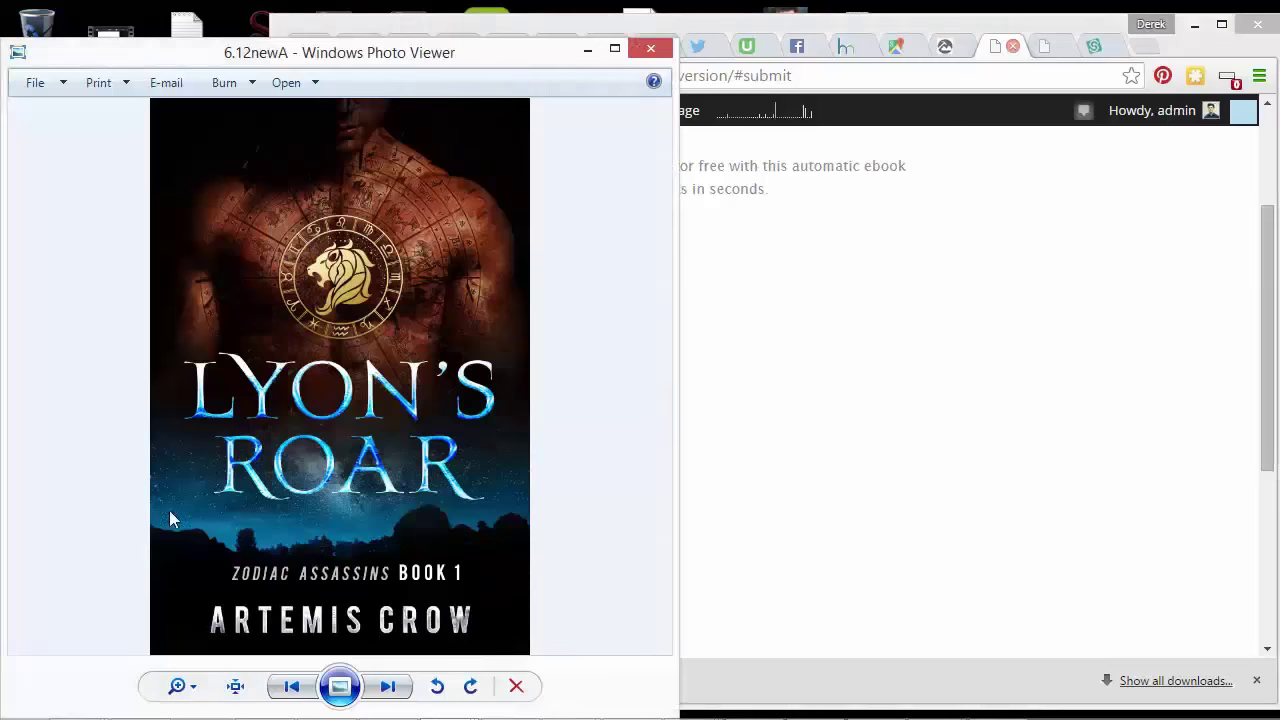
Attach 6.12newA.jpg as the ebook cover image.
left_click(780, 557)
left_click(434, 598)
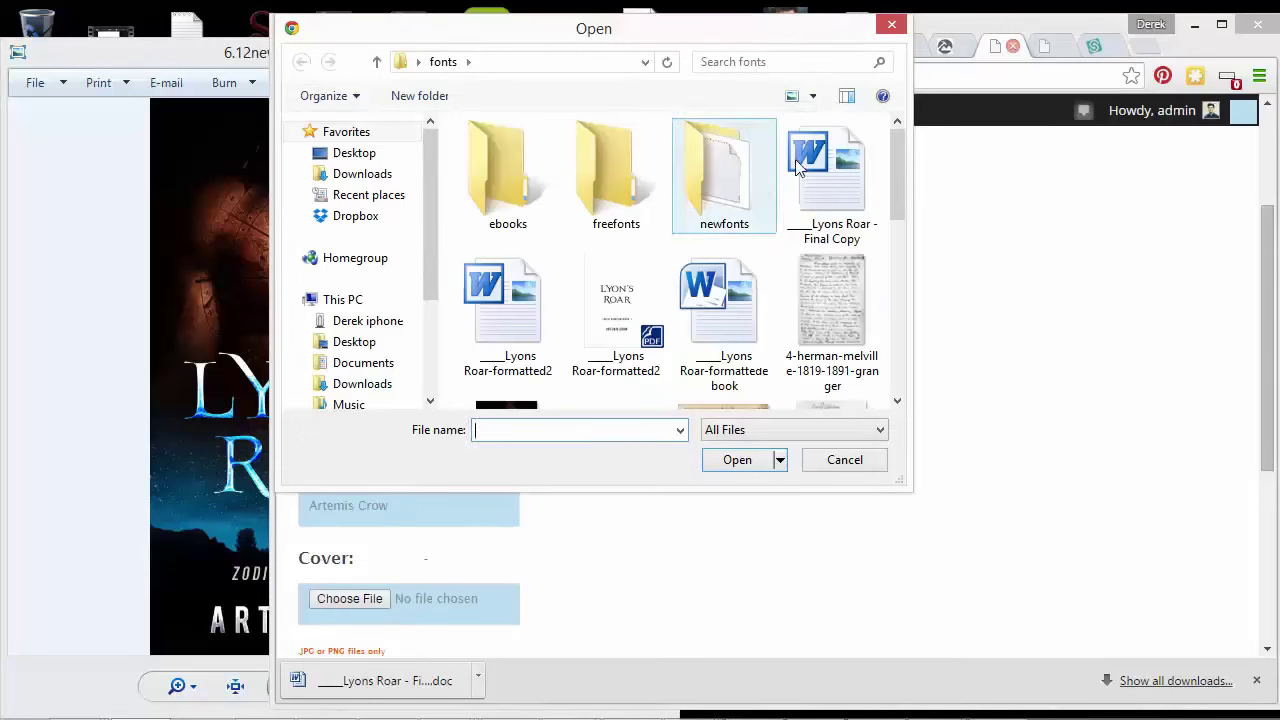
left_click(891, 24)
left_click(370, 602)
scroll(607, 342, "down", 5)
left_click(508, 185)
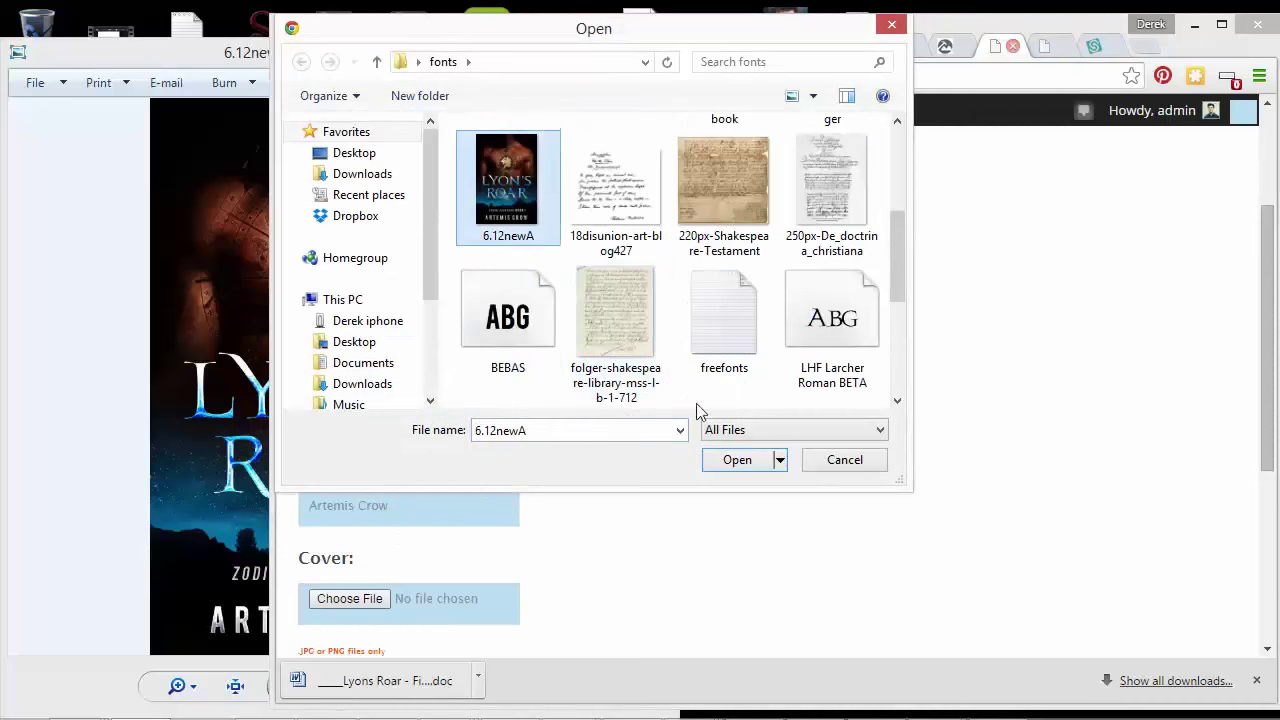
left_click(737, 460)
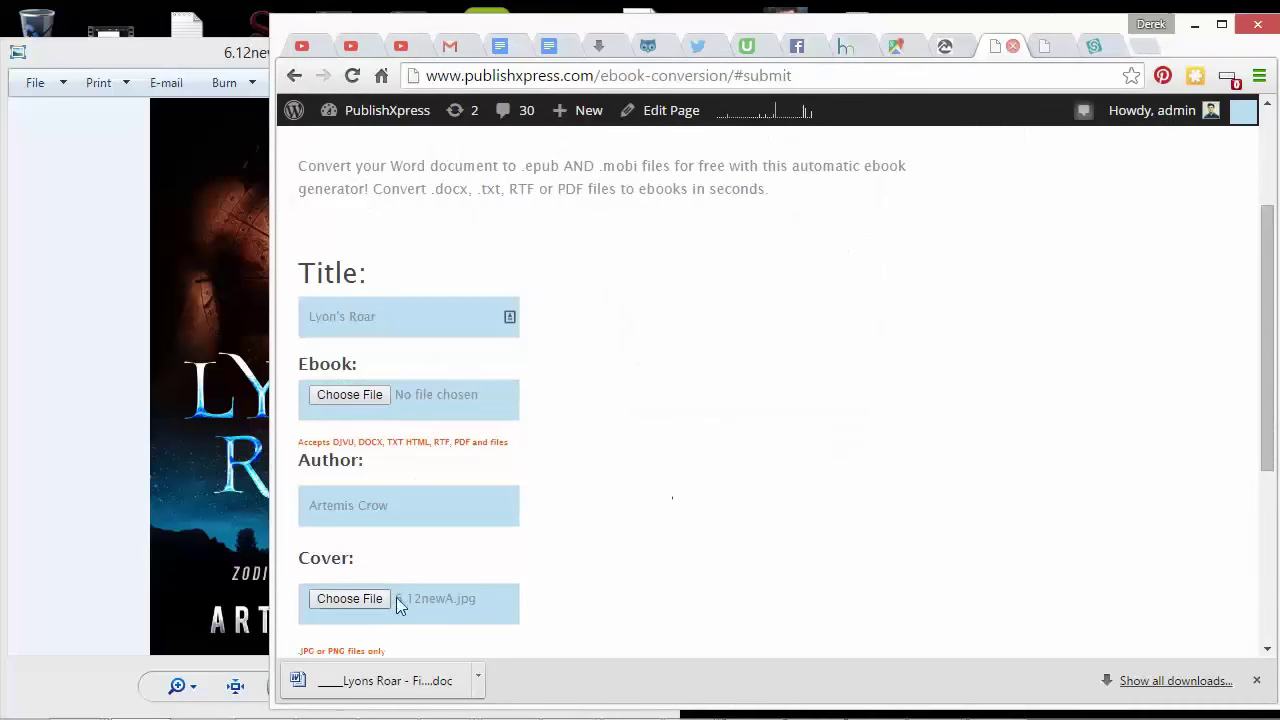
Submit the form for .mobi and .epub conversion, dismissing the no-ebook-selected error.
scroll(390, 405, "down", 4)
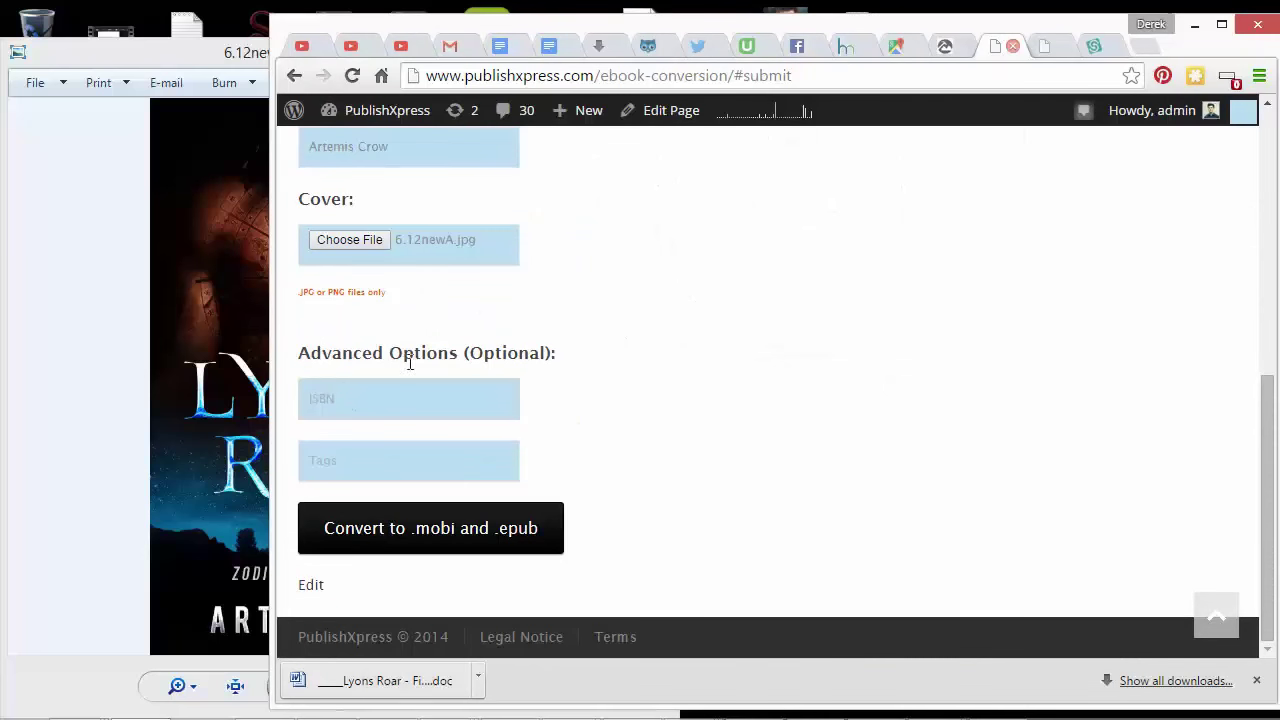
left_click(370, 463)
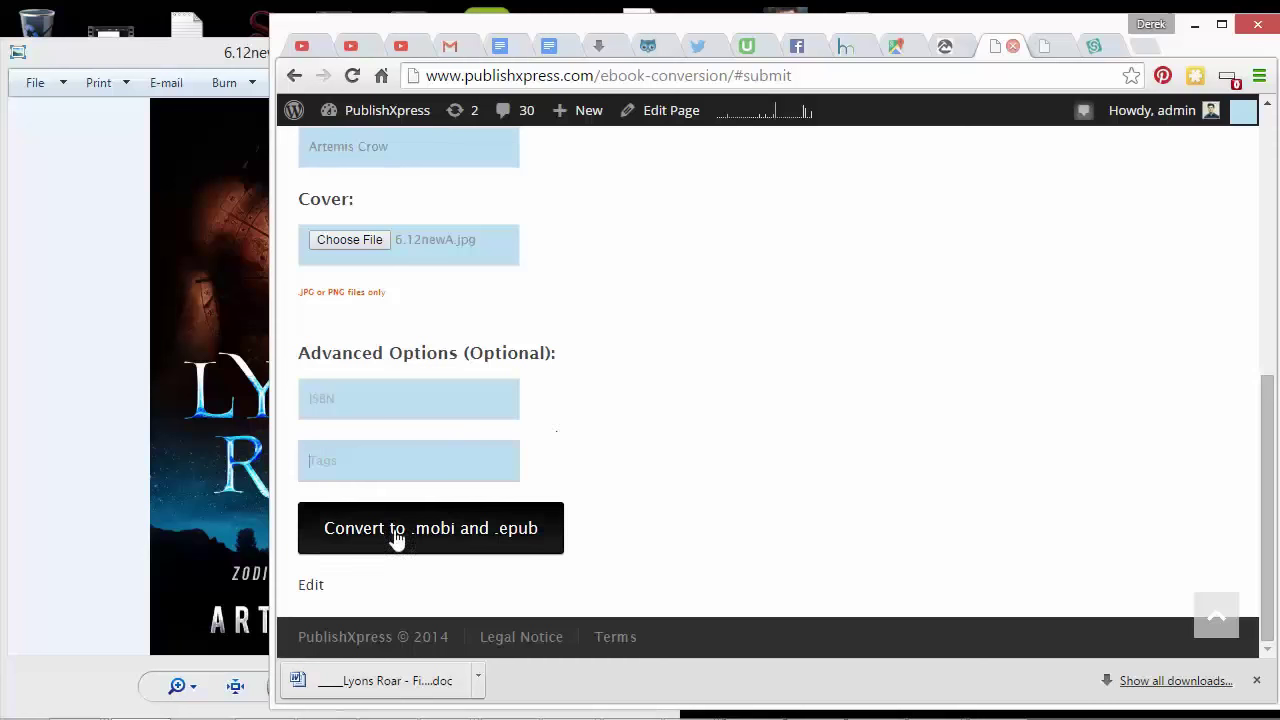
left_click(455, 538)
key("Return")
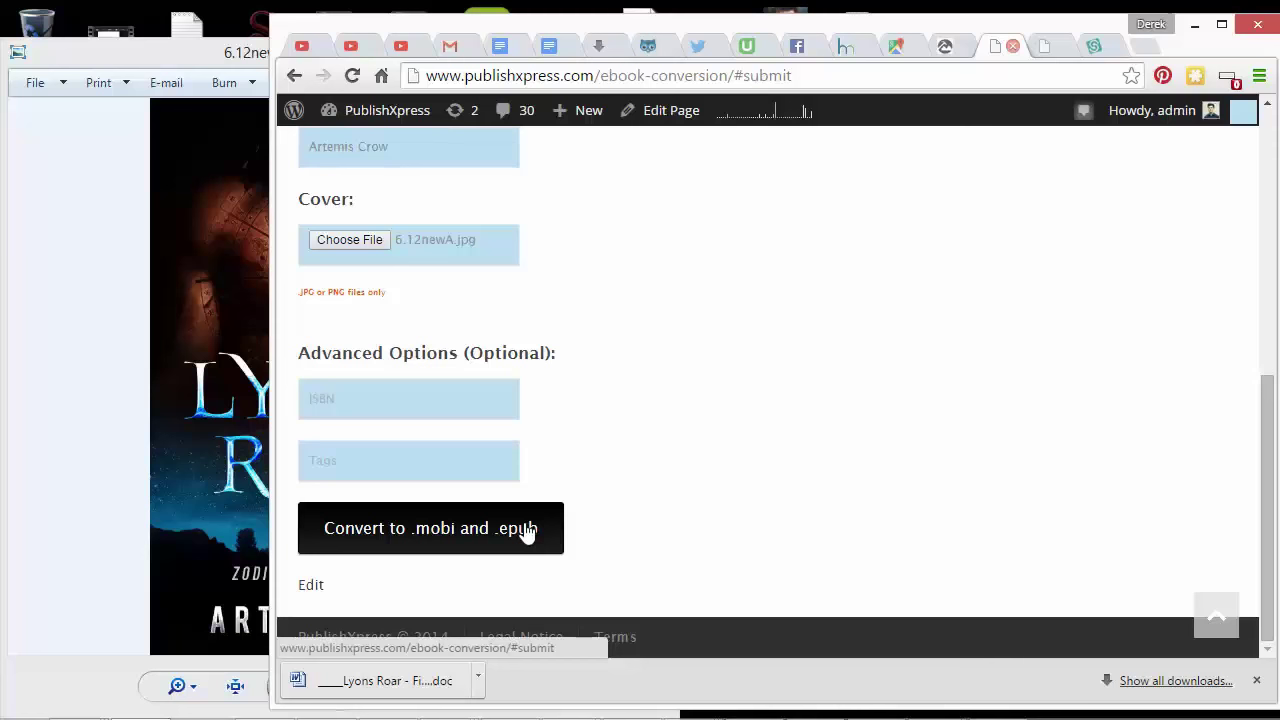
left_click(457, 537)
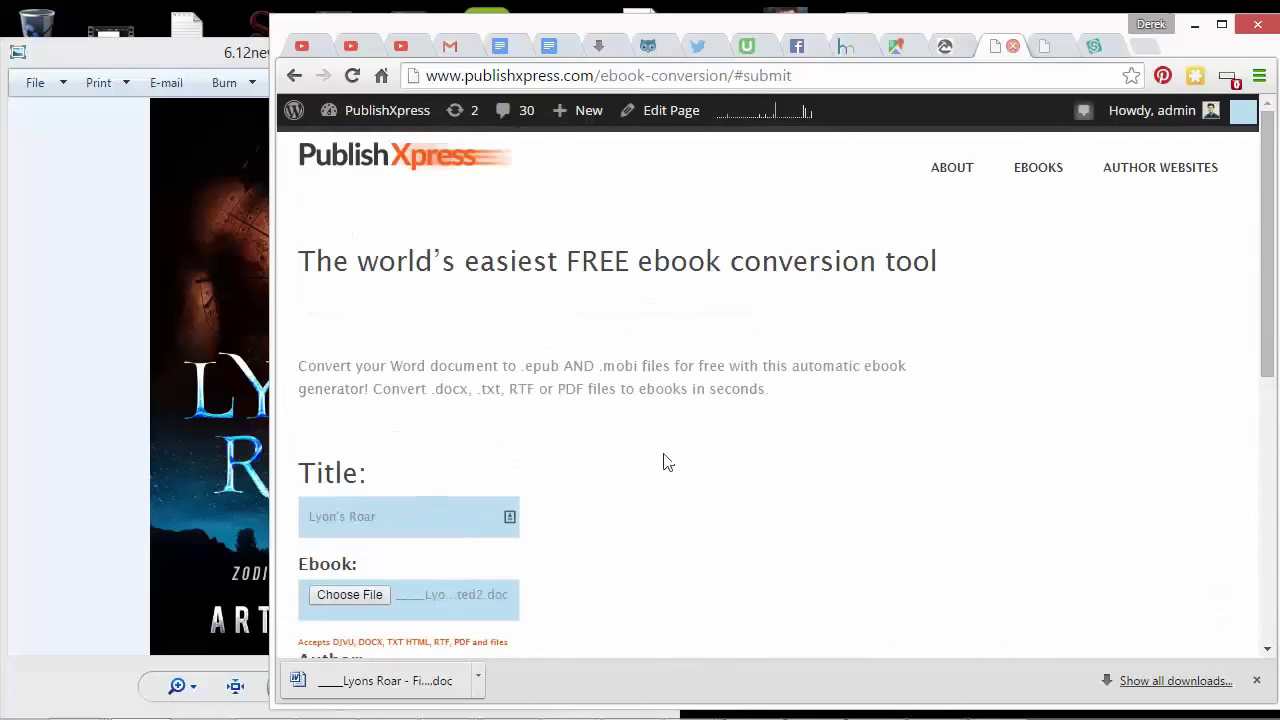
scroll(517, 449, "down", 3)
scroll(447, 433, "down", 3)
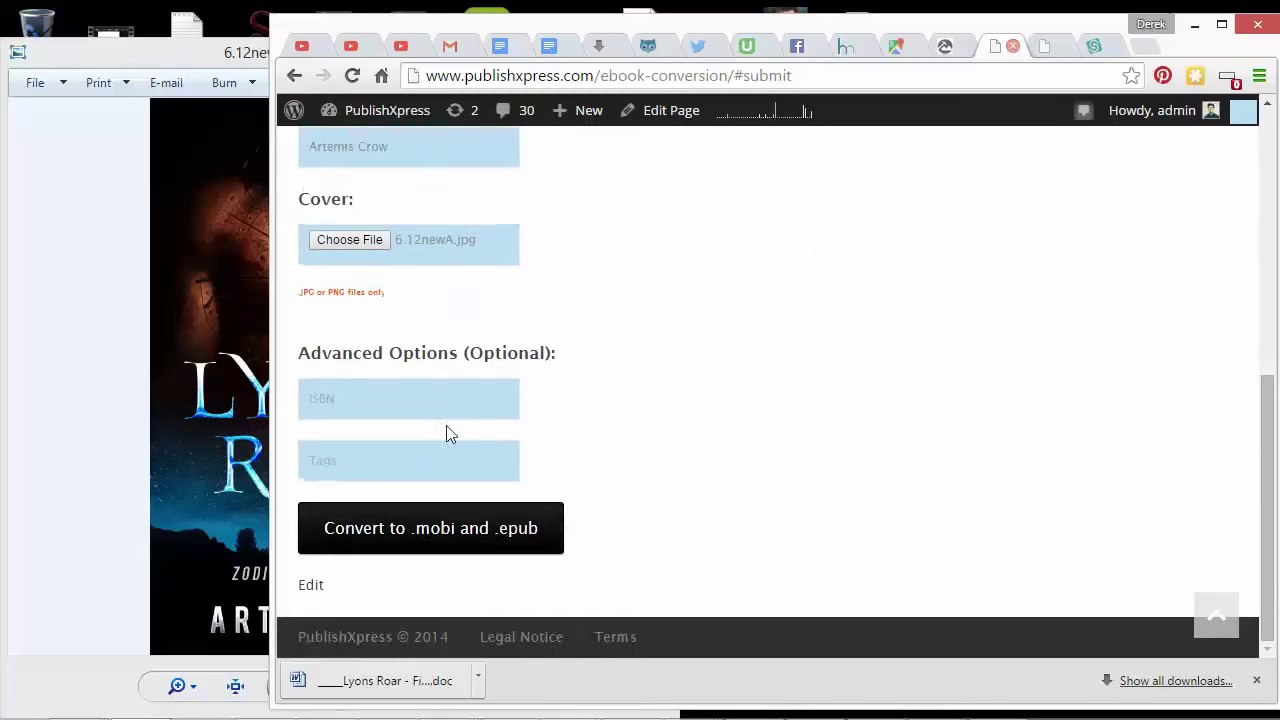
Start the .mobi/.epub conversion, dismiss the file-format alert, and narrow the browser beside the cover image.
left_click(420, 534)
key("Return")
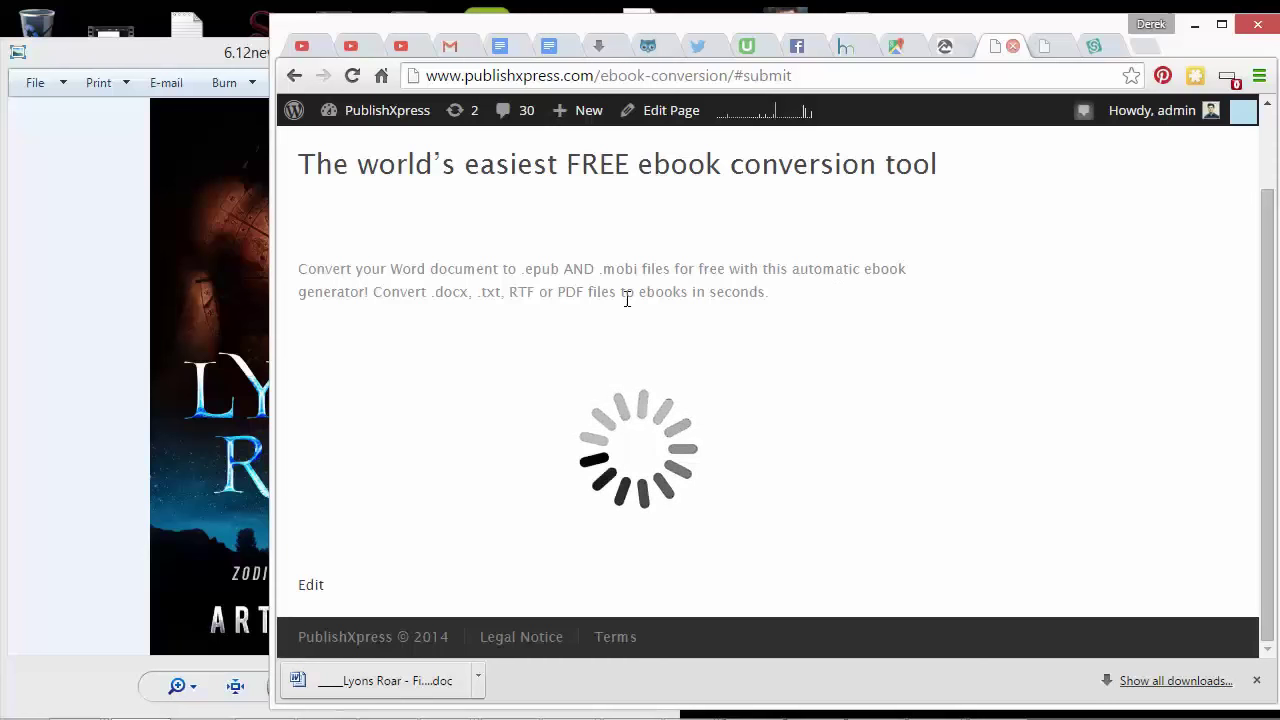
left_click_drag(272, 325, 514, 325)
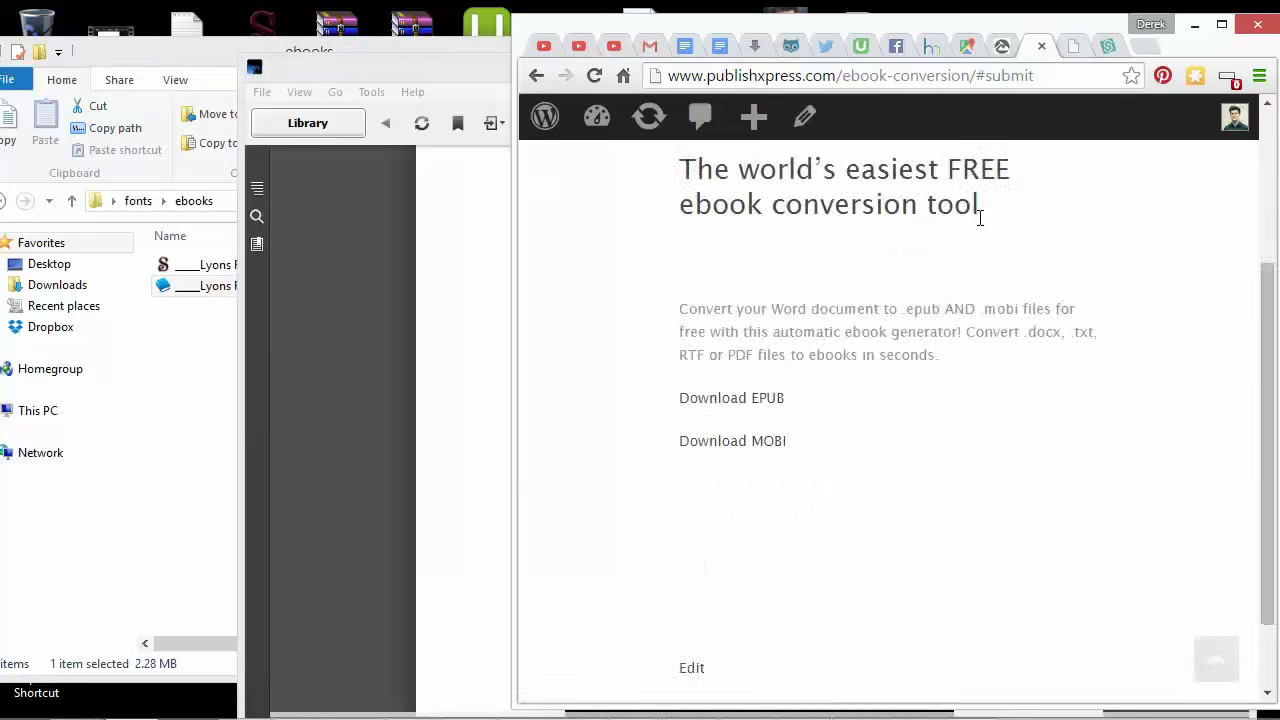
Locate the Download EPUB and Download MOBI links, then bring the ebooks folder window forward.
scroll(975, 225, "up", 3)
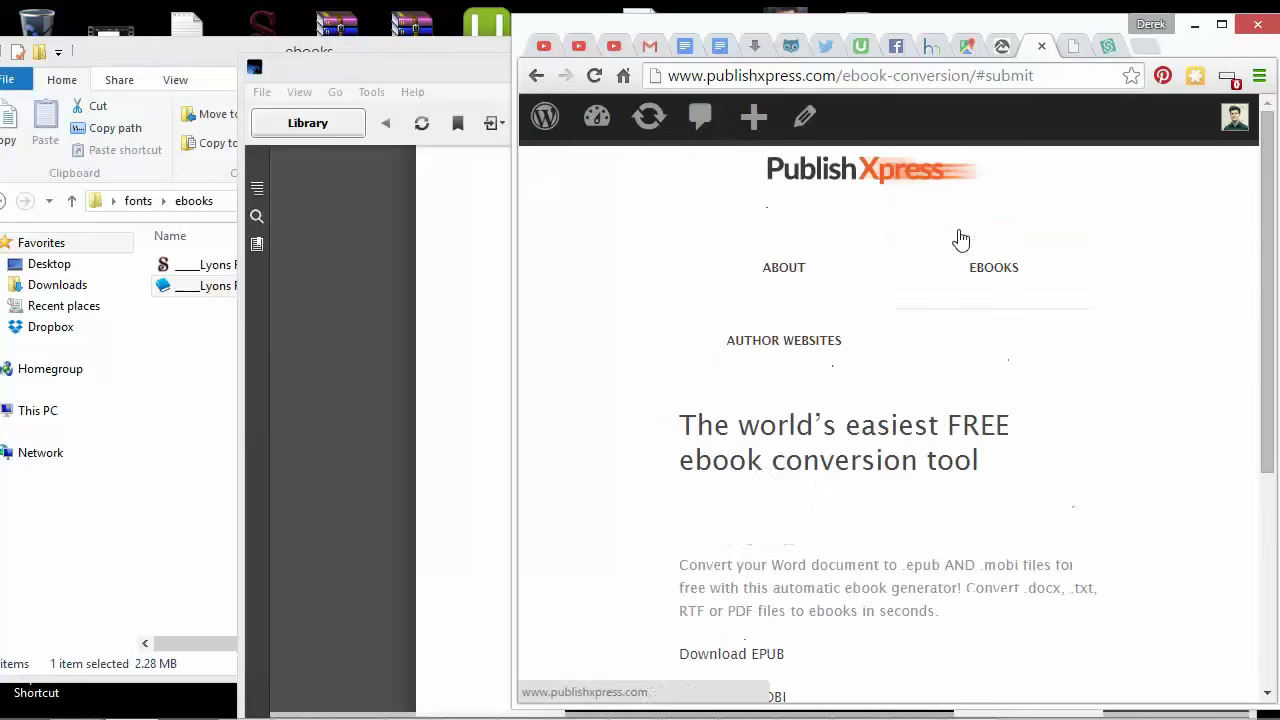
scroll(1010, 521, "down", 4)
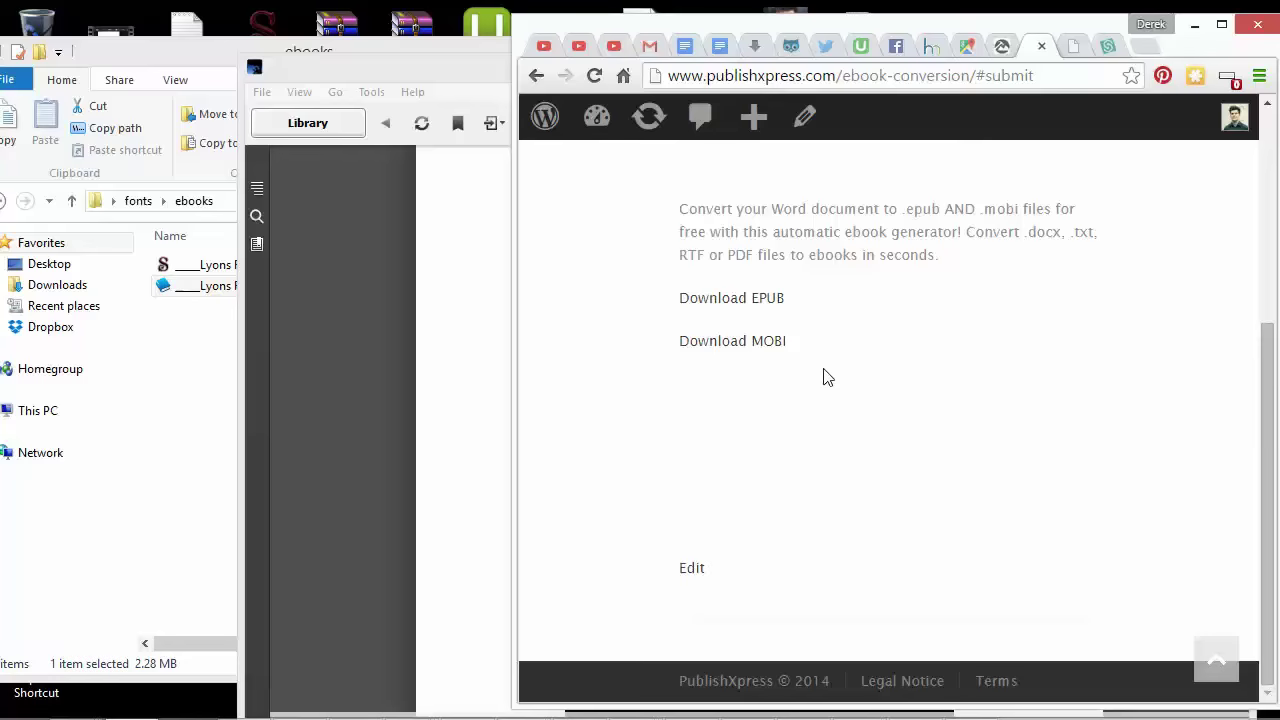
scroll(835, 340, "up", 1)
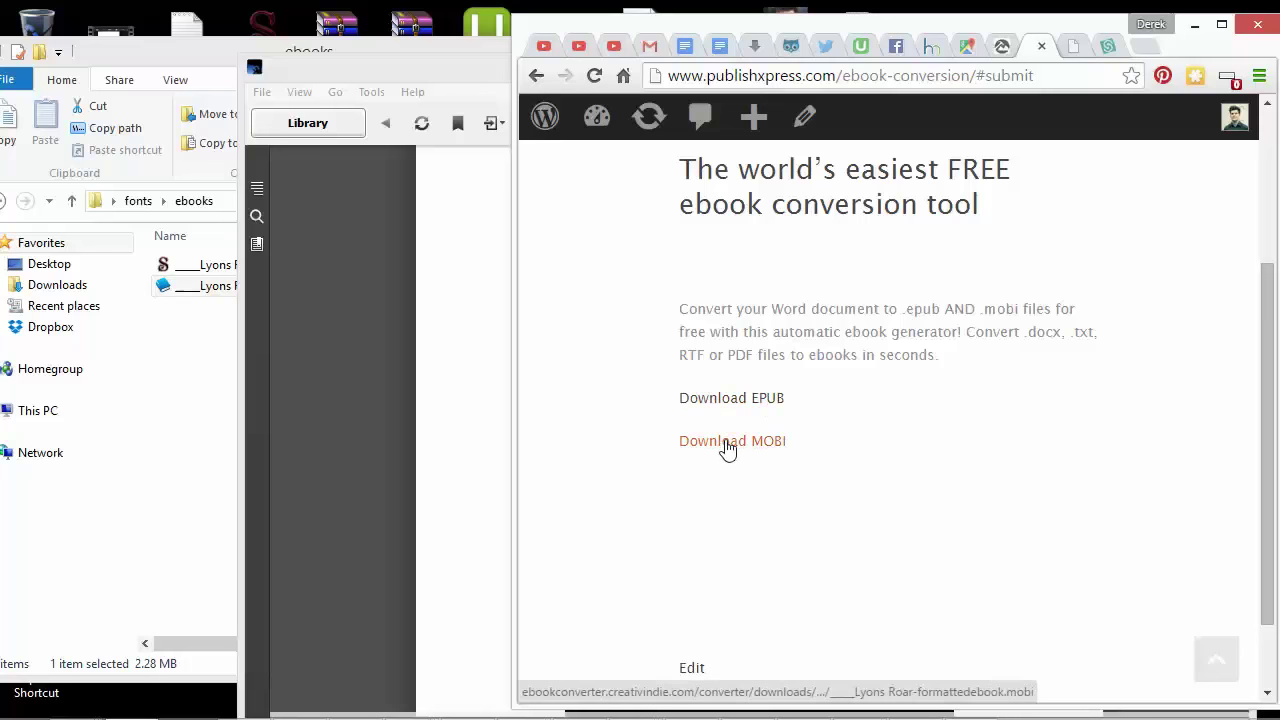
left_click(152, 60)
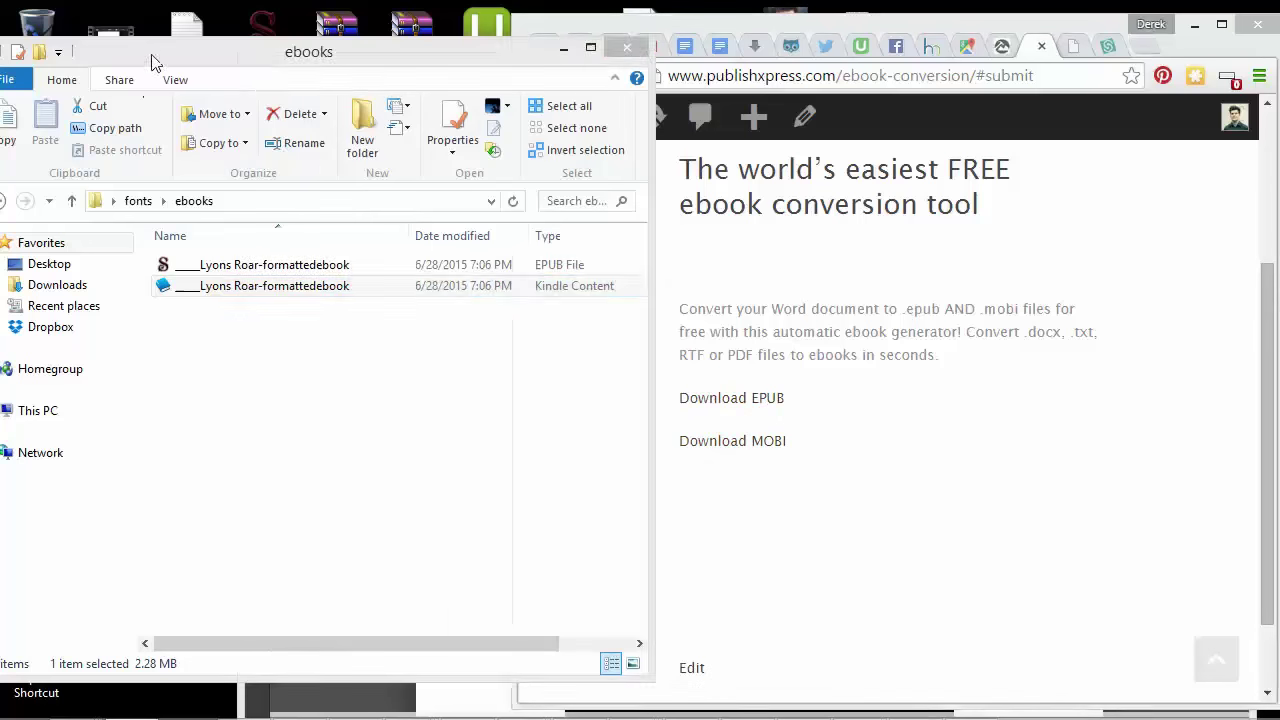
Open the converted Kindle .mobi file, dismiss the copy error, and start renaming the file.
double_click(194, 290)
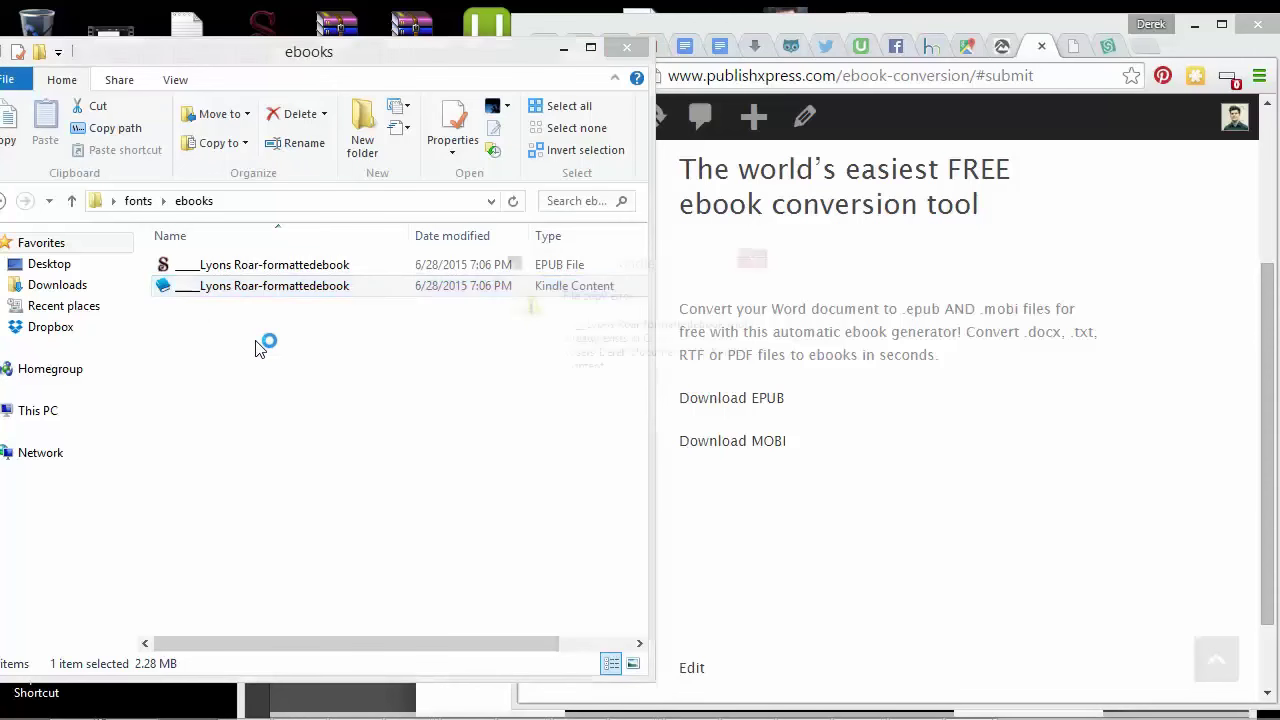
left_click(722, 410)
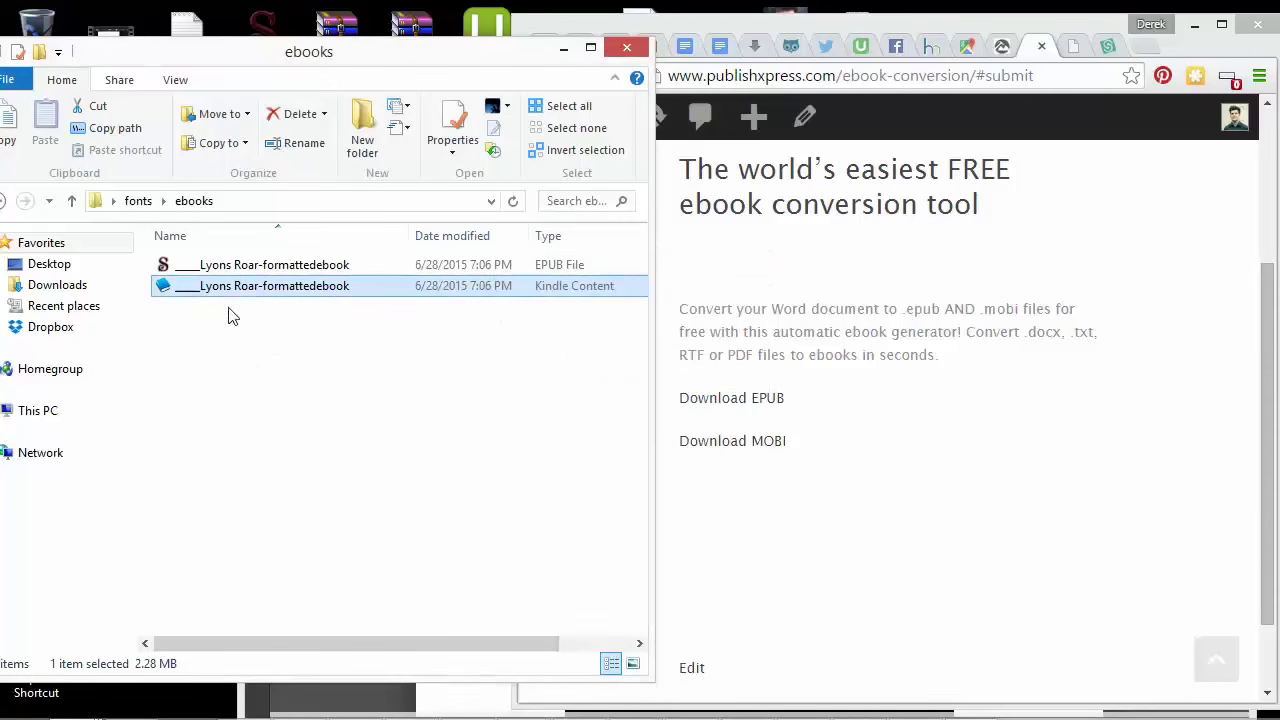
right_click(236, 300)
left_click(271, 651)
Reposition the Kindle reader and page from the cover through the title and copyright pages to Chapter One.
left_click(970, 700)
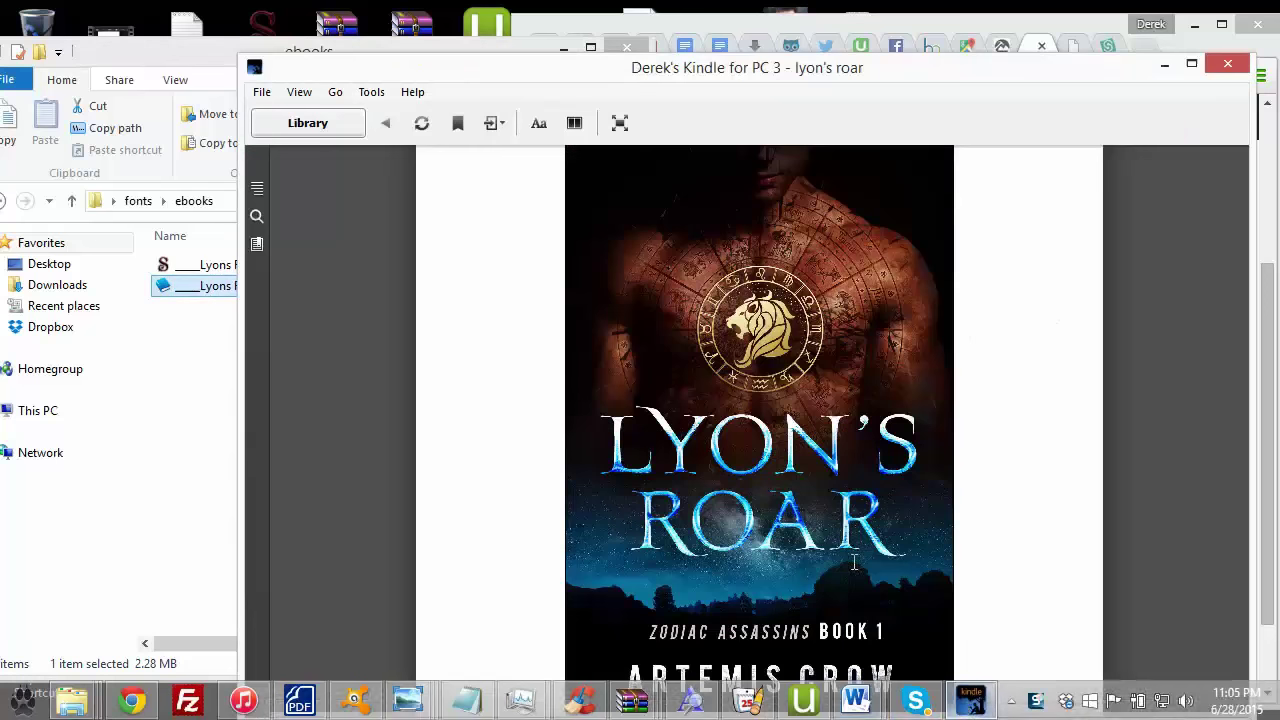
left_click_drag(735, 65, 697, 44)
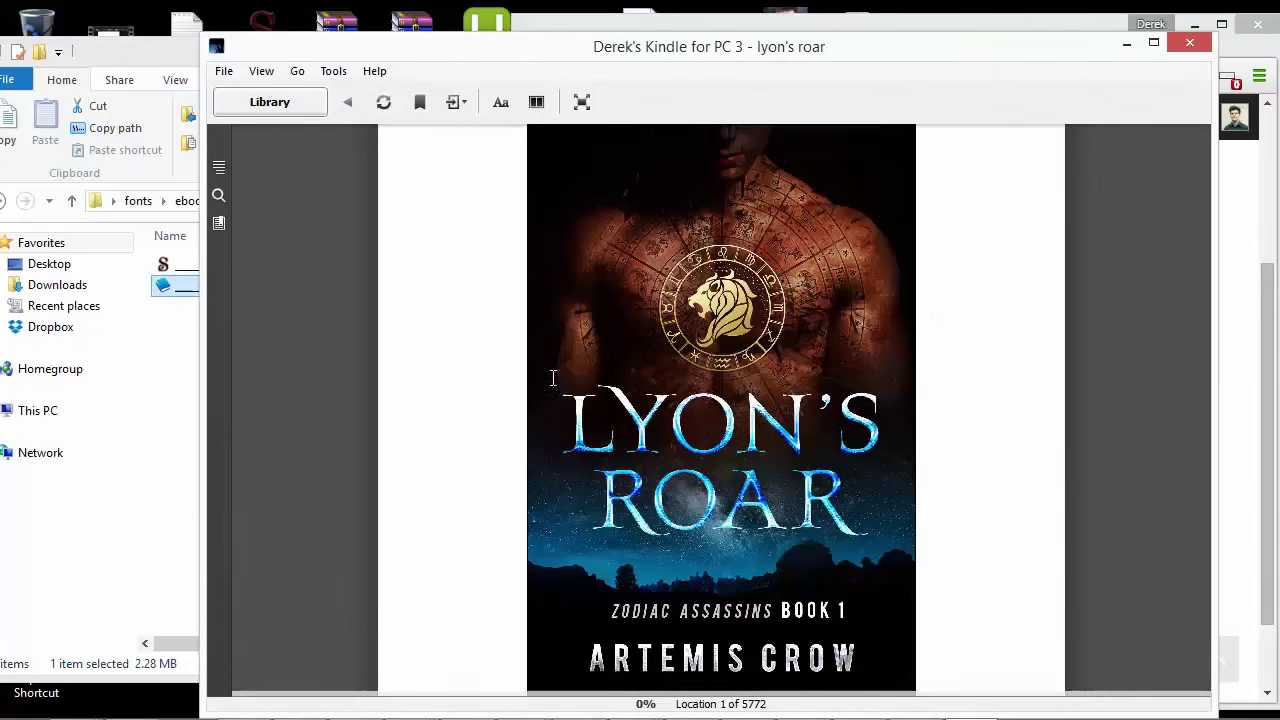
scroll(853, 341, "down", 1)
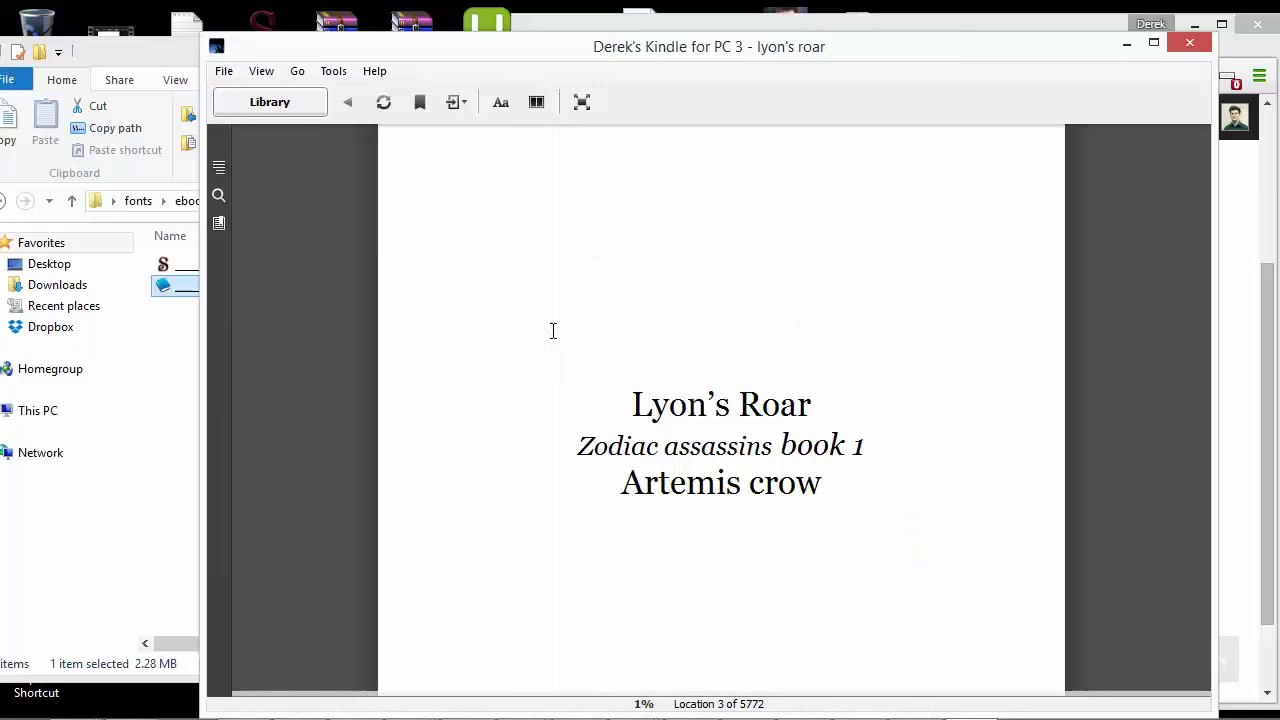
scroll(786, 452, "down", 1)
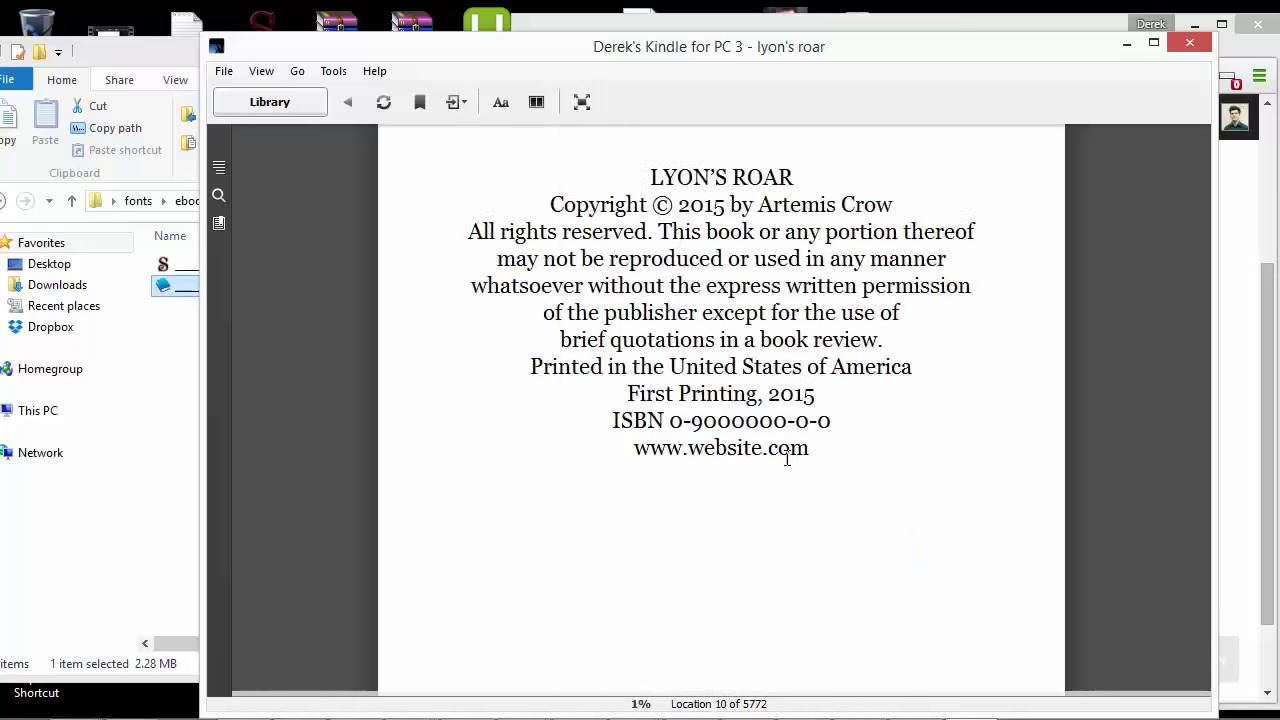
scroll(788, 452, "up", 1)
scroll(650, 452, "down", 2)
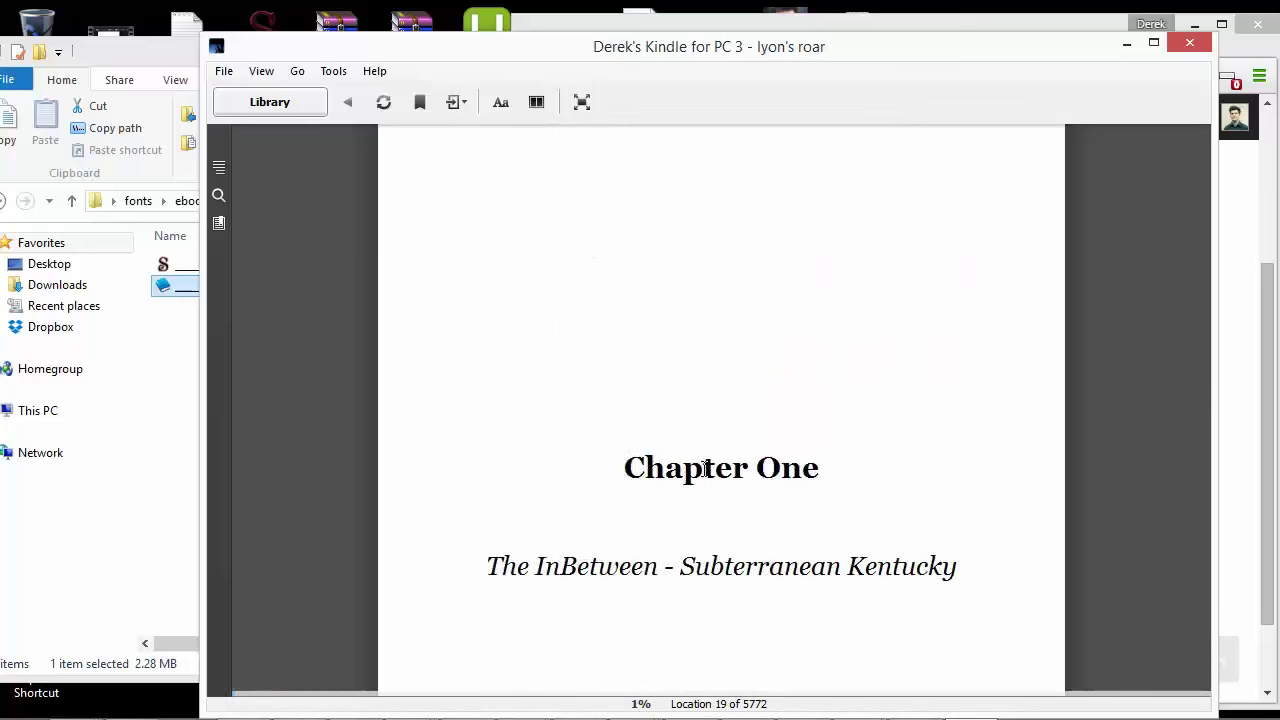
scroll(708, 370, "up", 1)
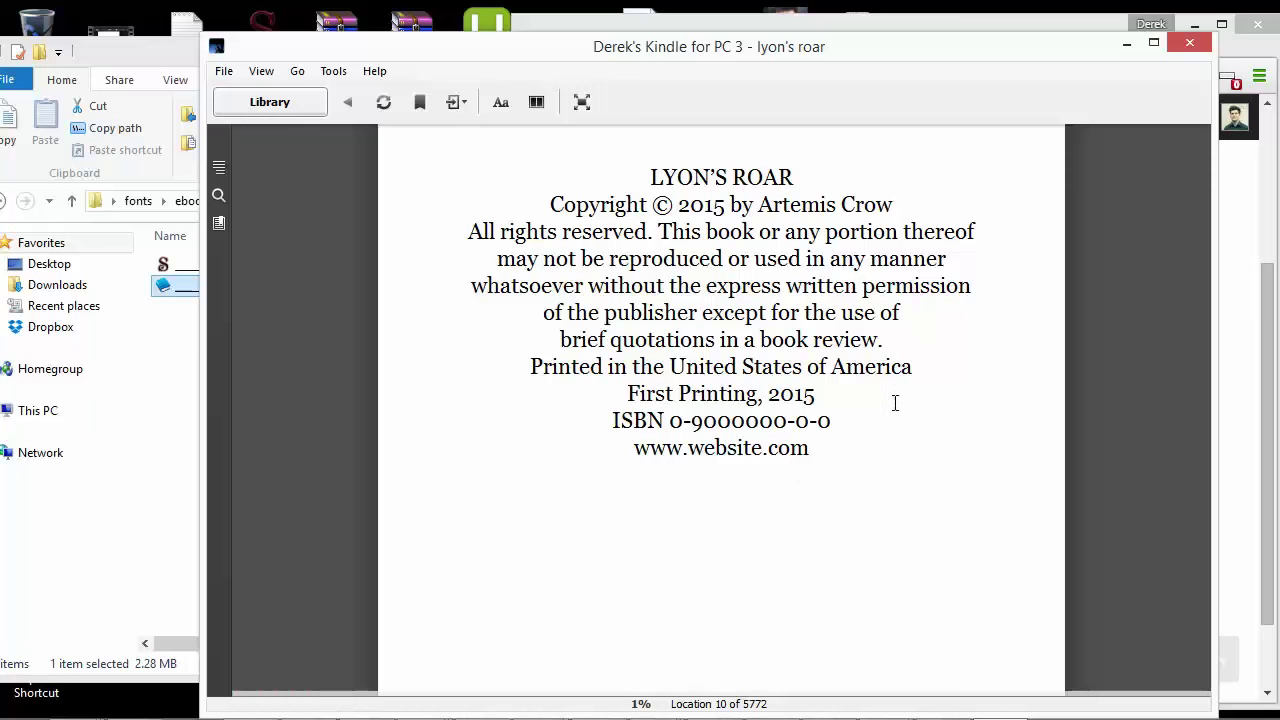
scroll(891, 399, "down", 1)
scroll(875, 407, "down", 1)
scroll(848, 399, "up", 1)
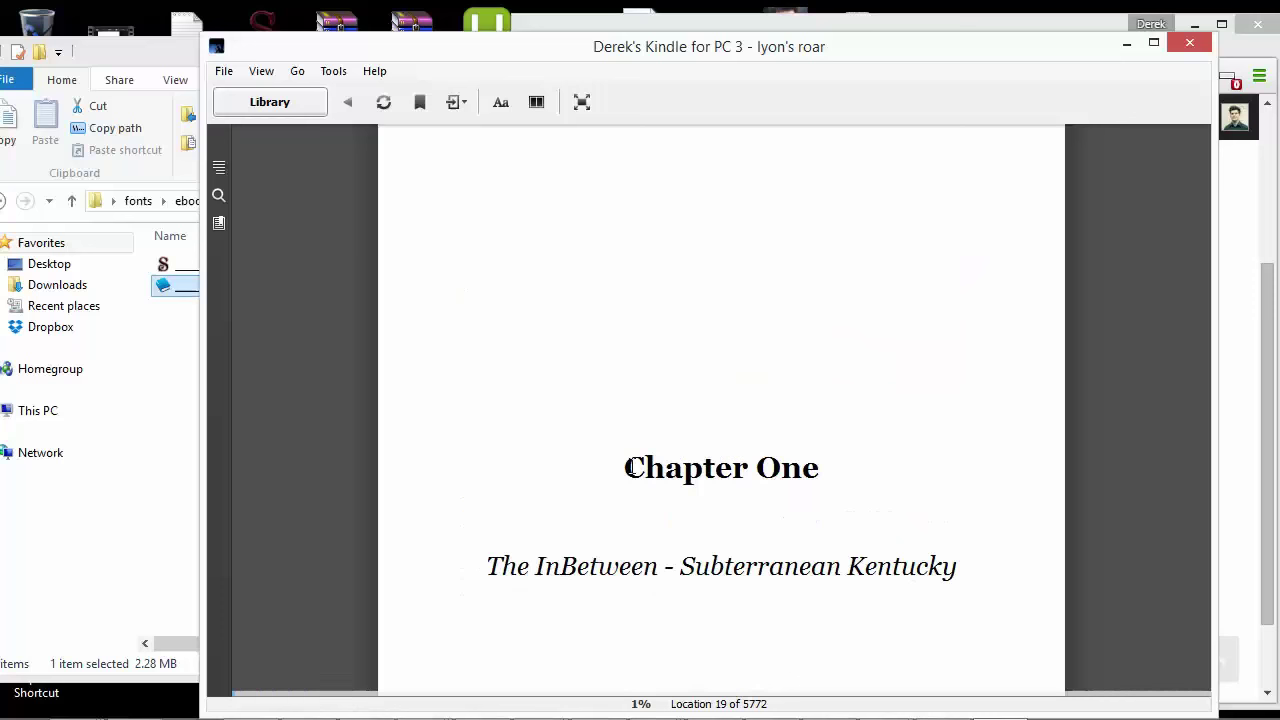
mouse_move(882, 700)
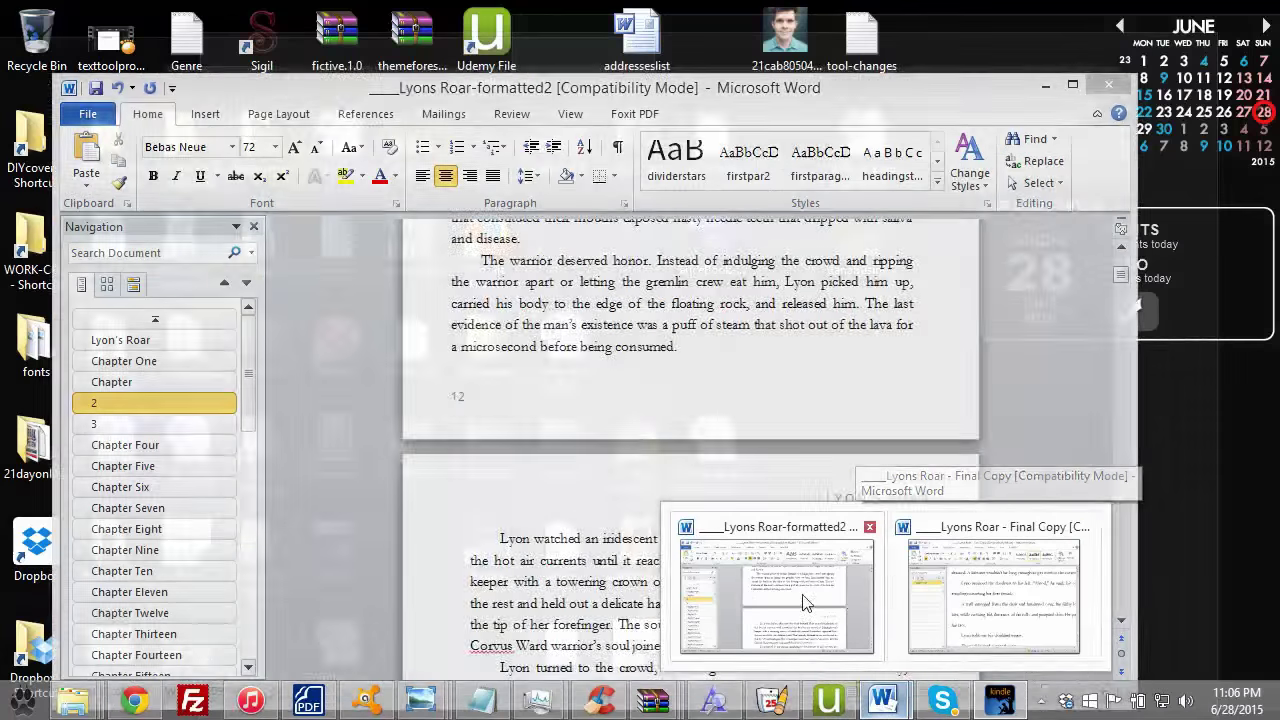
Show Lyons Roar-formatted2 at its Chapter One heading, shifted left over the reader.
left_click(800, 603)
scroll(800, 603, "up", 10)
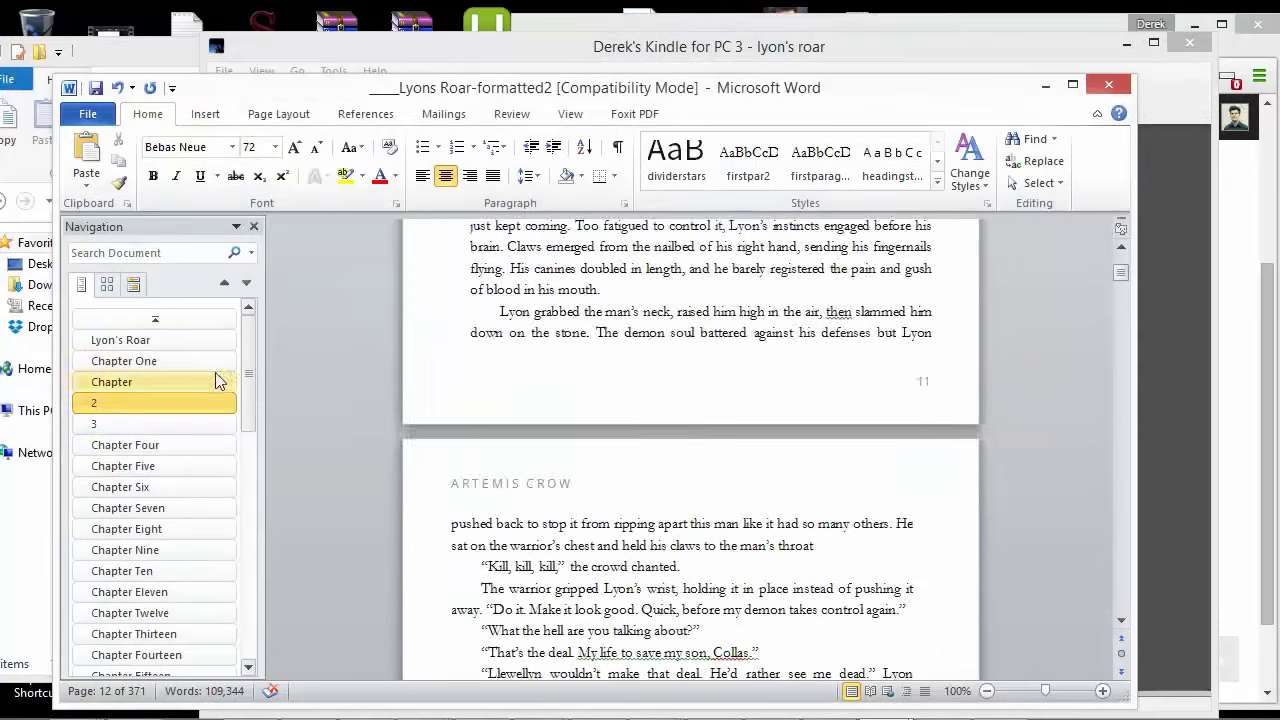
left_click(190, 373)
left_click_drag(764, 92, 552, 107)
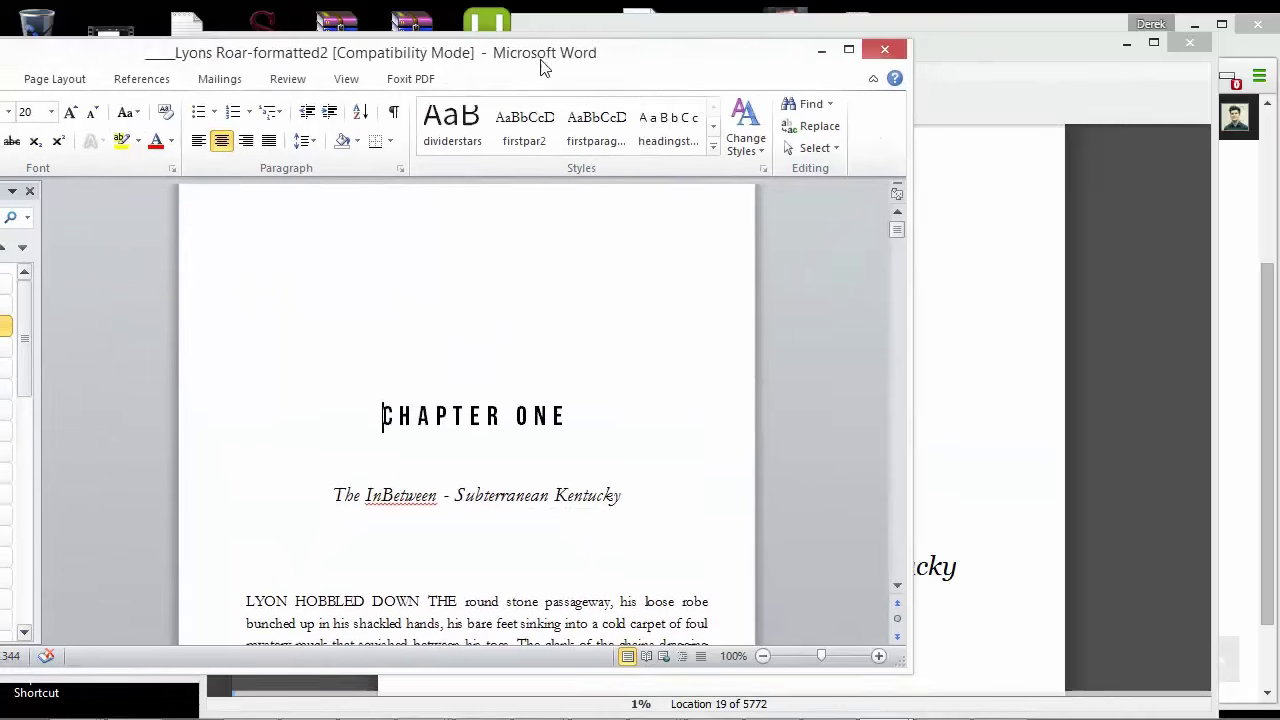
Narrow the Kindle reader to mimic a small screen and turn to Chapter One's text.
left_click(955, 104)
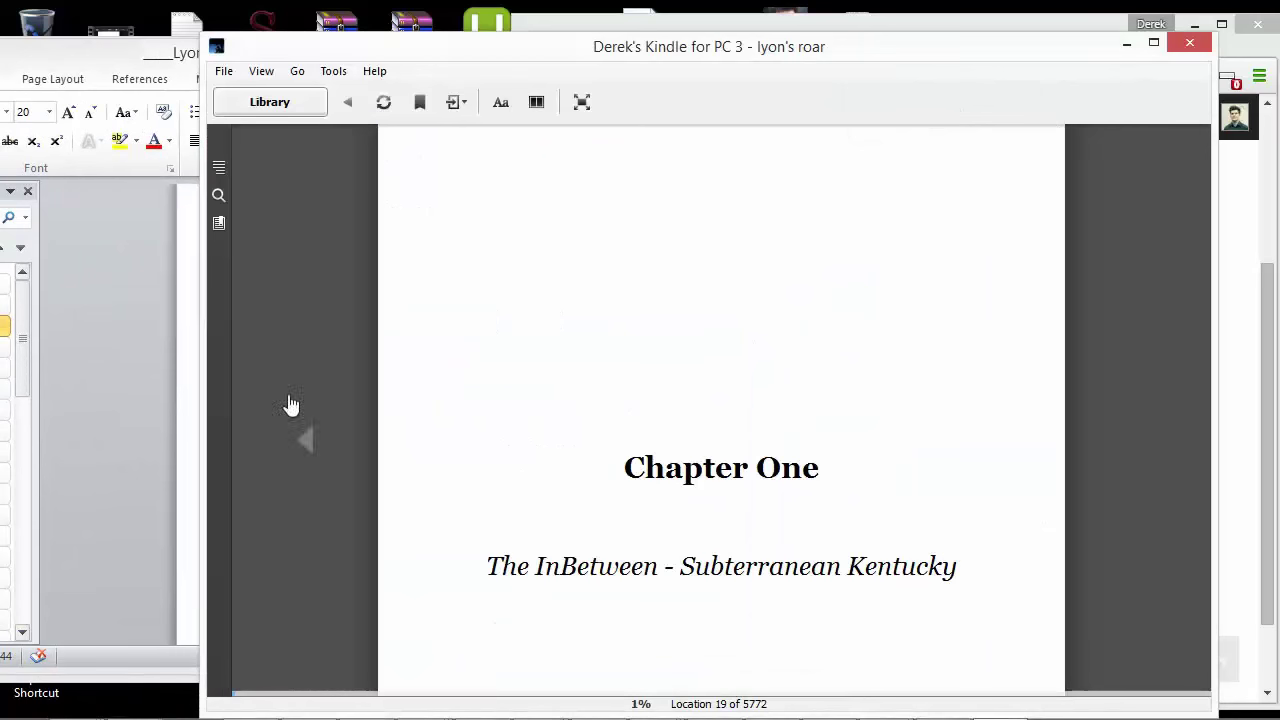
left_click_drag(208, 398, 471, 405)
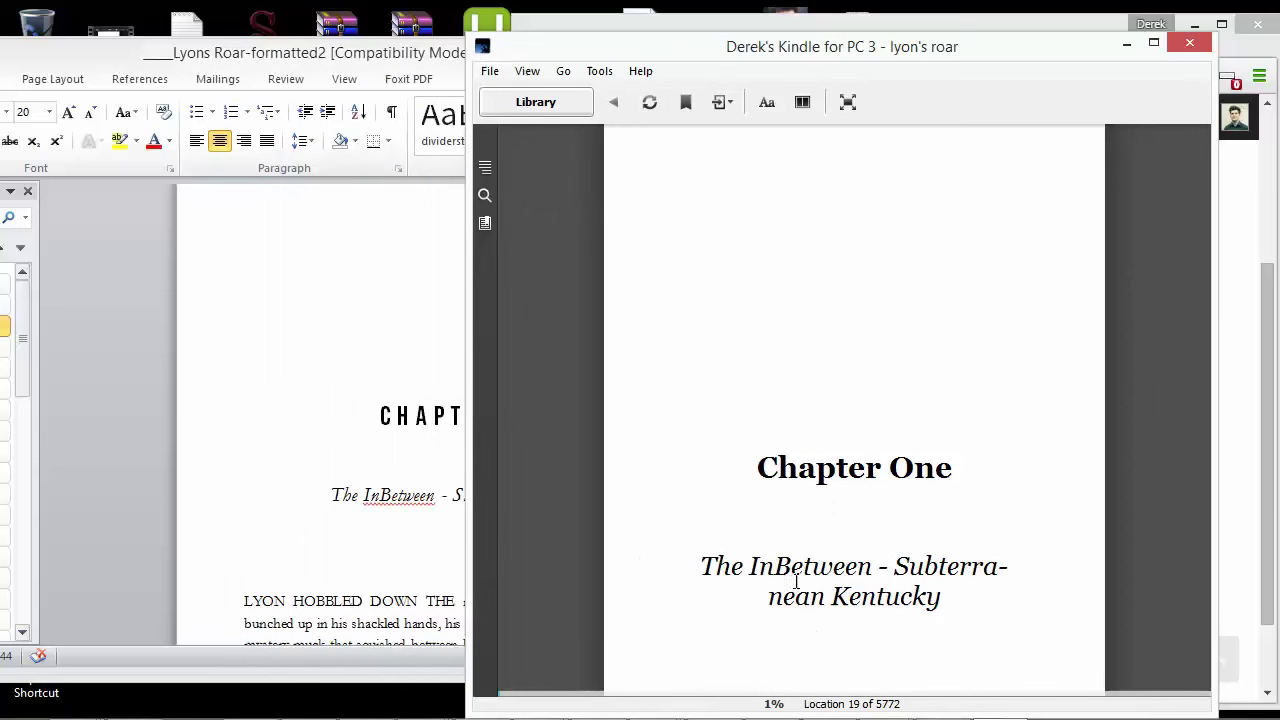
key("Right")
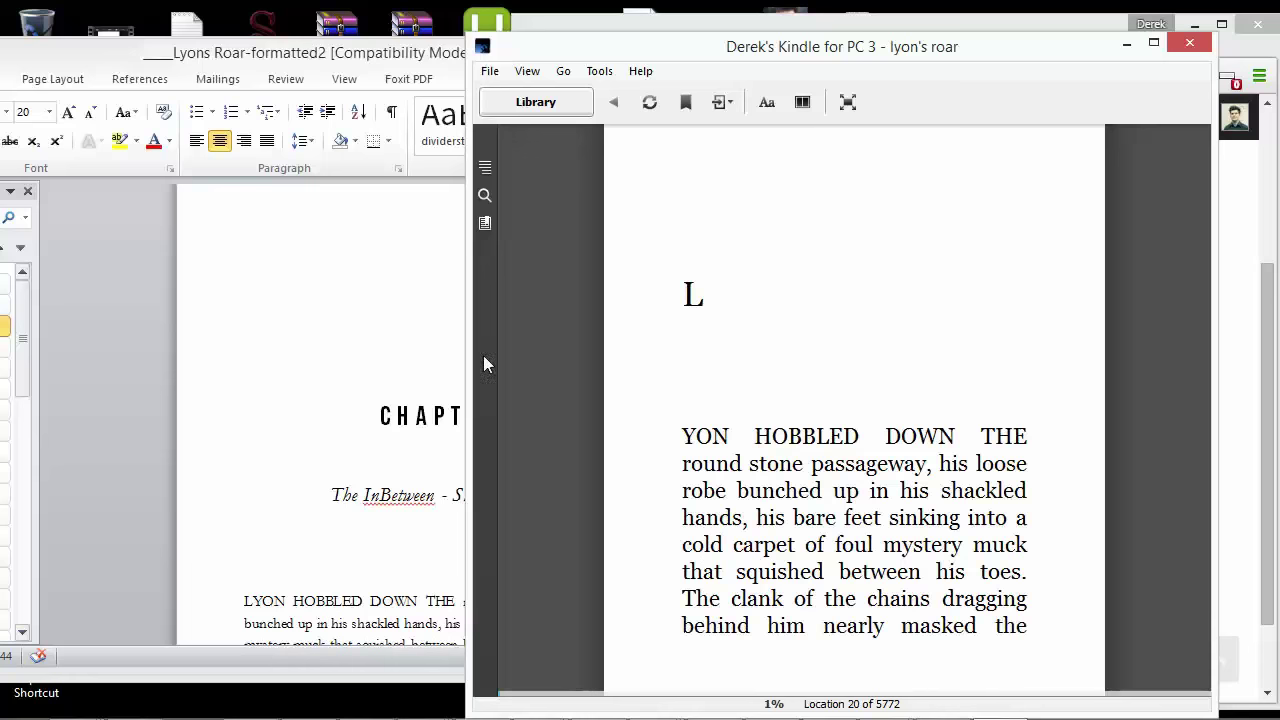
left_click_drag(469, 355, 457, 355)
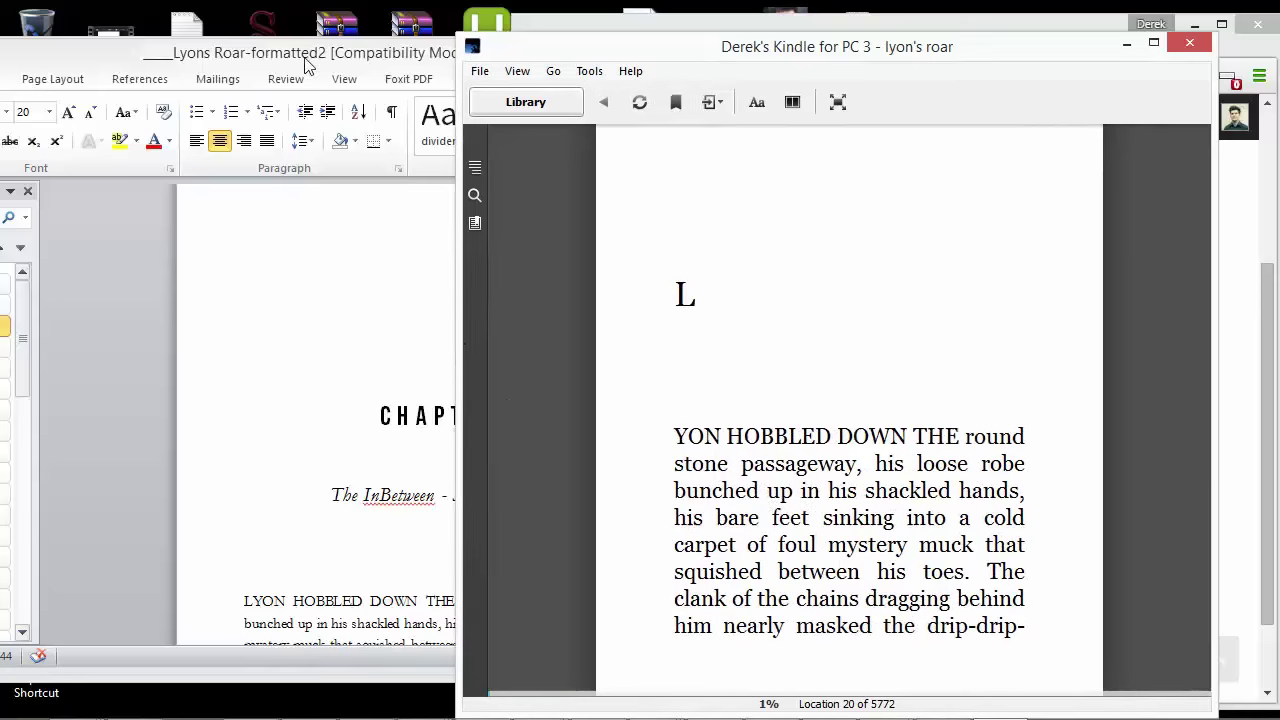
In Word, jump through chapters 2, 3, About the author, Epilogue, Forty-Three and Thirty-Three, then minimize.
left_click_drag(308, 64, 488, 52)
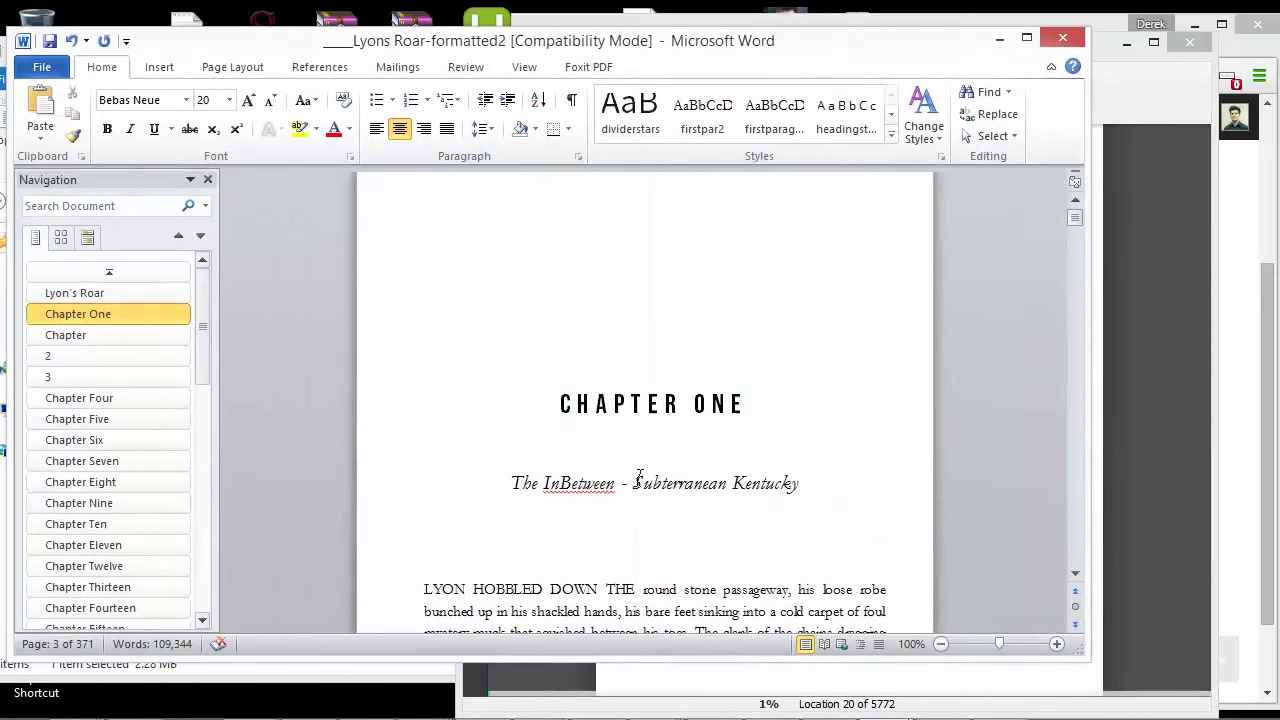
left_click(628, 398)
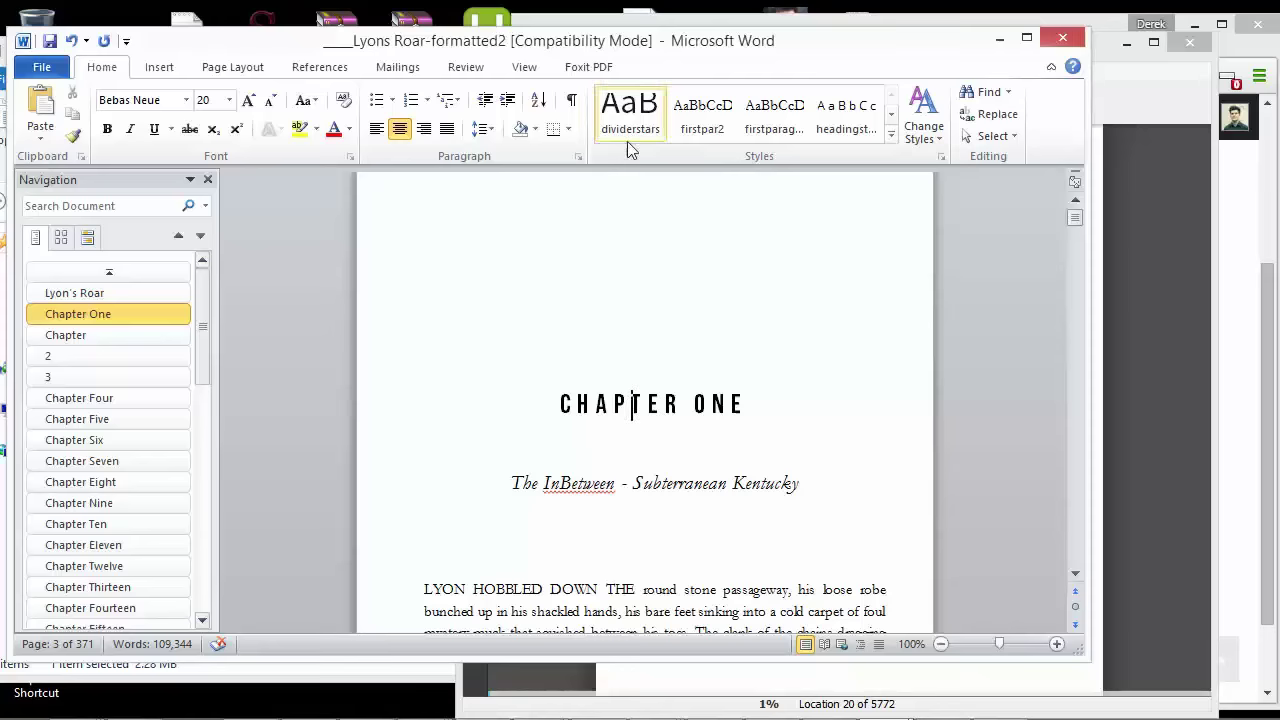
left_click(82, 335)
left_click(84, 356)
left_click(76, 387)
scroll(100, 410, "down", 10)
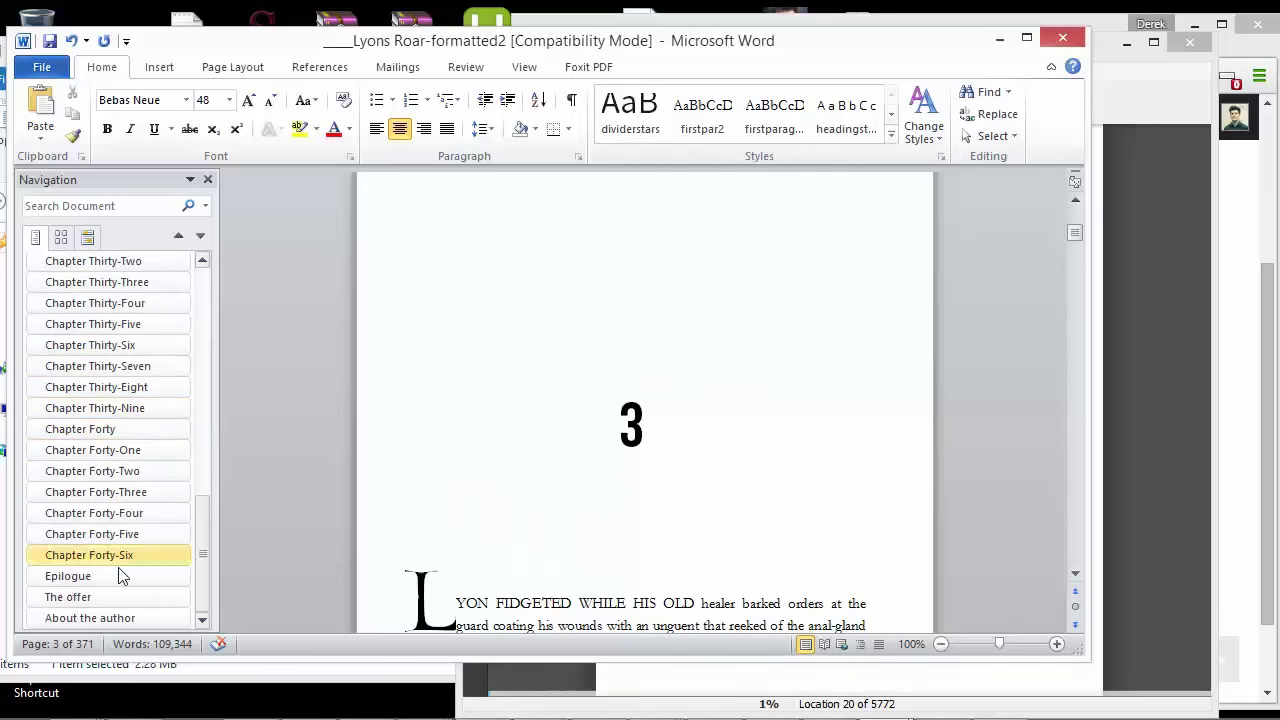
left_click(106, 617)
left_click(104, 576)
left_click(95, 492)
left_click(96, 282)
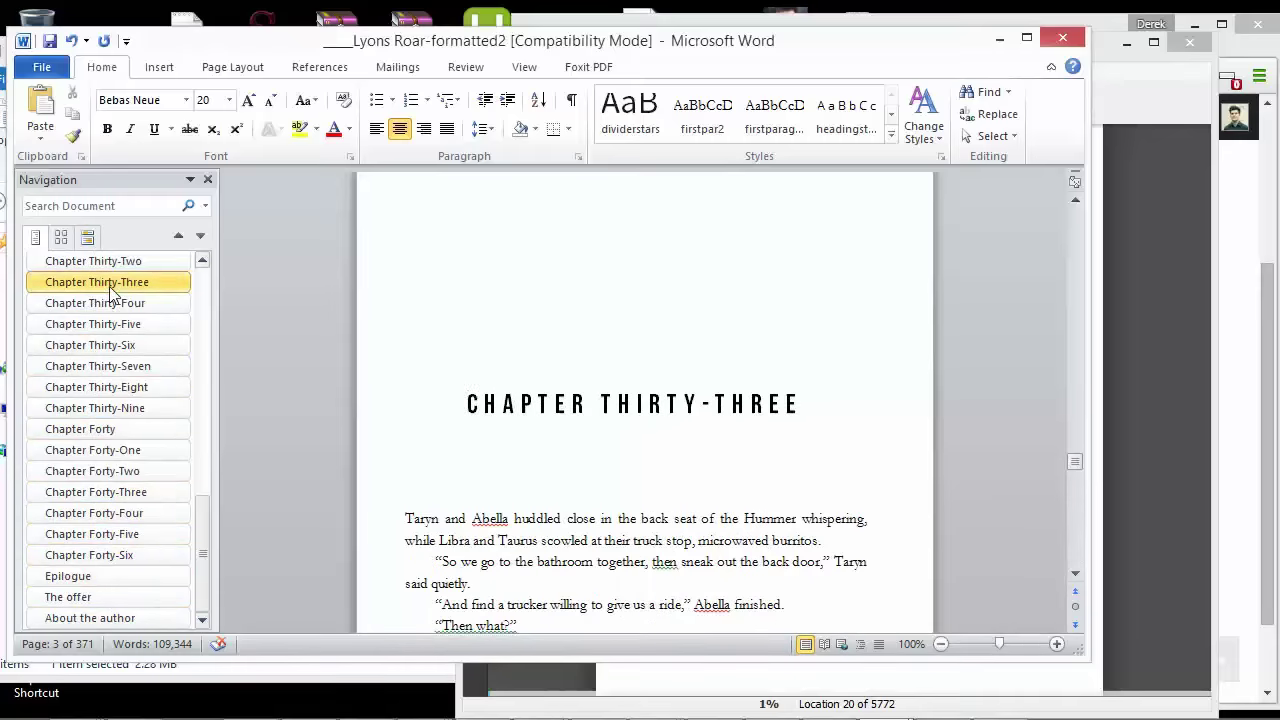
left_click(1050, 34)
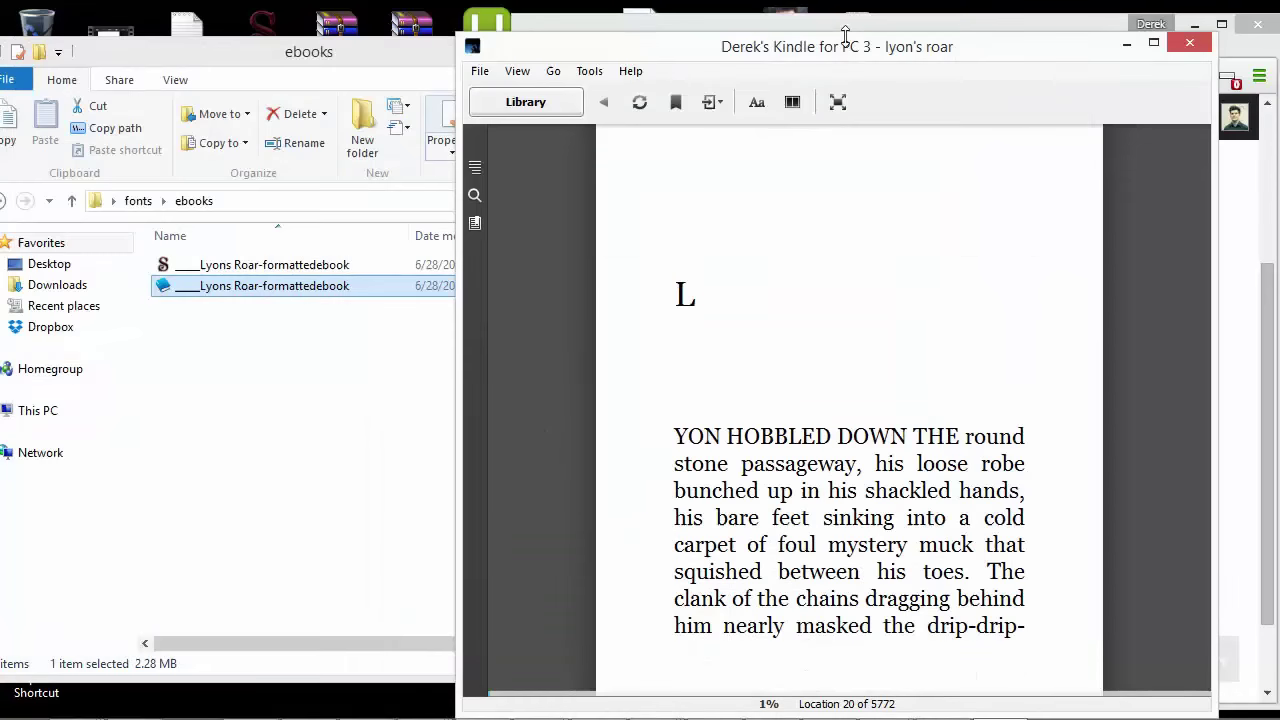
Open the Kindle book's table of contents.
scroll(725, 203, "up", 3)
scroll(719, 215, "down", 2)
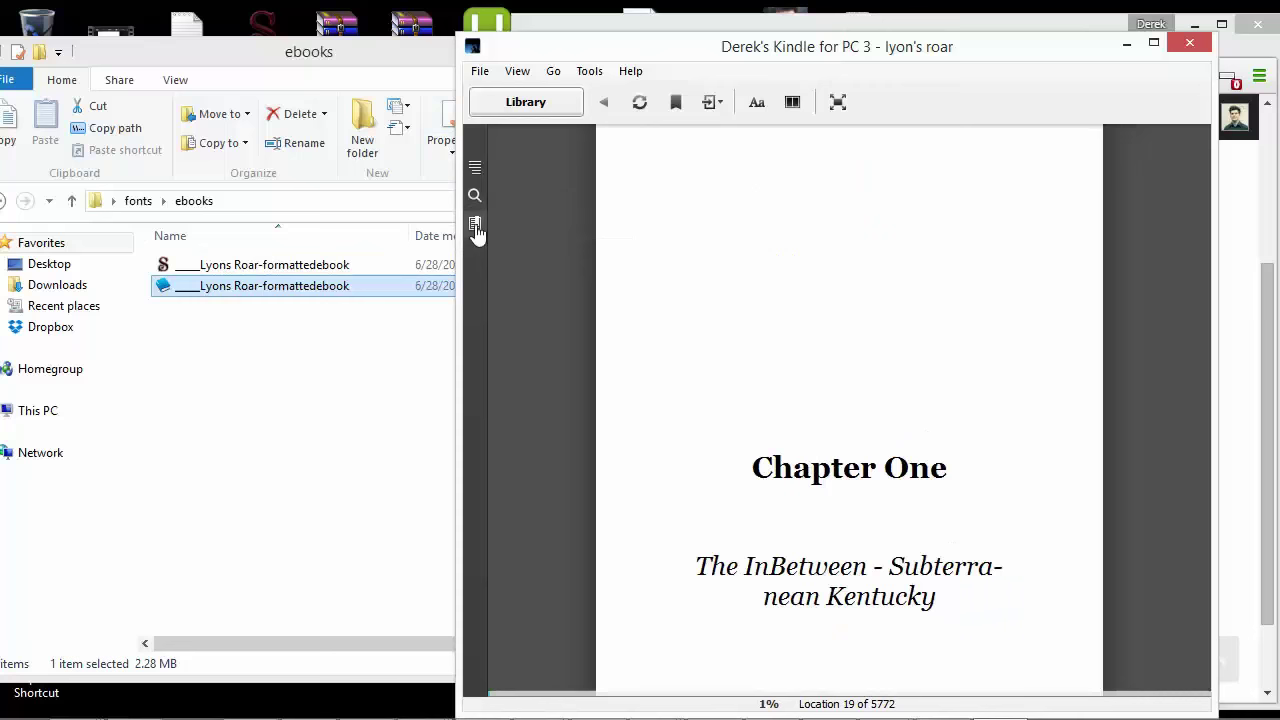
left_click(476, 170)
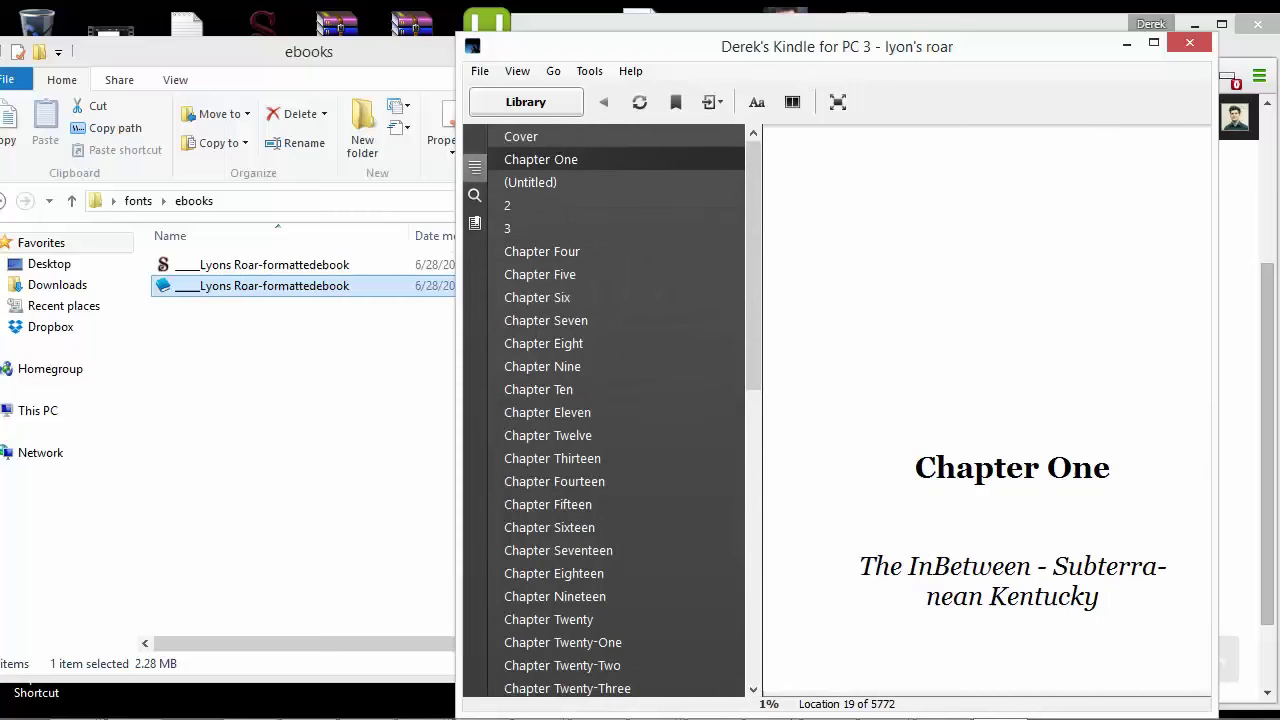
mouse_move(882, 700)
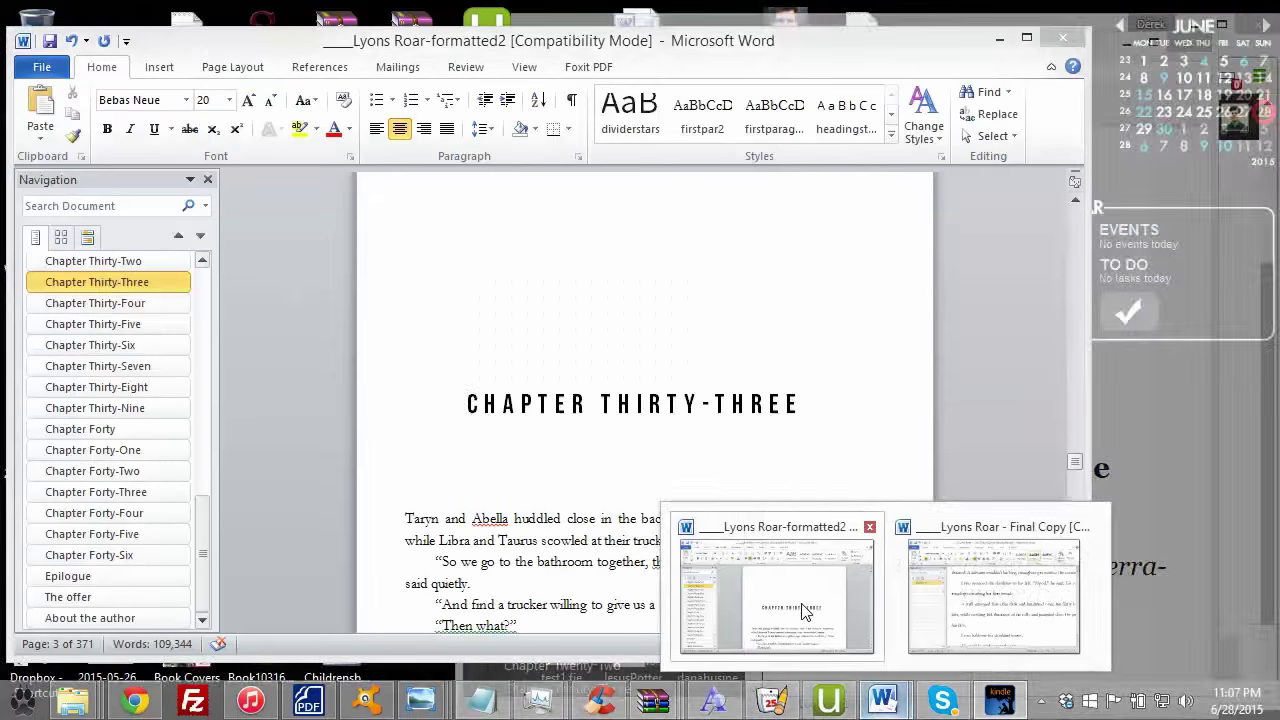
Compare chapter 2's heading in the Word manuscript with chapter 2 in Kindle.
left_click(805, 612)
scroll(203, 354, "up", 12)
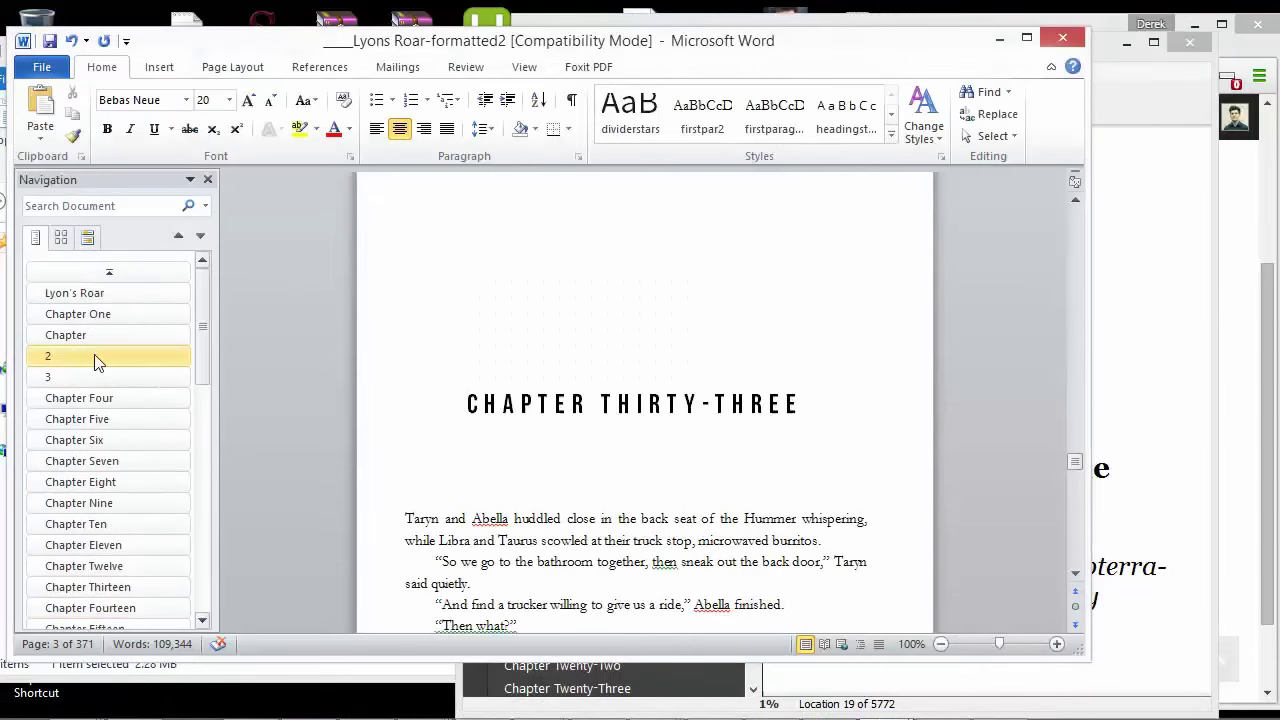
left_click(128, 356)
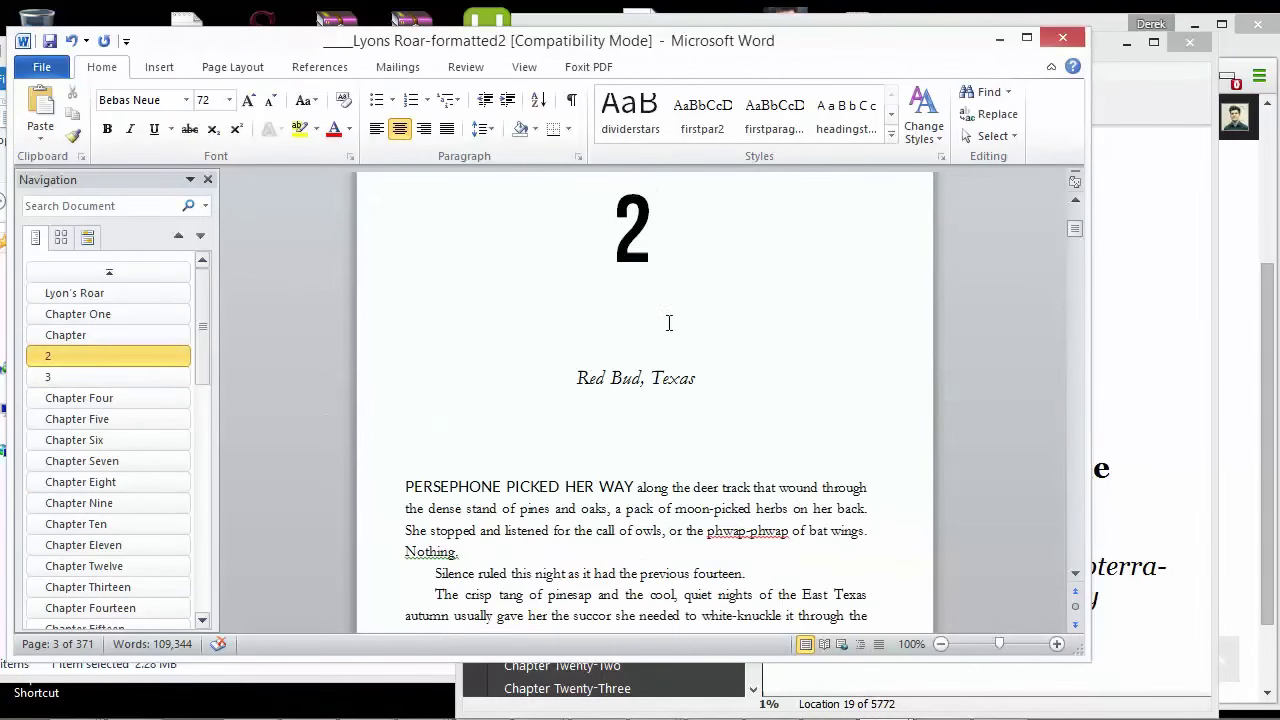
left_click(1139, 101)
left_click(571, 207)
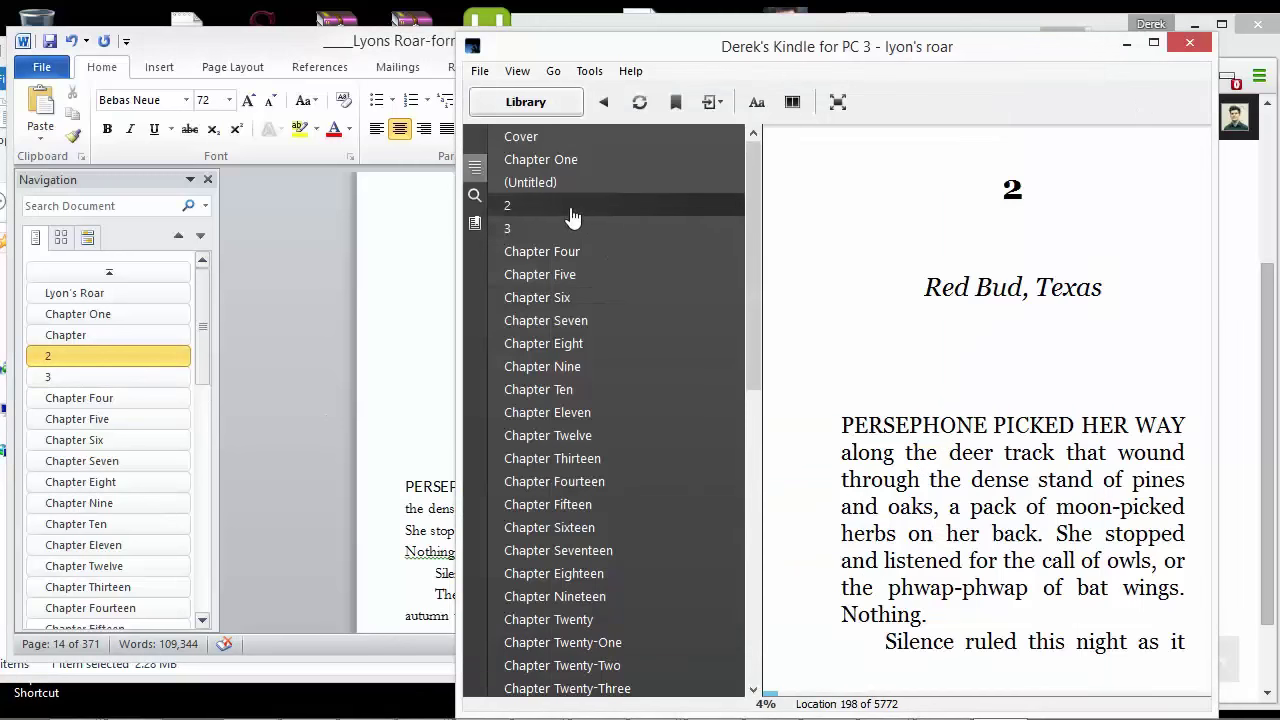
scroll(868, 313, "up", 1)
scroll(913, 359, "down", 1)
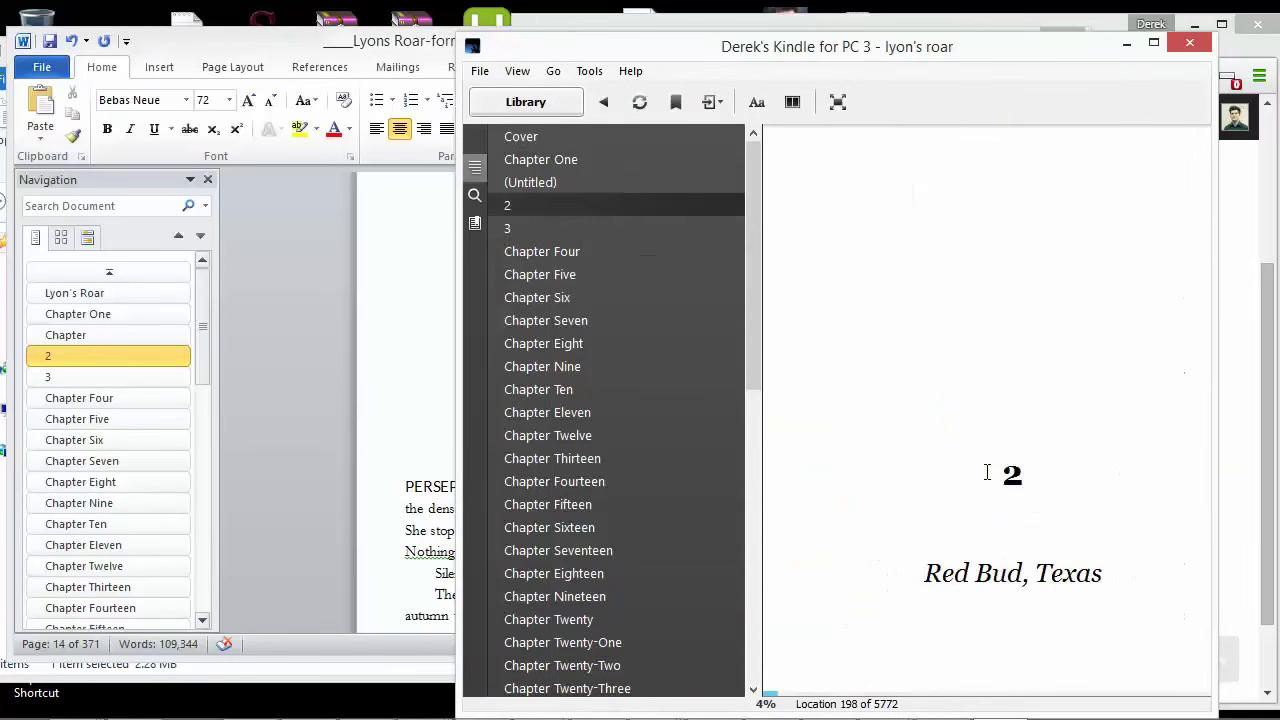
scroll(1005, 473, "down", 1)
scroll(990, 450, "up", 1)
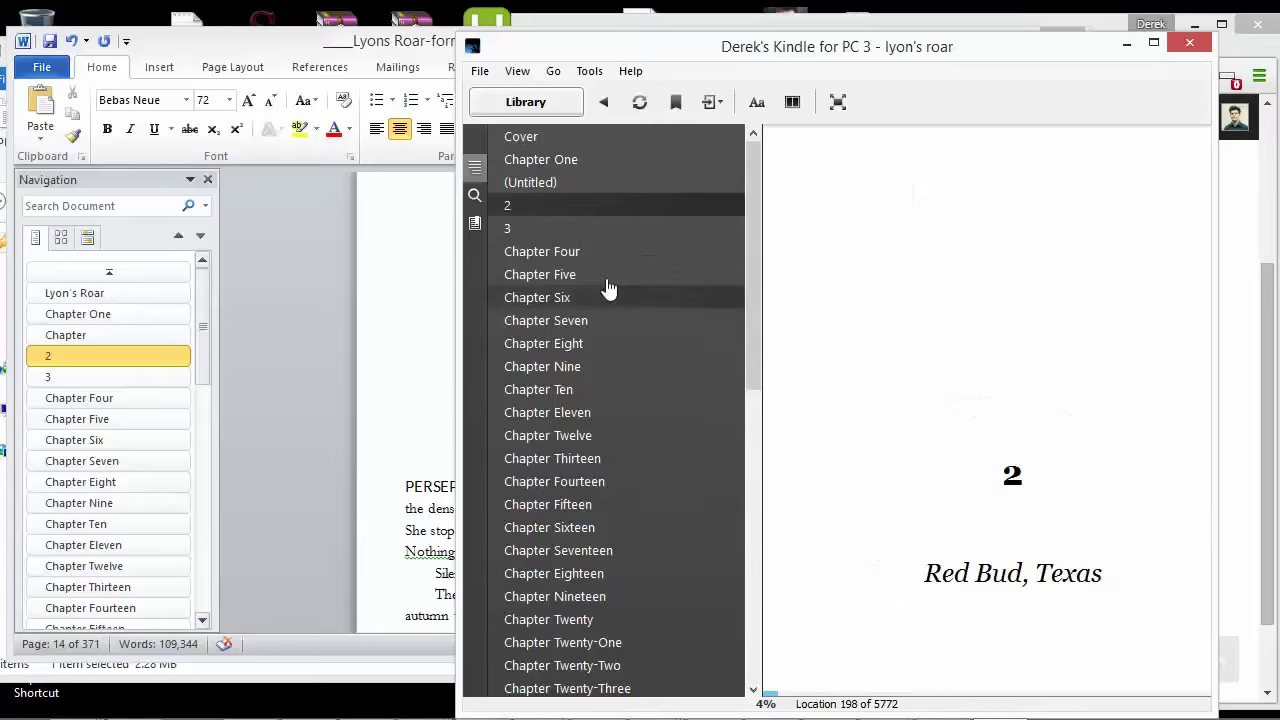
Browse Word's chapter 2, Chapter One, title page and chapter 3, then open chapter 3 in Kindle.
left_click(383, 312)
scroll(483, 355, "down", 10)
scroll(538, 330, "down", 15)
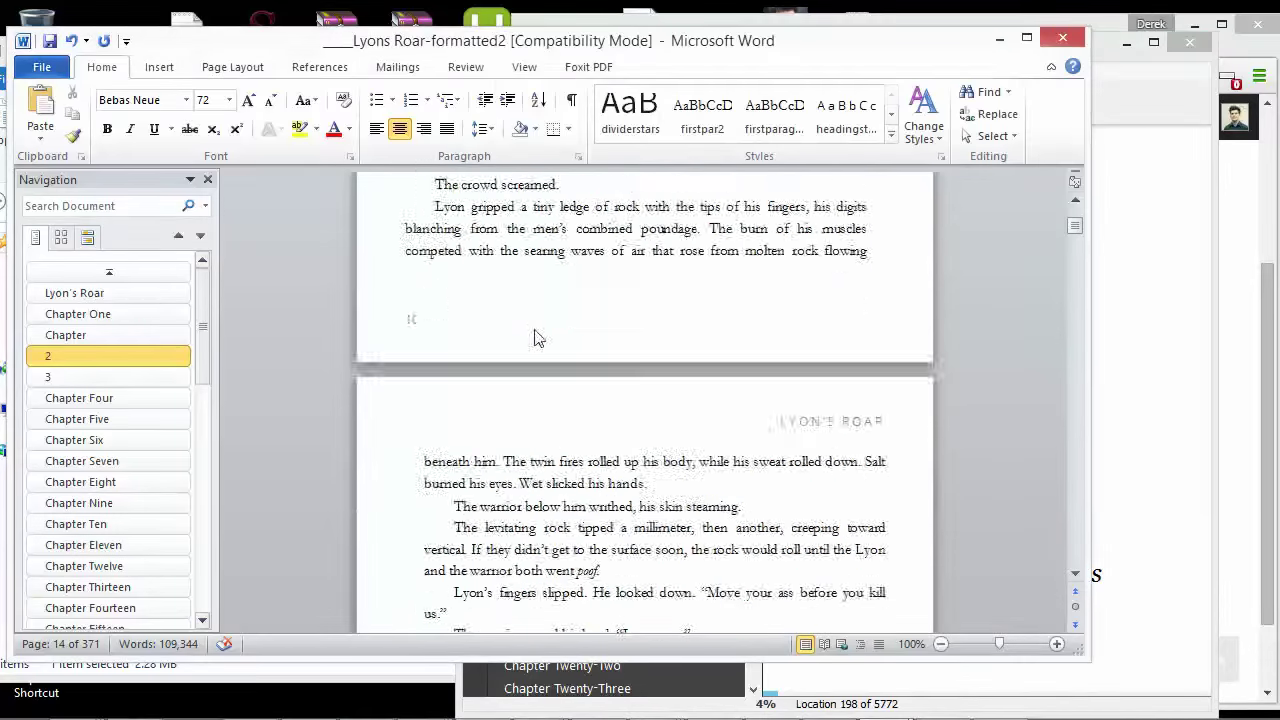
scroll(535, 340, "up", 15)
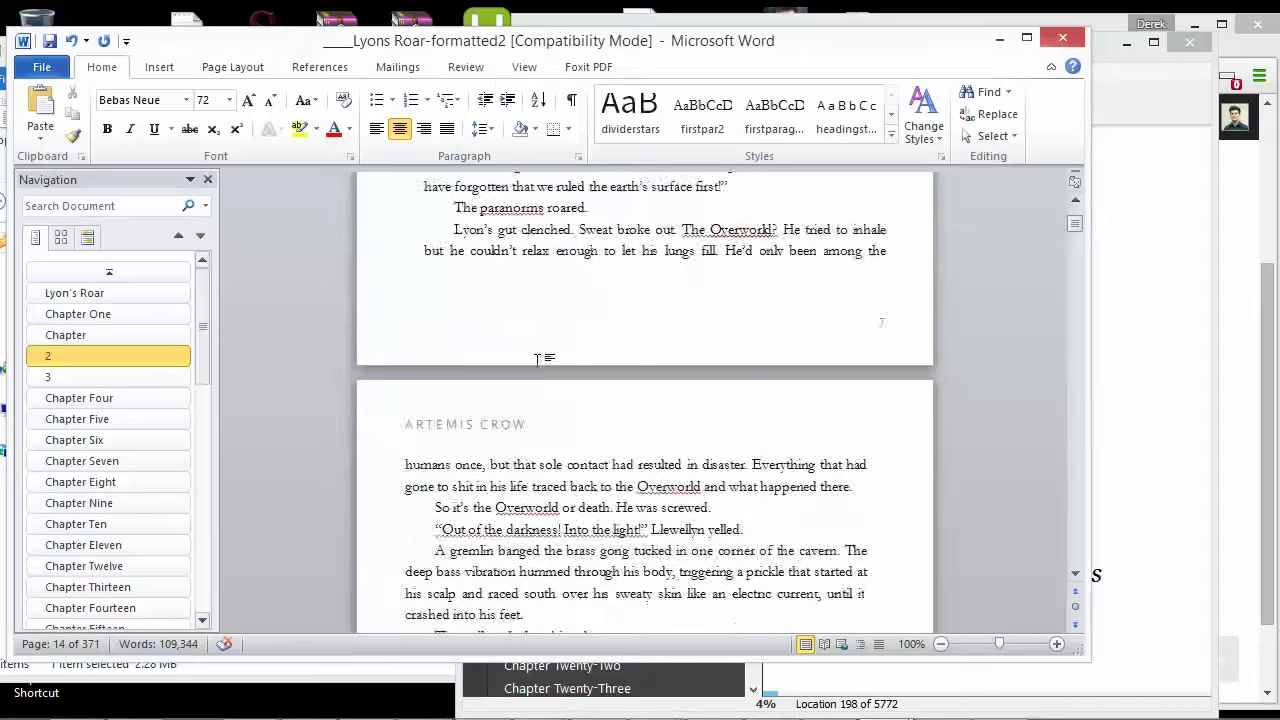
left_click(117, 333)
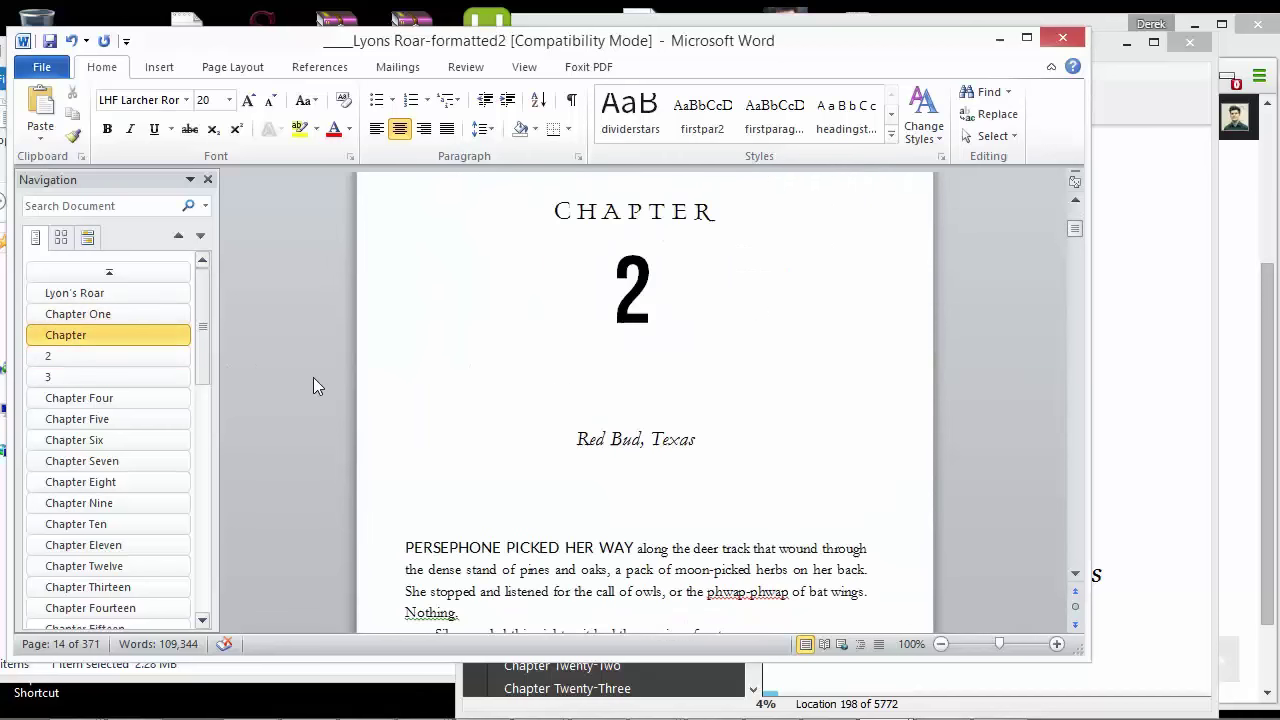
left_click(141, 313)
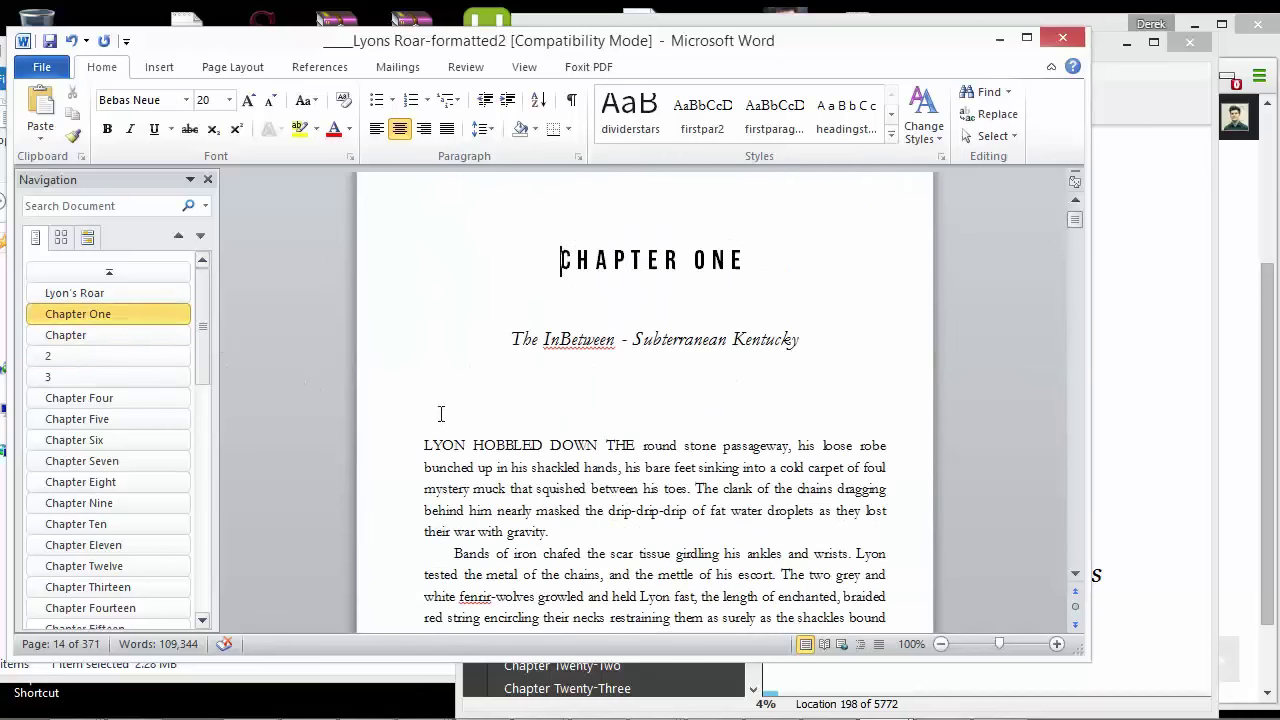
left_click(119, 291)
scroll(279, 415, "down", 3)
left_click(121, 371)
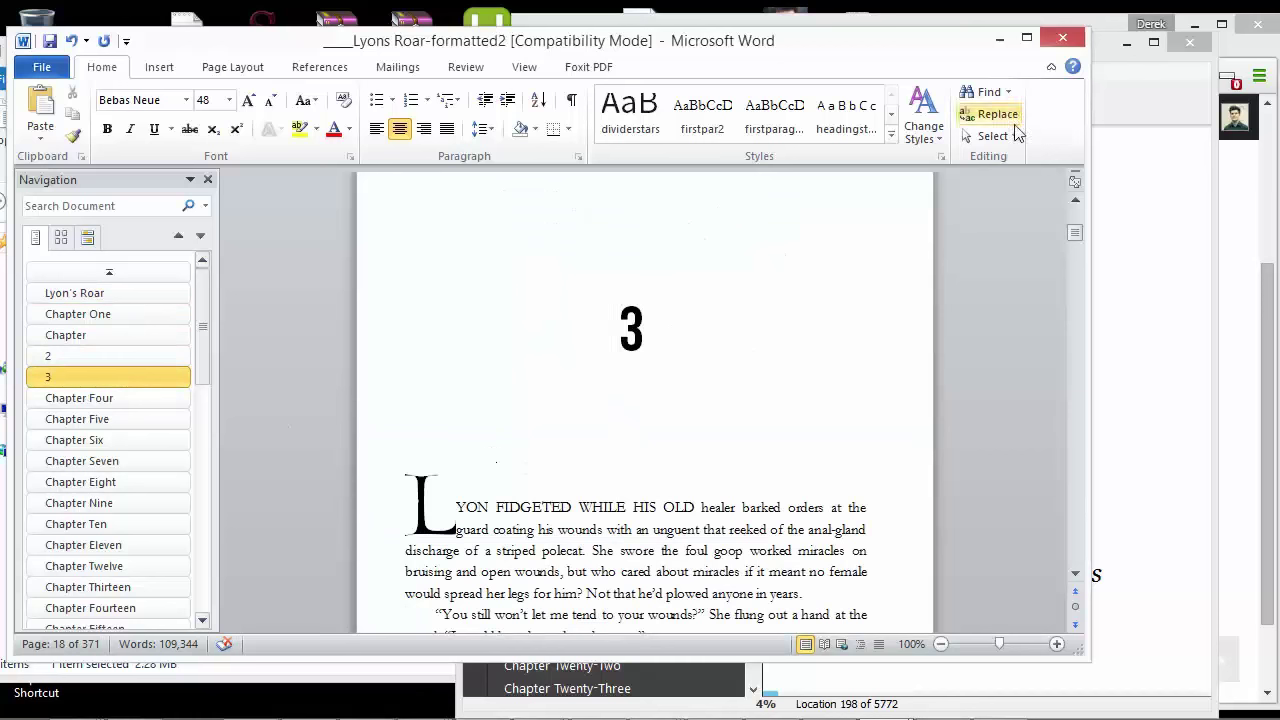
left_click(1163, 114)
left_click(560, 229)
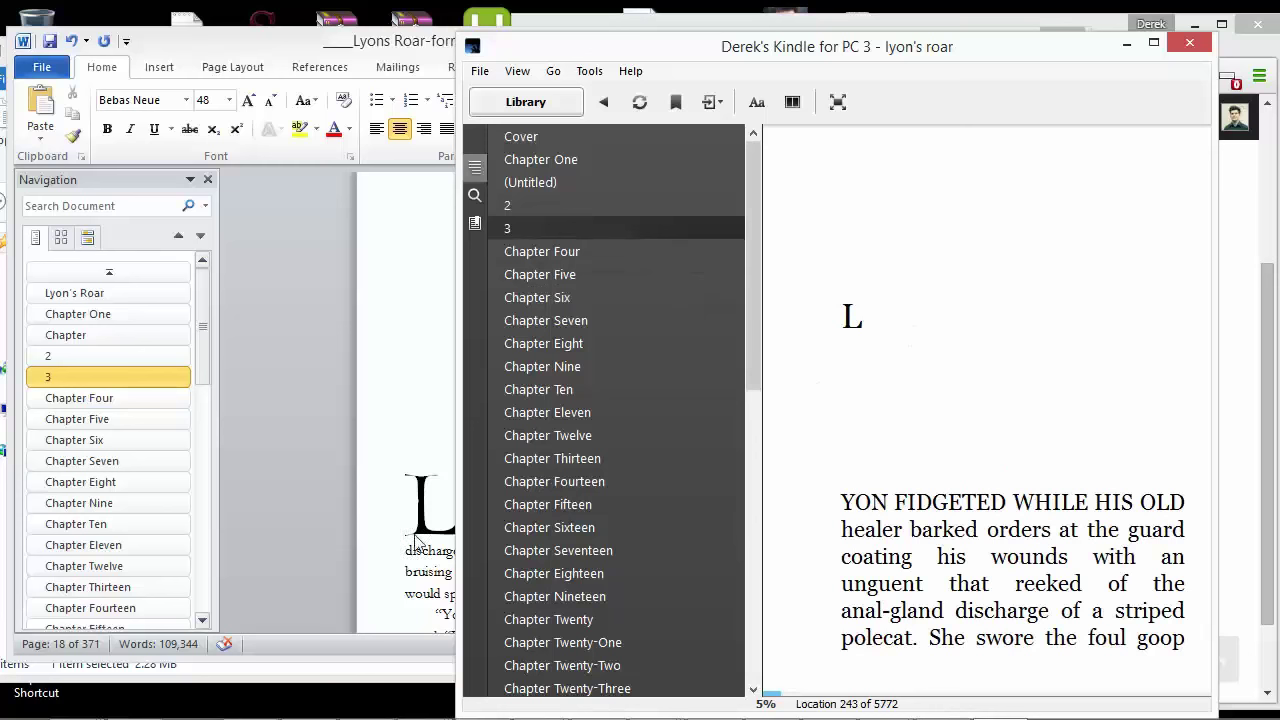
Select the frame holding chapter 3's drop-cap L in the Word manuscript.
left_click(421, 568)
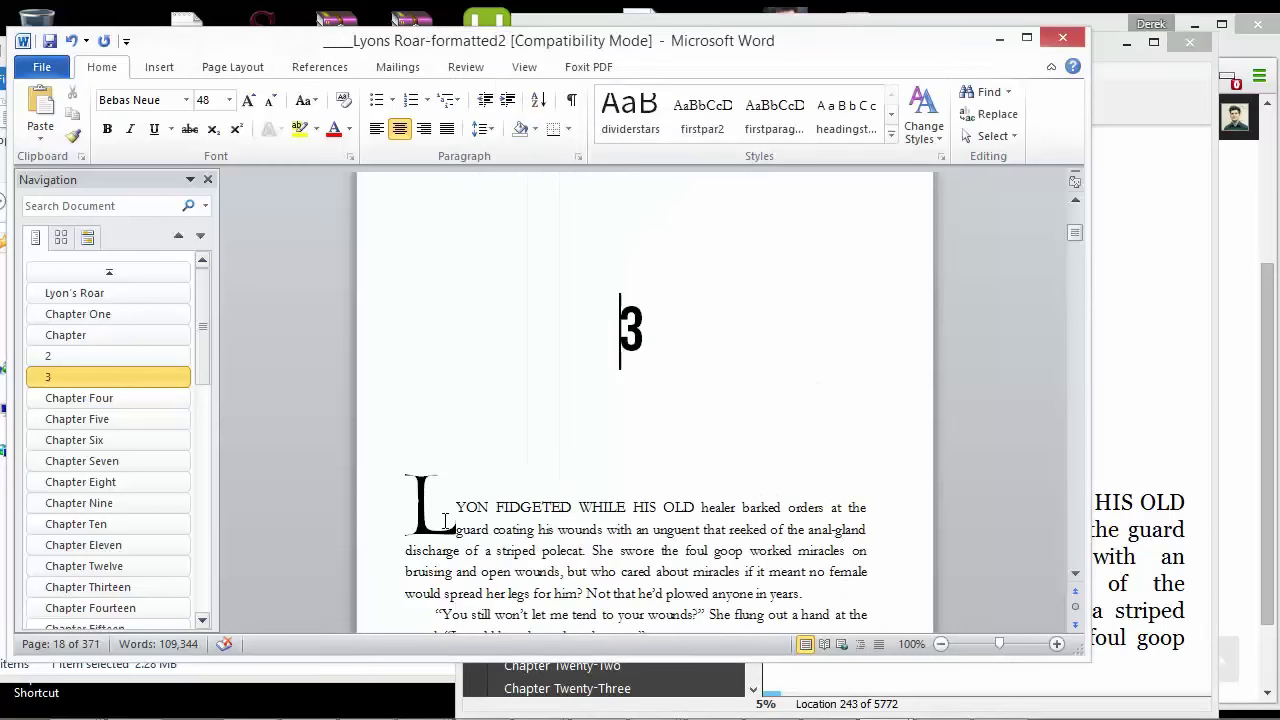
left_click(451, 508)
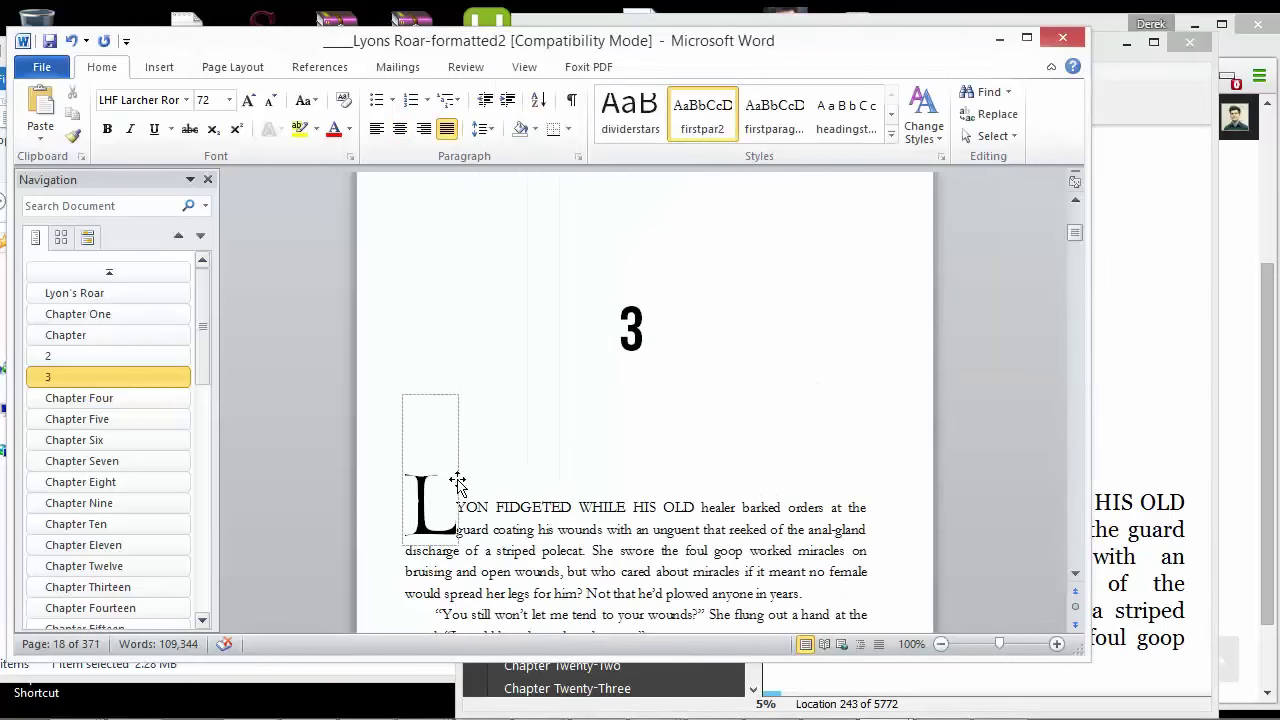
left_click(459, 483)
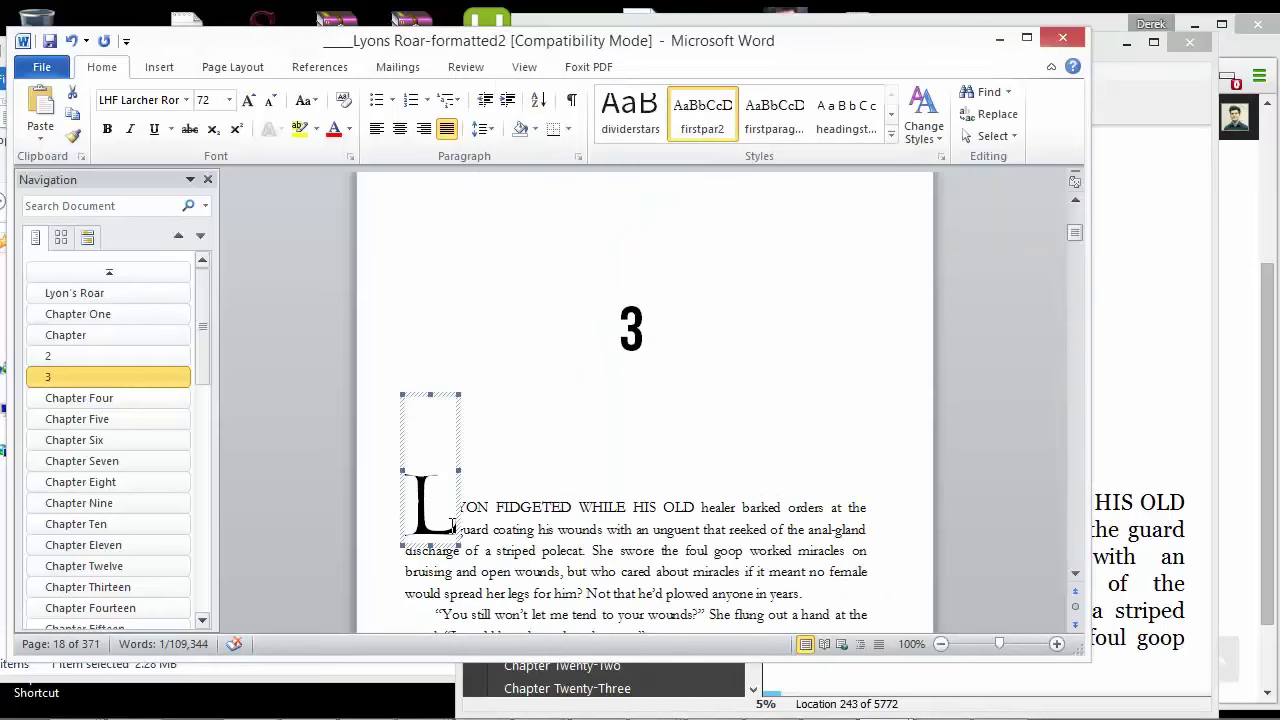
Open Chapter Four in the Kindle book and scroll its opening.
left_click(1148, 557)
left_click(567, 253)
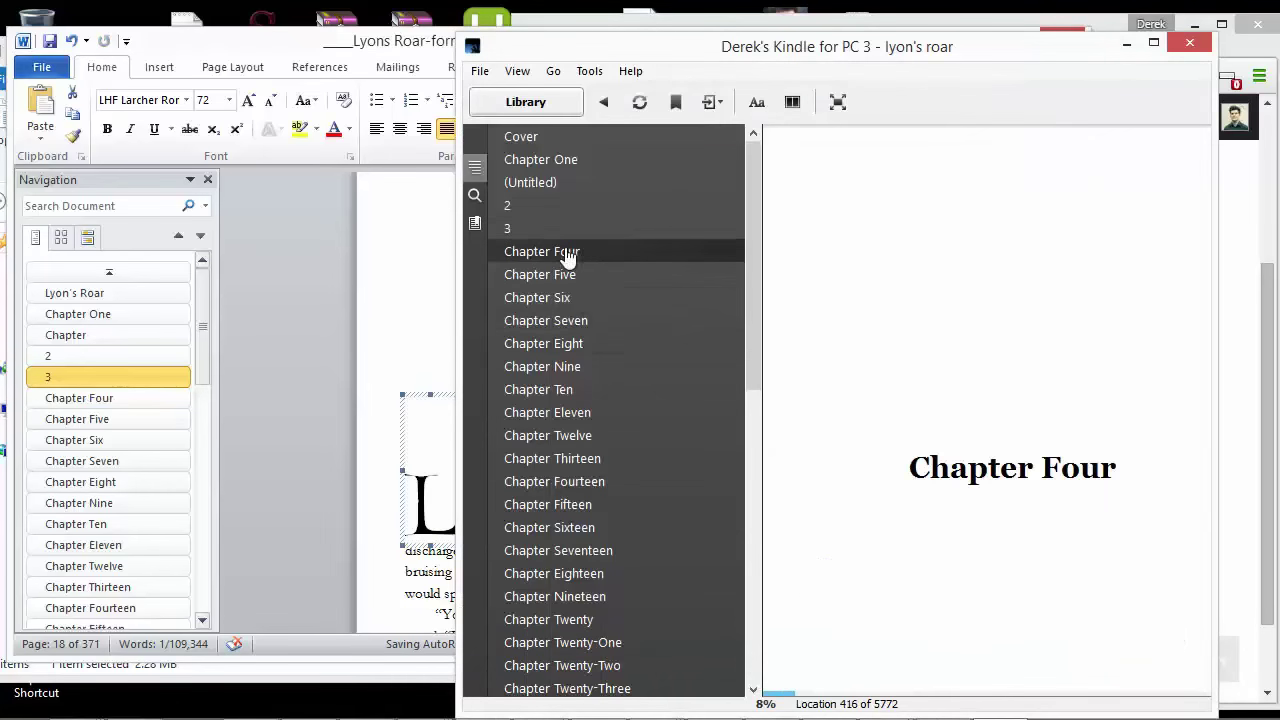
scroll(1010, 520, "down", 1)
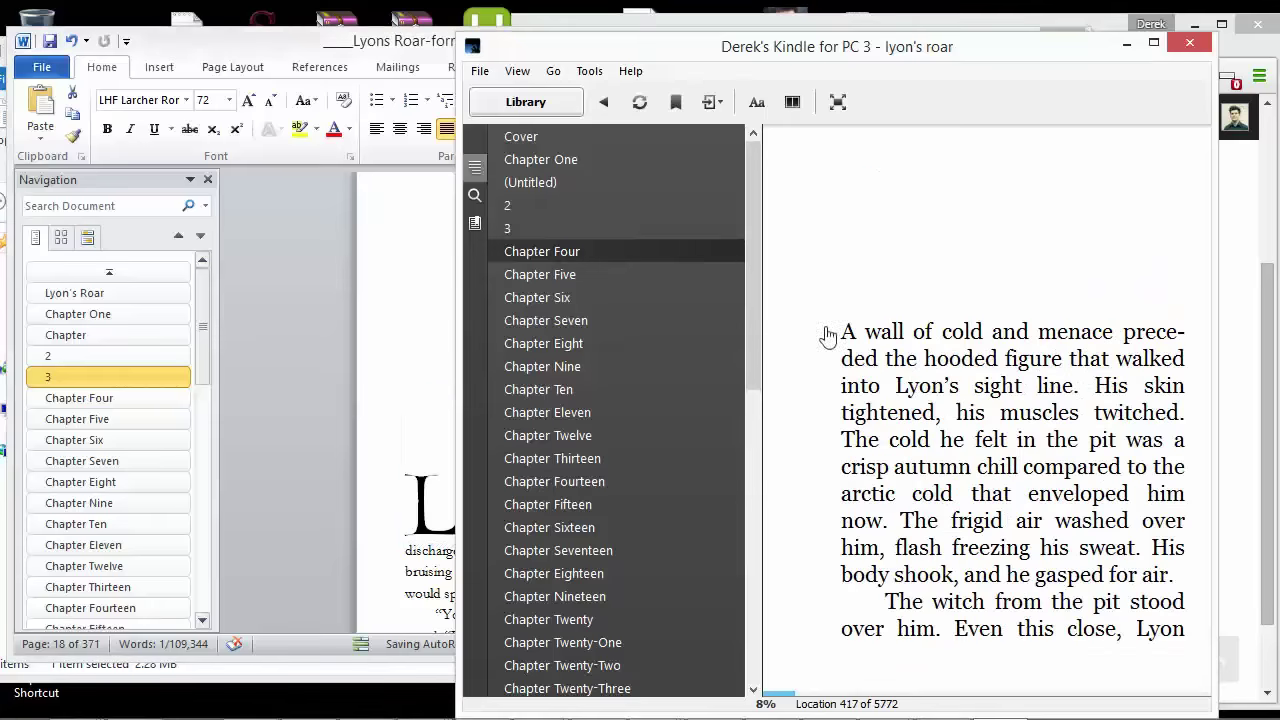
Jump the manuscript to Chapter Four's opening text, then to Chapter One.
left_click(450, 565)
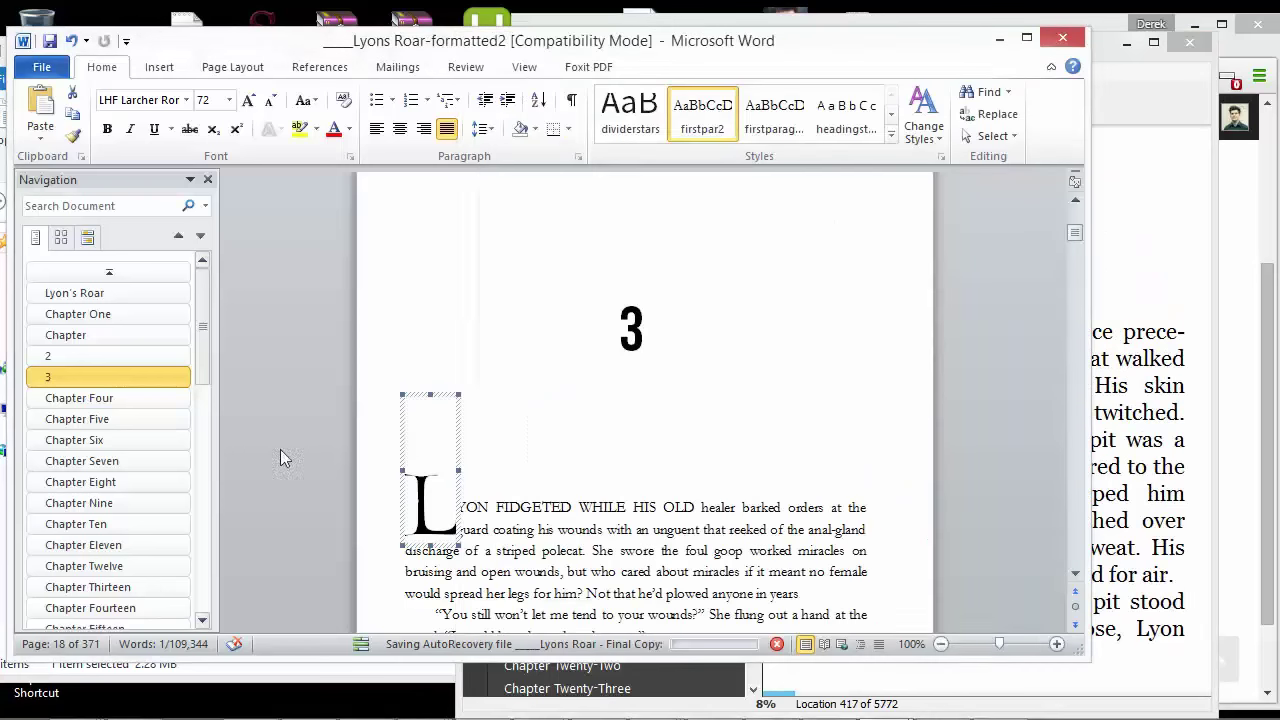
left_click(121, 398)
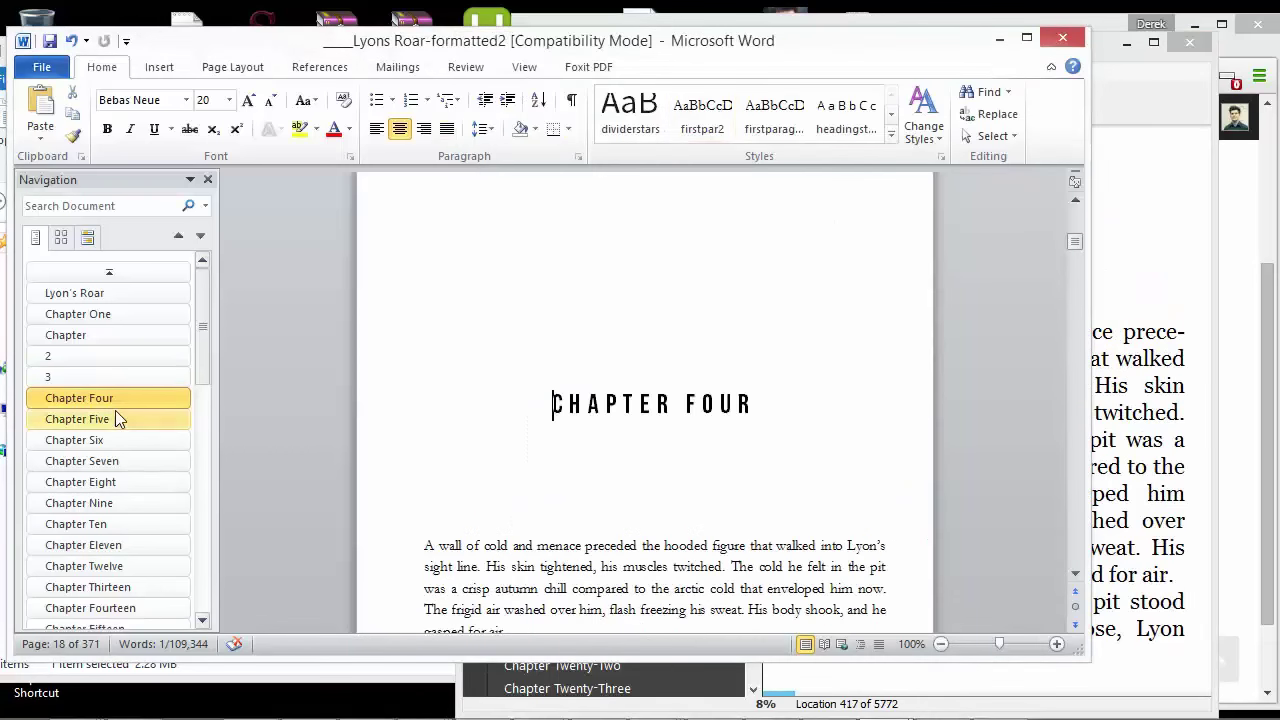
scroll(443, 486, "down", 2)
left_click(449, 488)
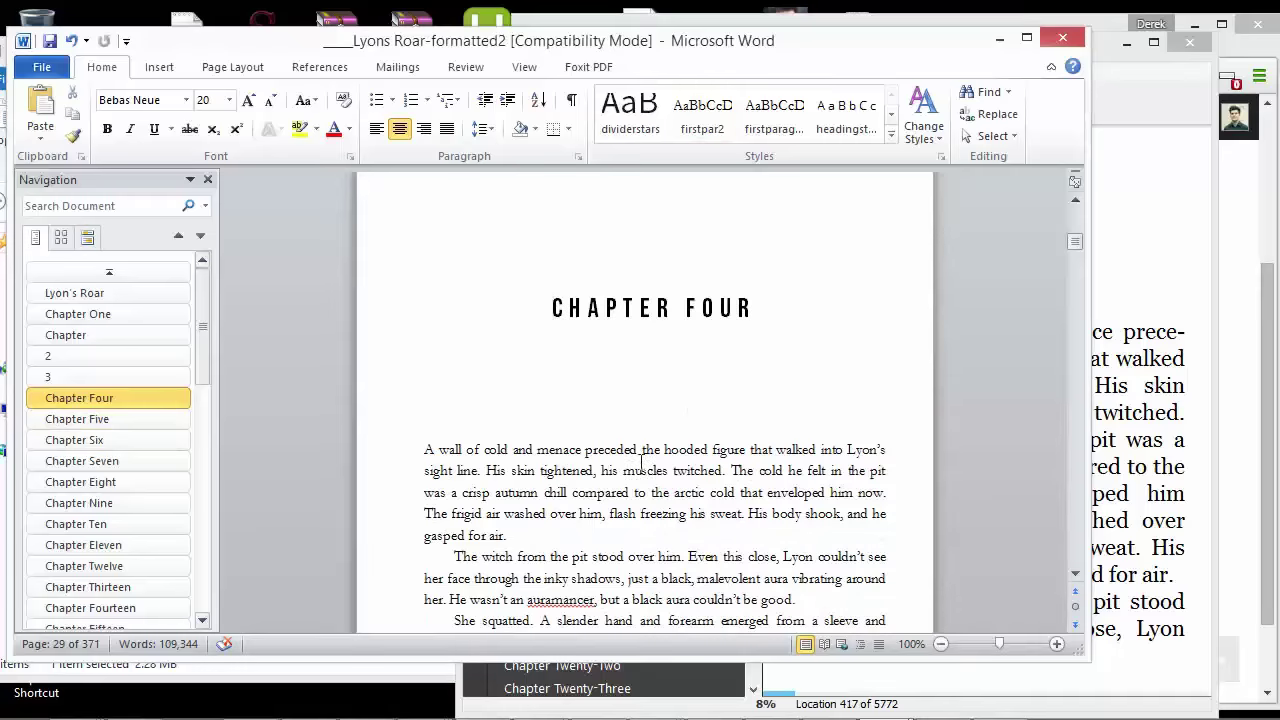
left_click(104, 316)
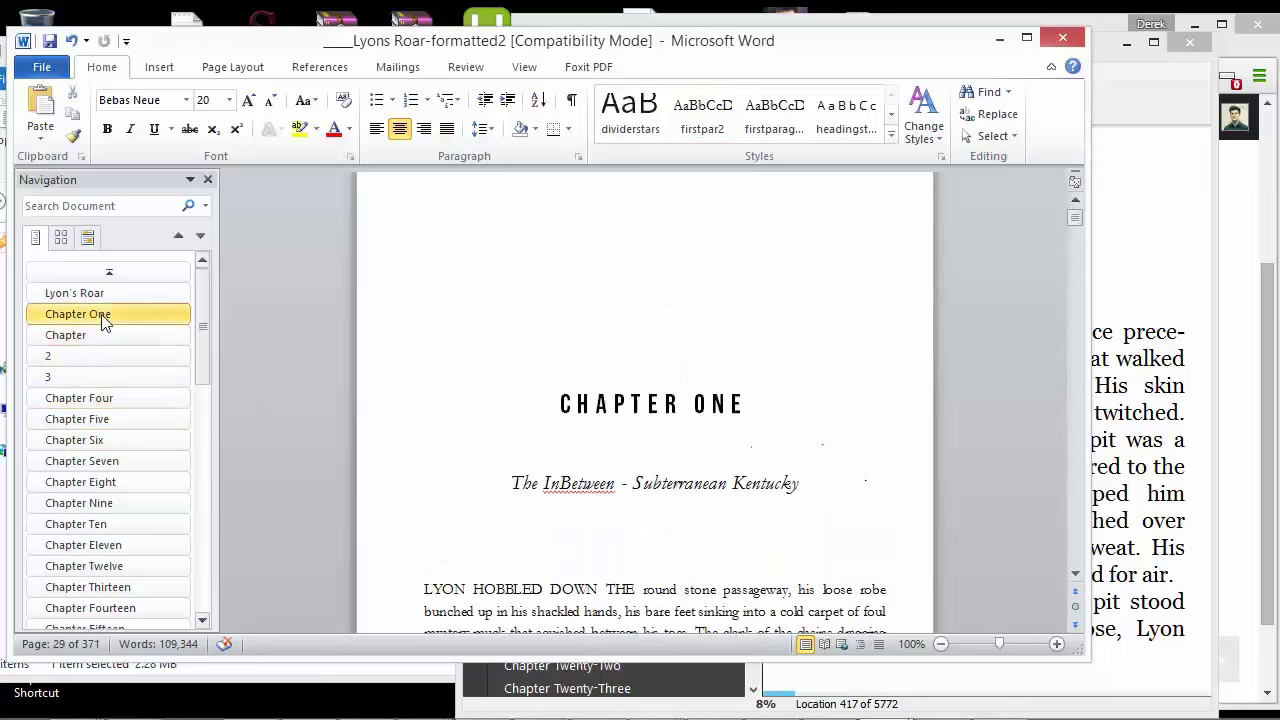
scroll(460, 490, "down", 1)
Page through chapters 2 and 3 in Kindle, ending back on chapter 2.
left_click(1134, 502)
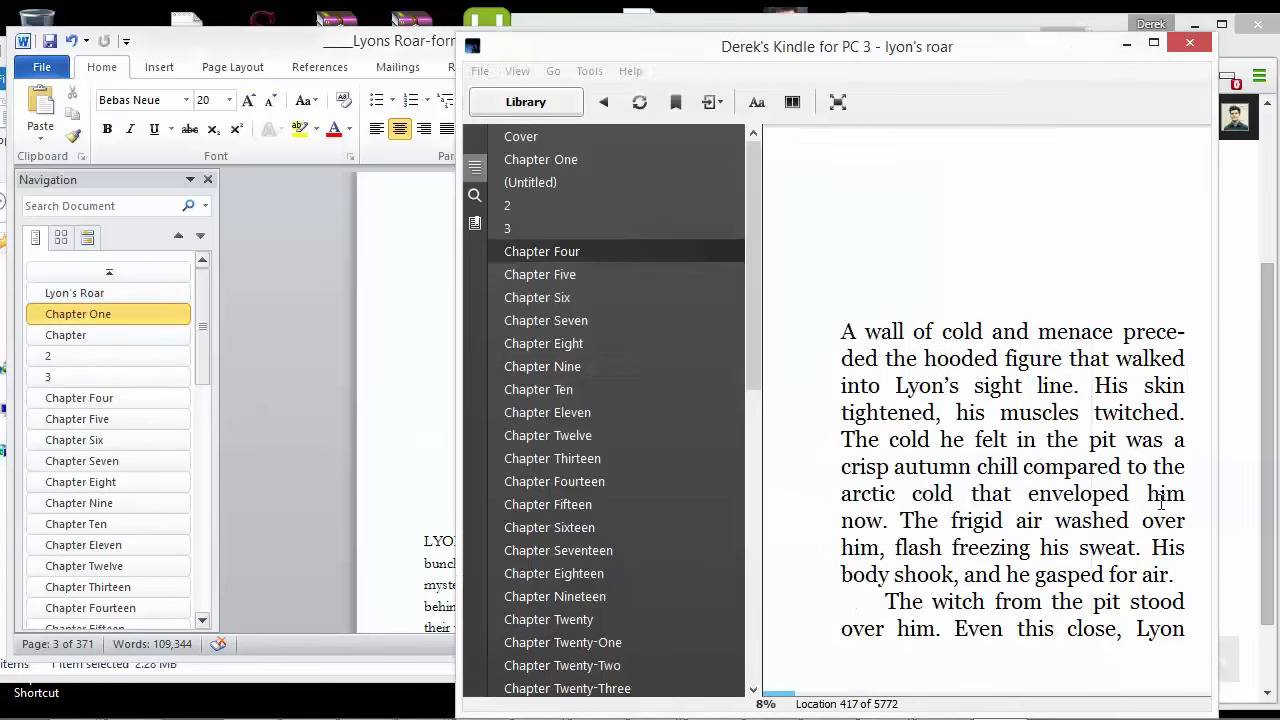
left_click(546, 207)
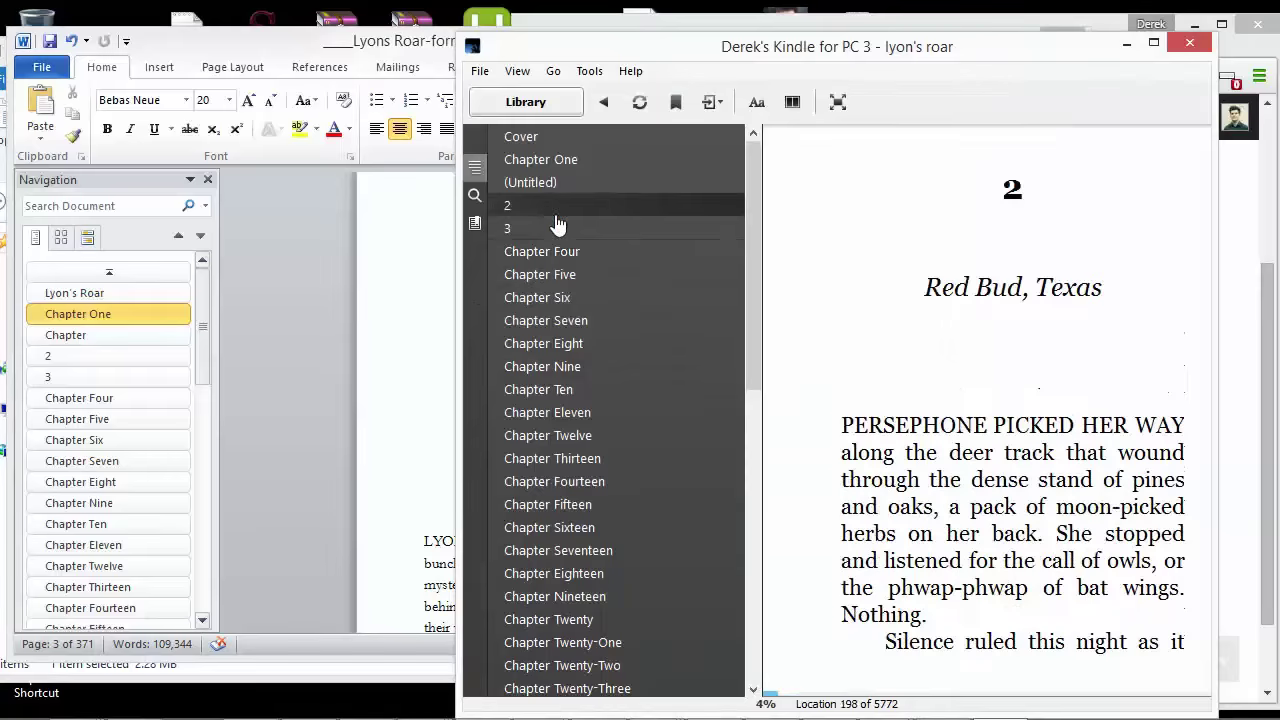
left_click(508, 228)
scroll(600, 343, "down", 3)
scroll(1085, 495, "down", 1)
scroll(1085, 495, "up", 1)
scroll(1074, 486, "down", 1)
scroll(1074, 486, "up", 1)
scroll(640, 355, "up", 3)
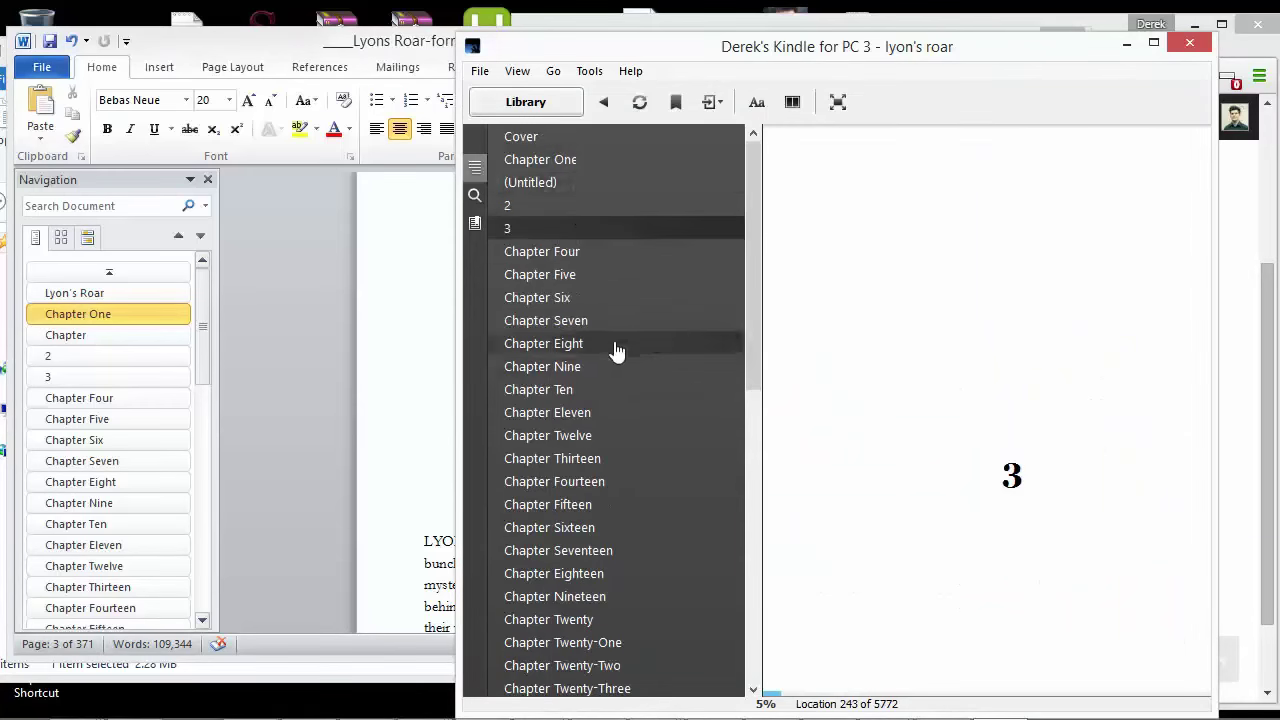
left_click(588, 203)
scroll(797, 314, "down", 1)
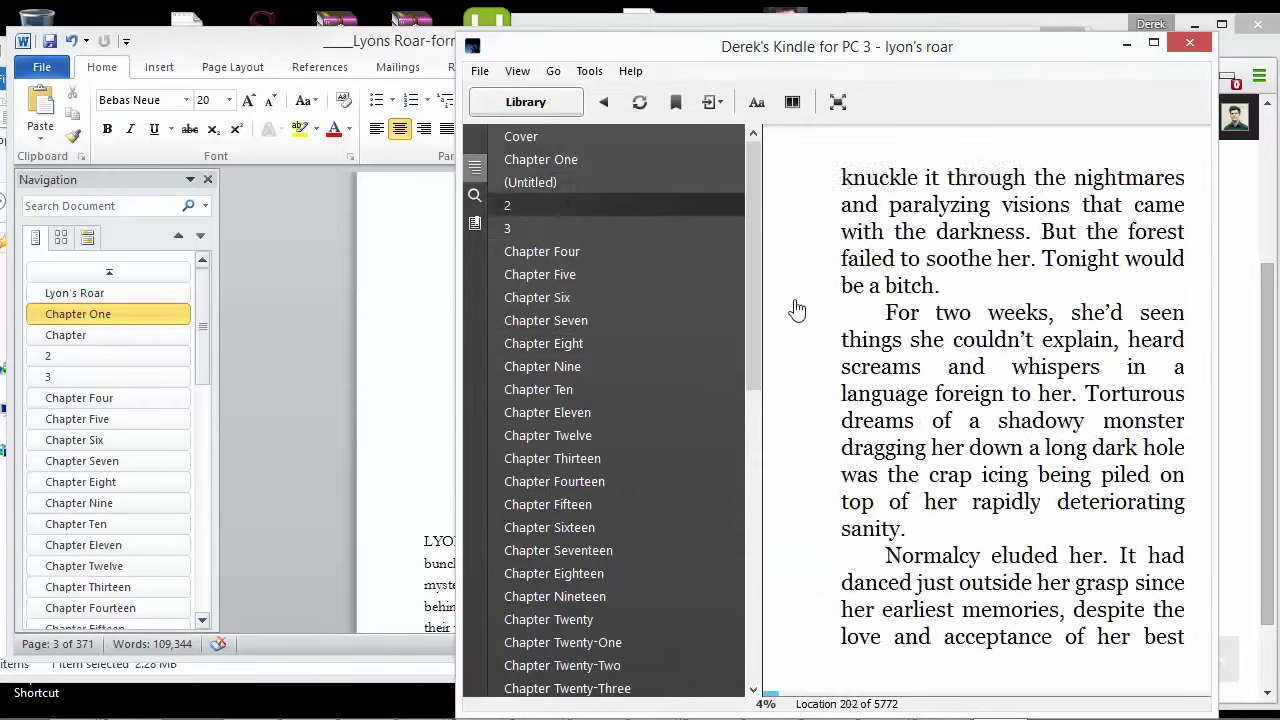
scroll(812, 318, "up", 2)
scroll(820, 322, "down", 1)
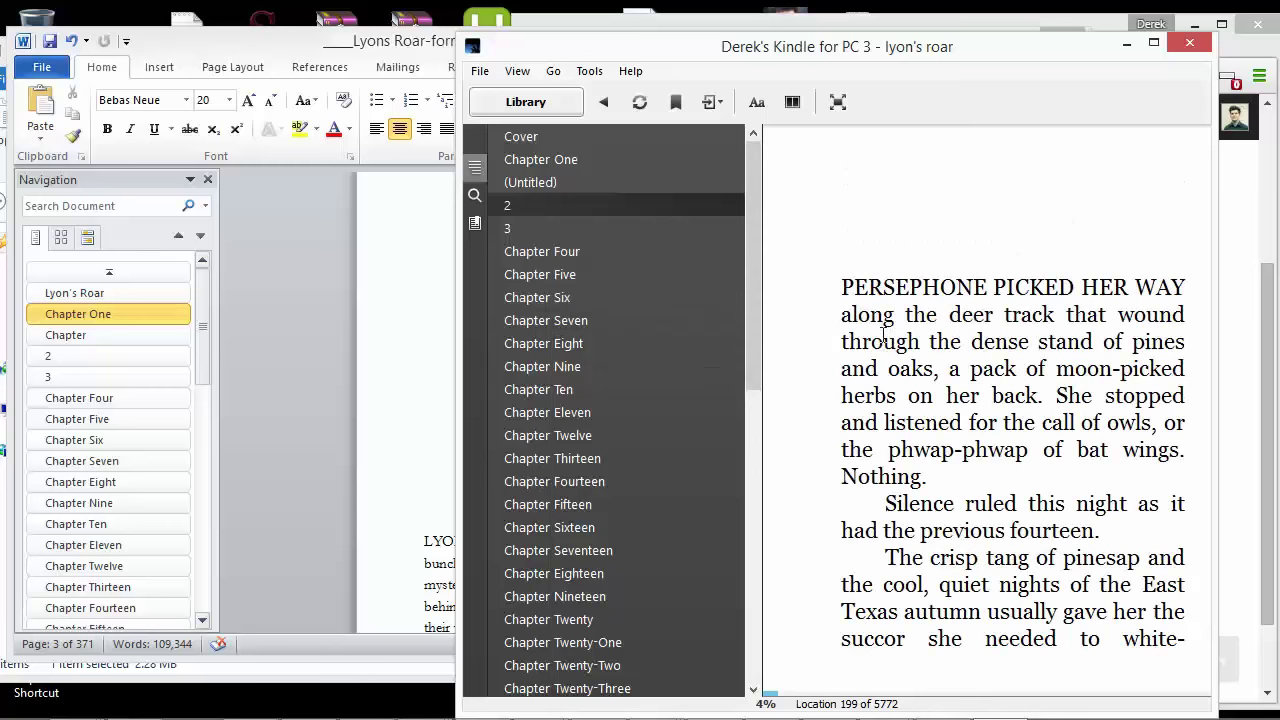
Widen the Kindle reader window, scroll the chapter, and move the window down.
left_click_drag(457, 343, 362, 340)
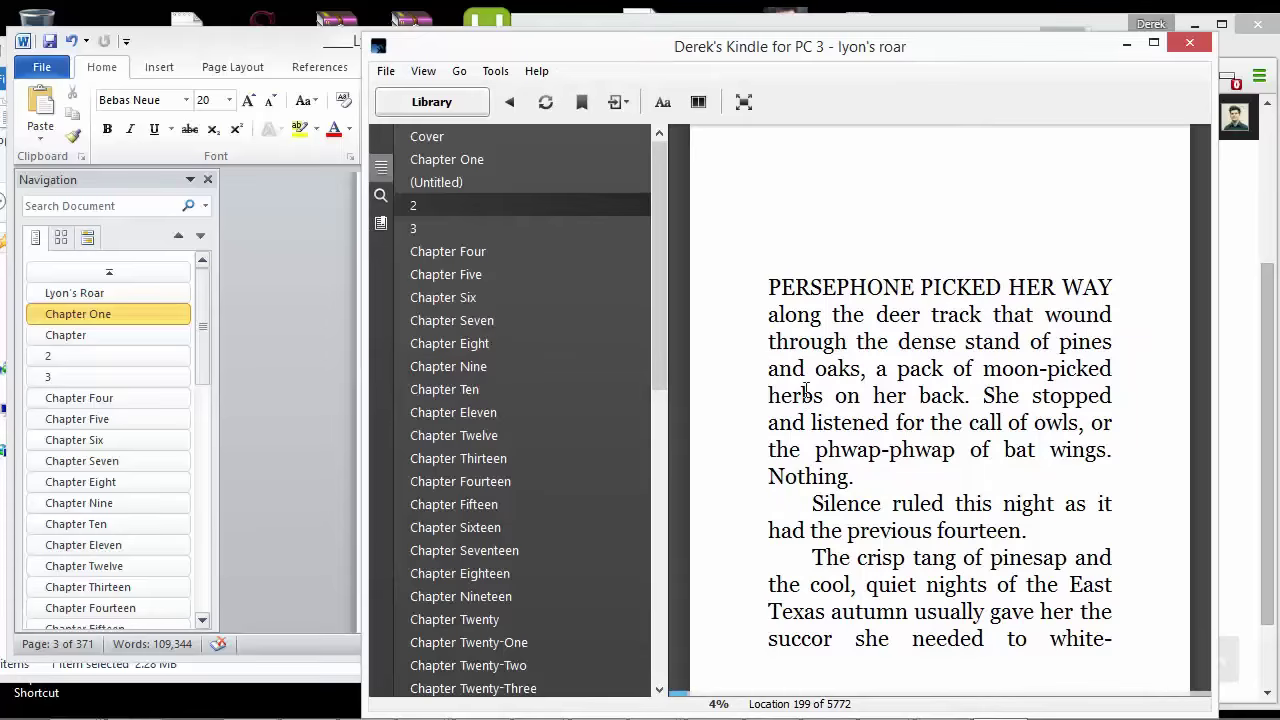
scroll(823, 389, "up", 1)
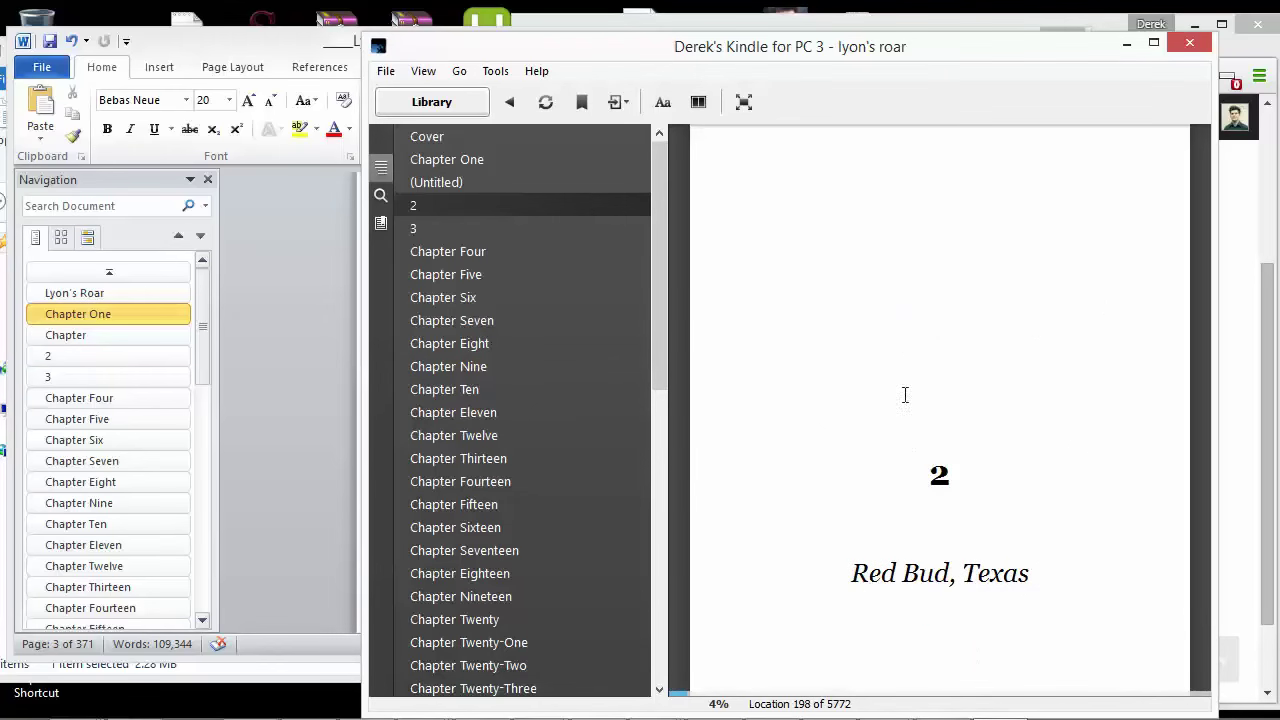
scroll(892, 566, "down", 1)
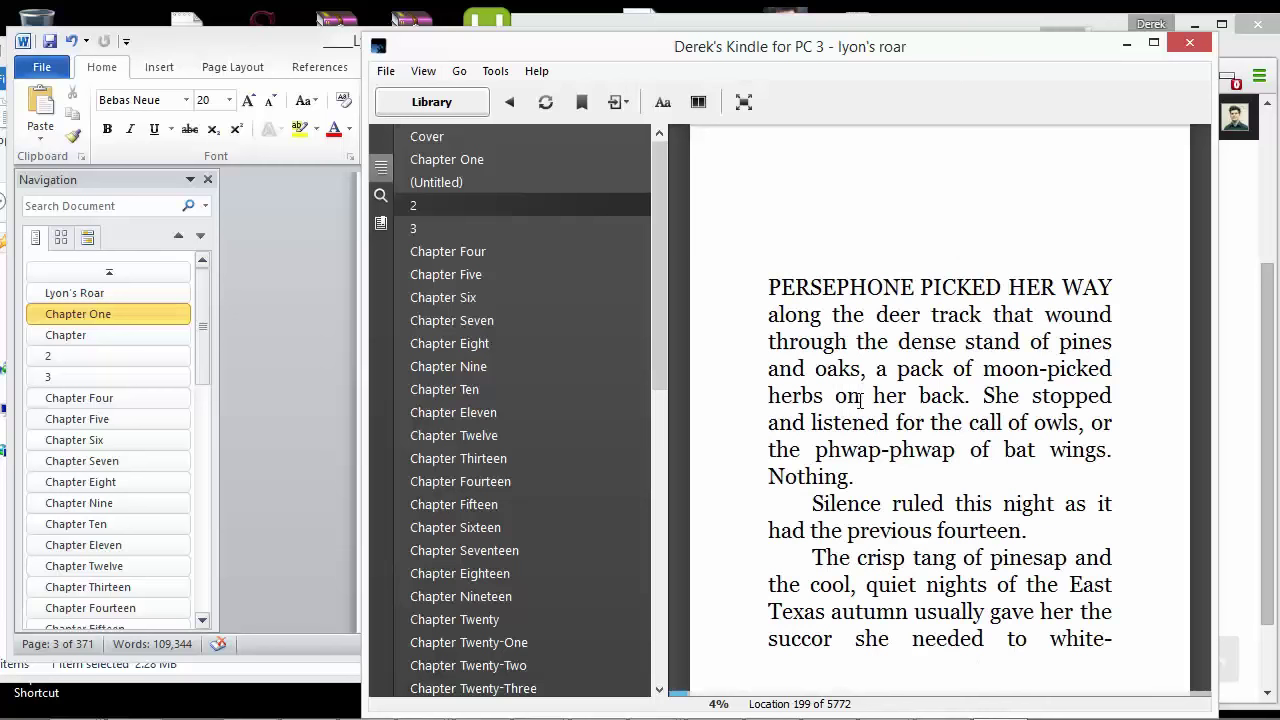
left_click_drag(808, 52, 815, 205)
Download the MOBI version from PublishXpress, then place the caret in Word's Chapter One text.
left_click(1232, 57)
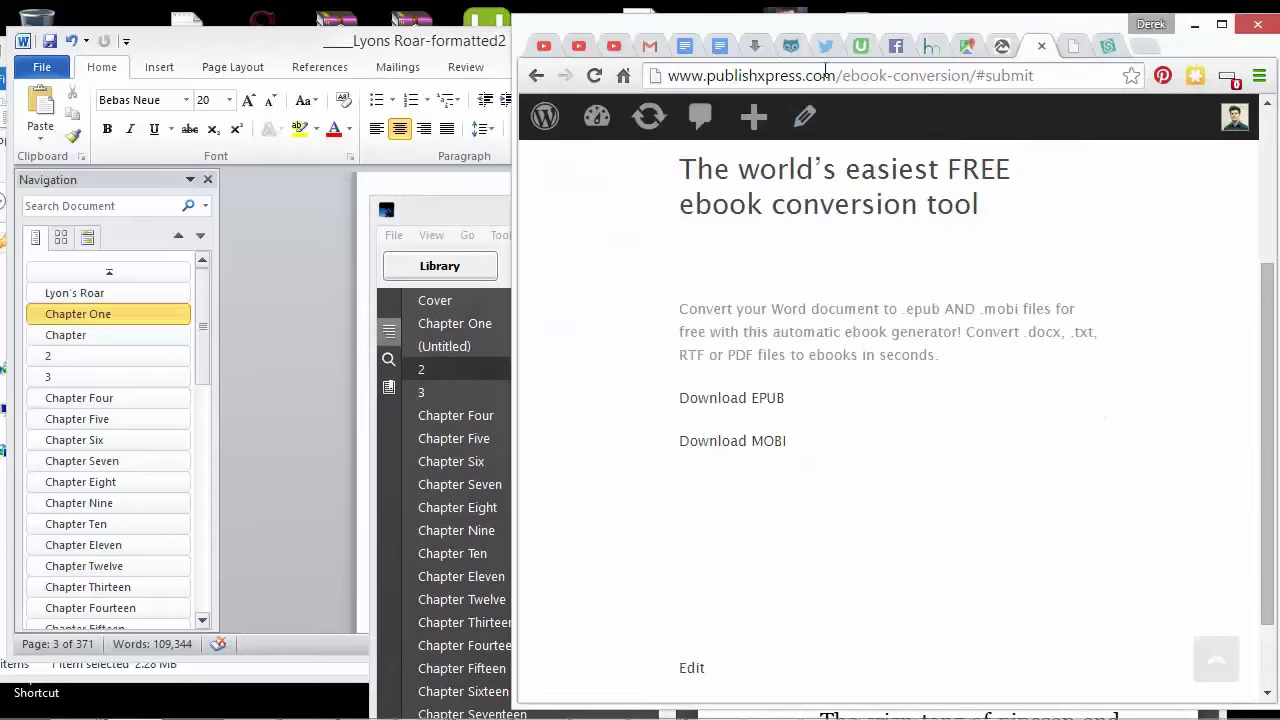
left_click(754, 452)
left_click(440, 50)
scroll(523, 418, "down", 3)
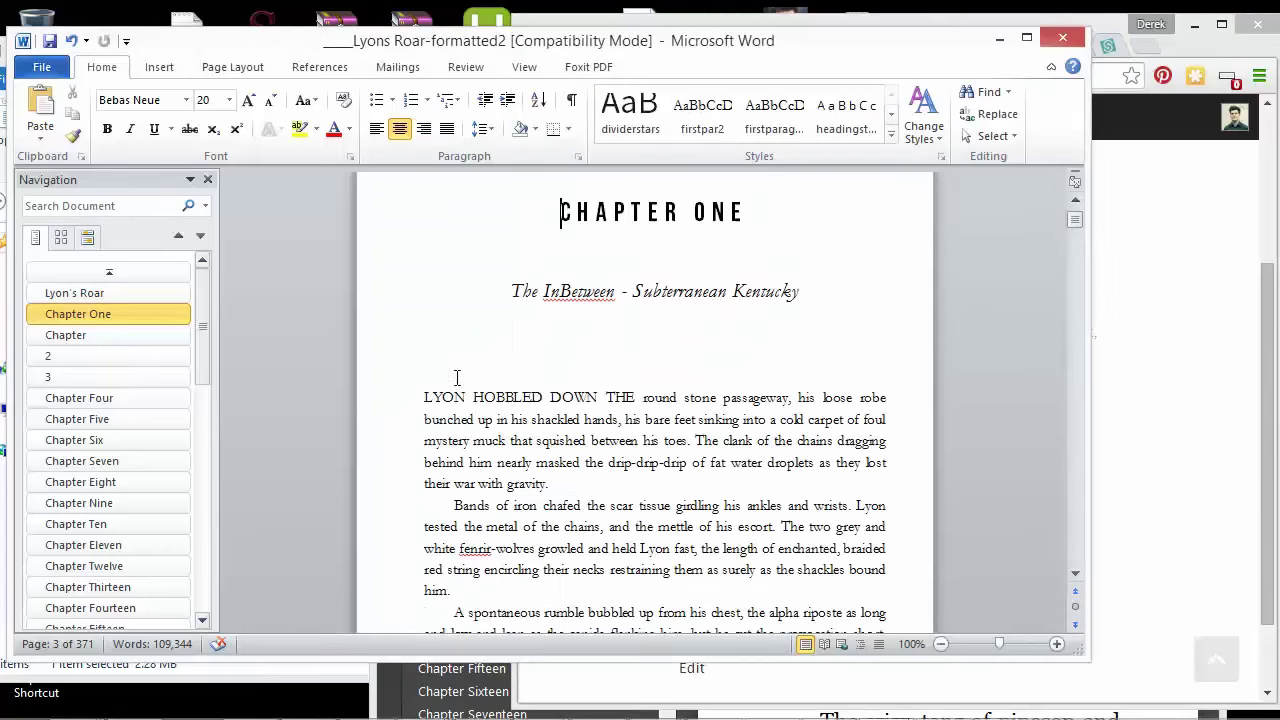
scroll(638, 424, "down", 20)
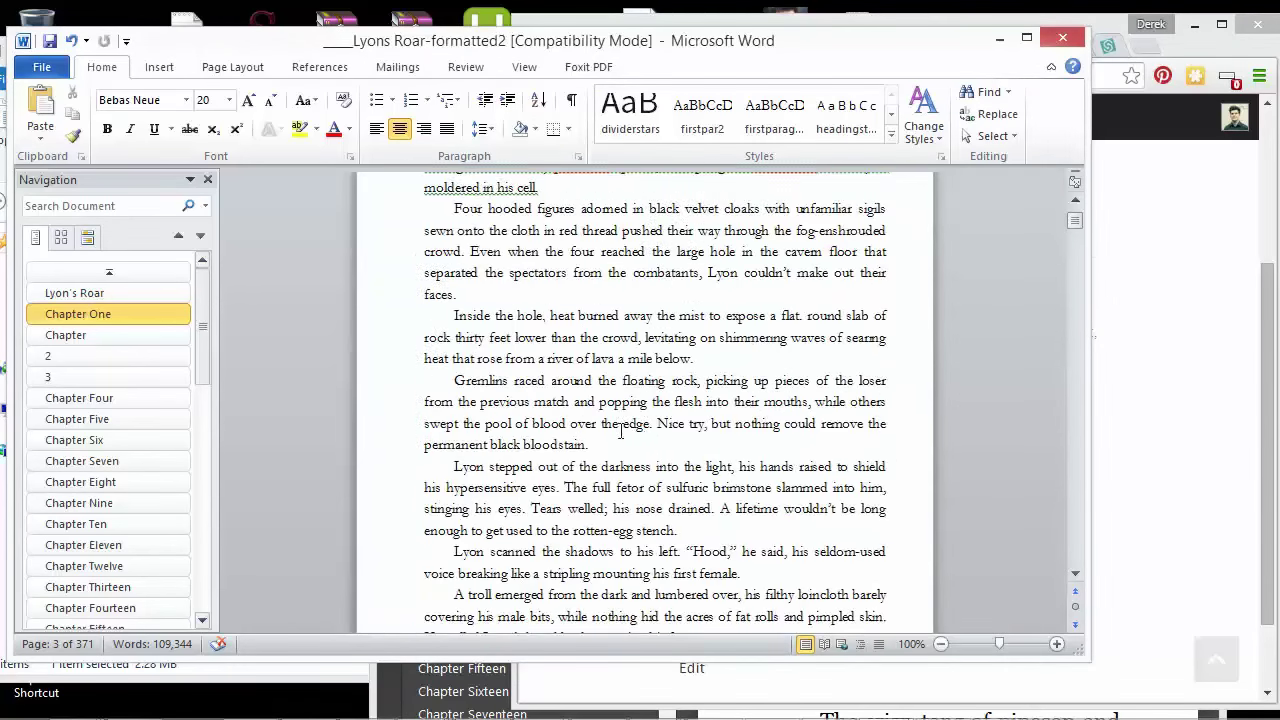
left_click(638, 424)
Return to the PublishXpress page with the Download EPUB and MOBI links.
left_click(1244, 422)
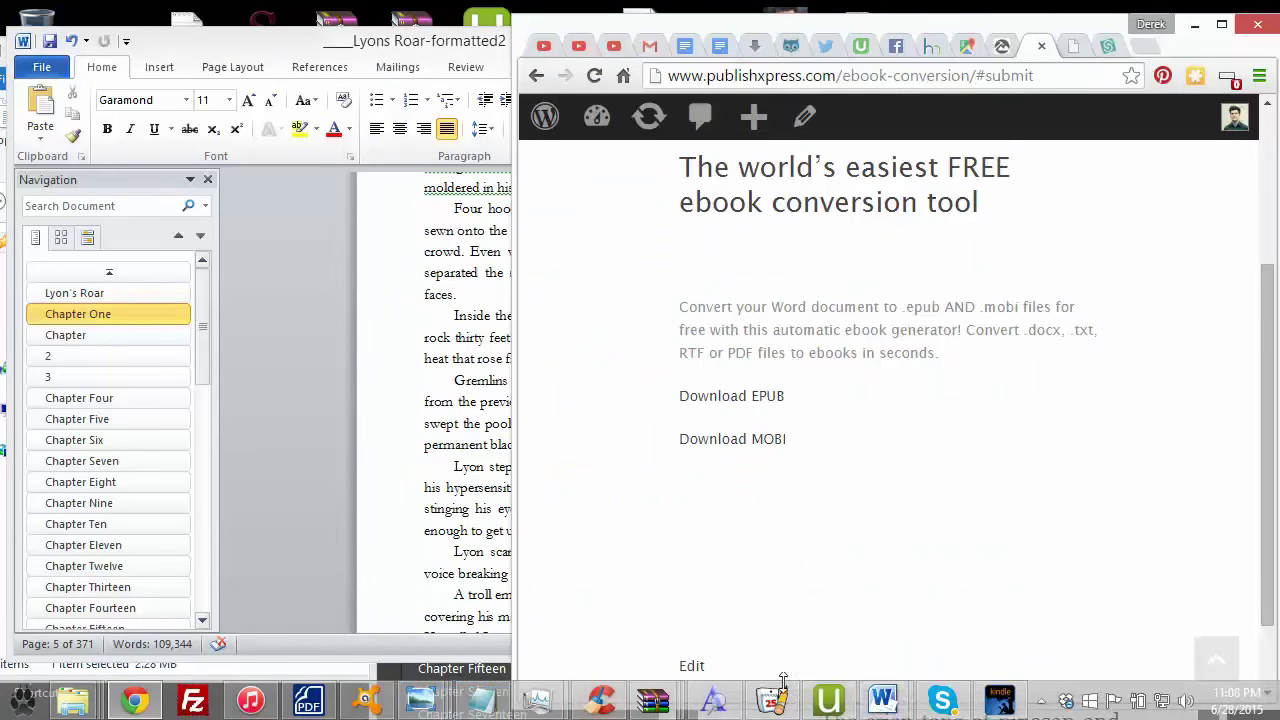
mouse_move(882, 703)
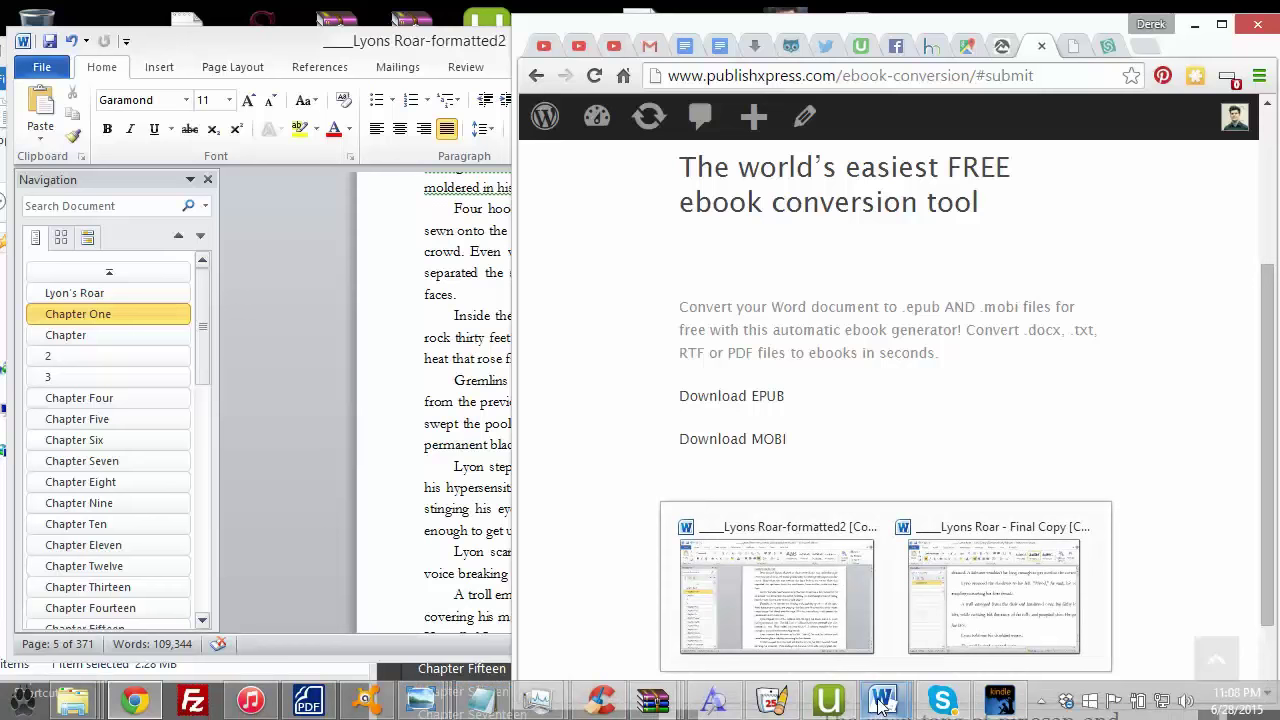
mouse_move(960, 600)
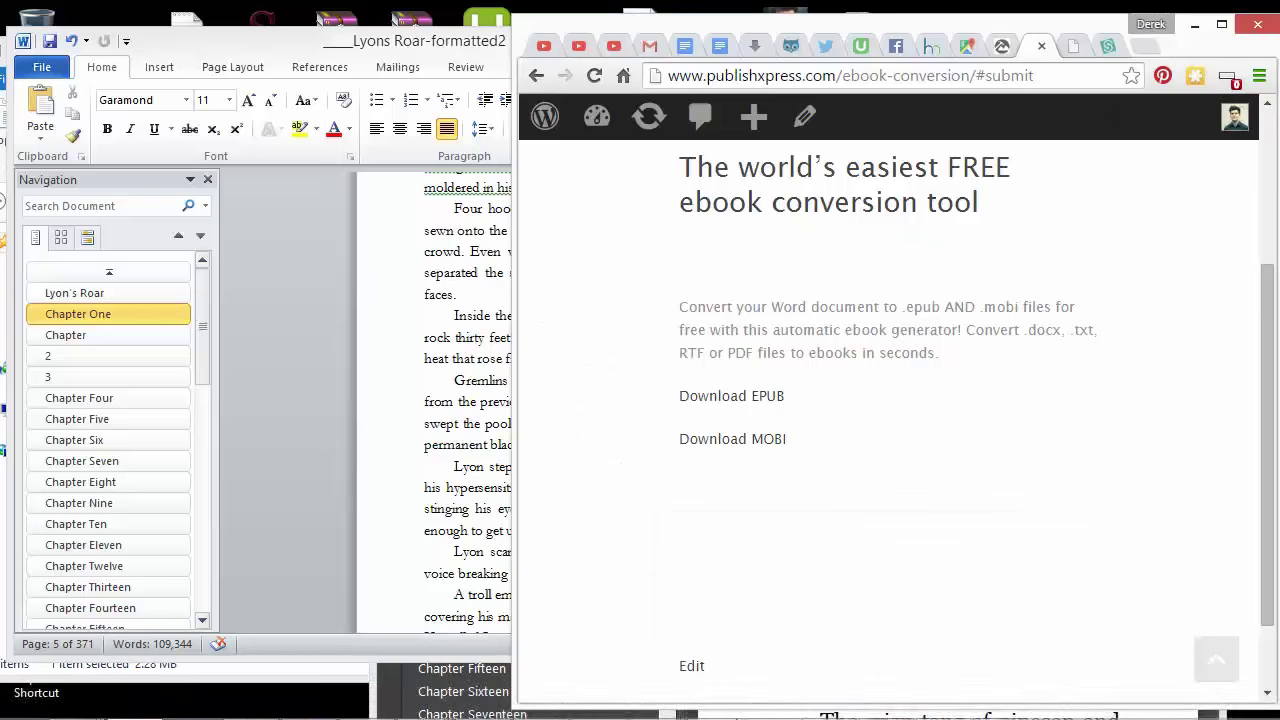
Move the Kindle reader up-left and return the browser to the main conversion page.
left_click(1003, 700)
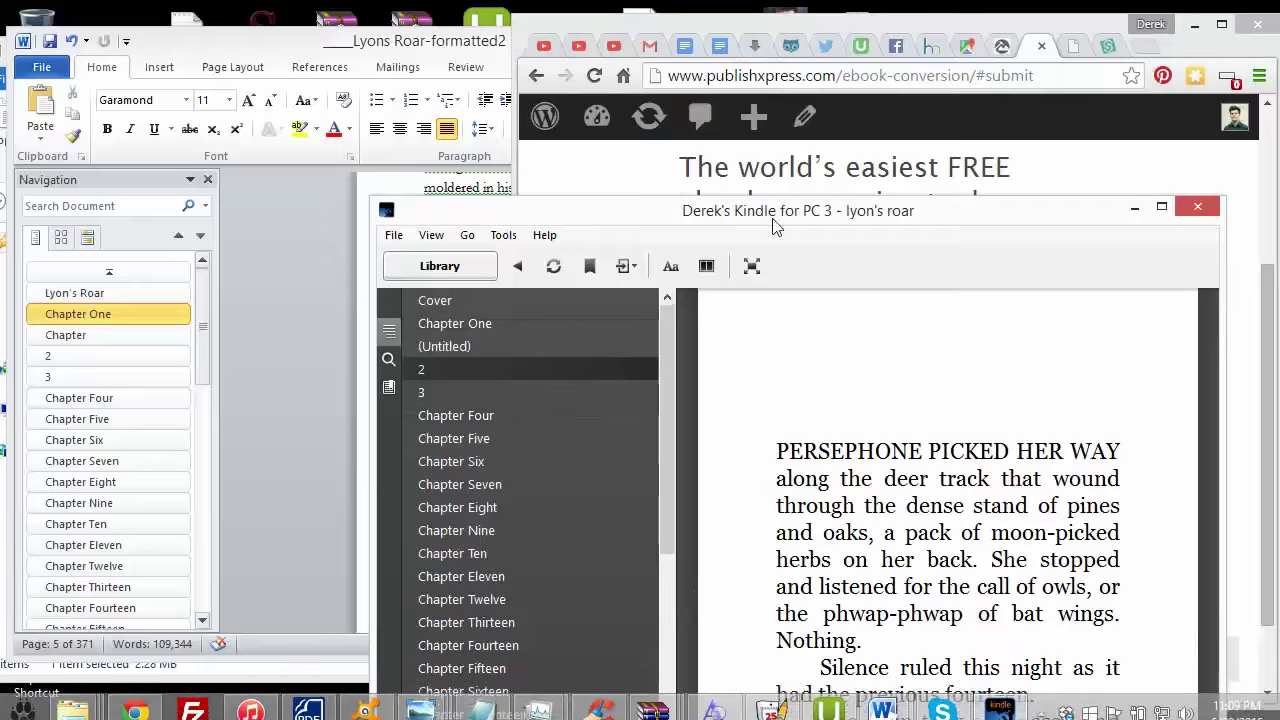
left_click_drag(780, 227, 573, 119)
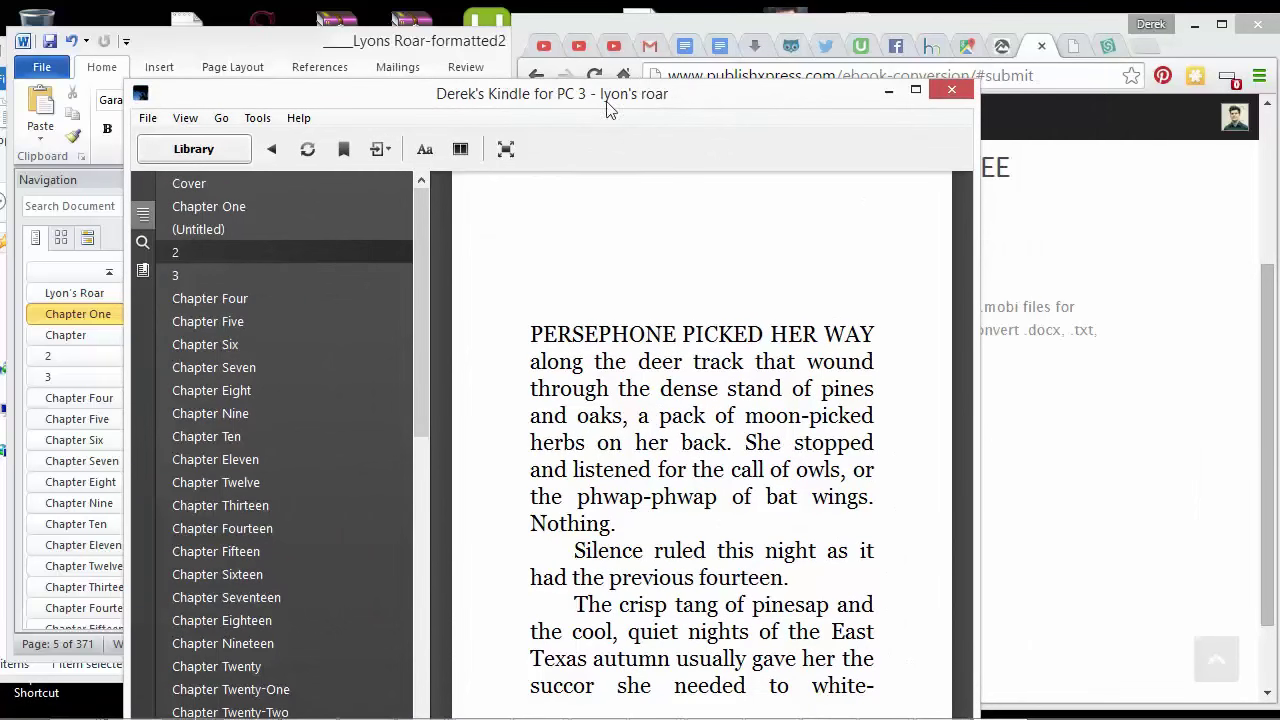
left_click(907, 40)
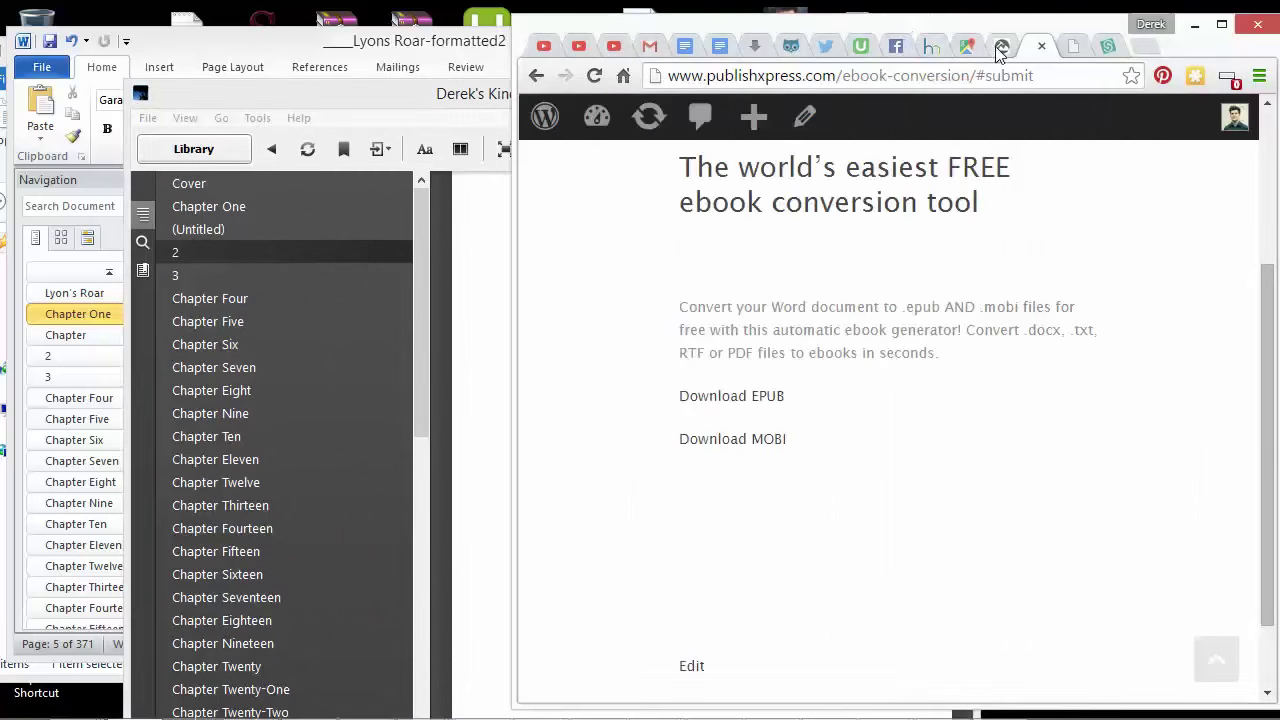
scroll(957, 214, "up", 3)
left_click(535, 77)
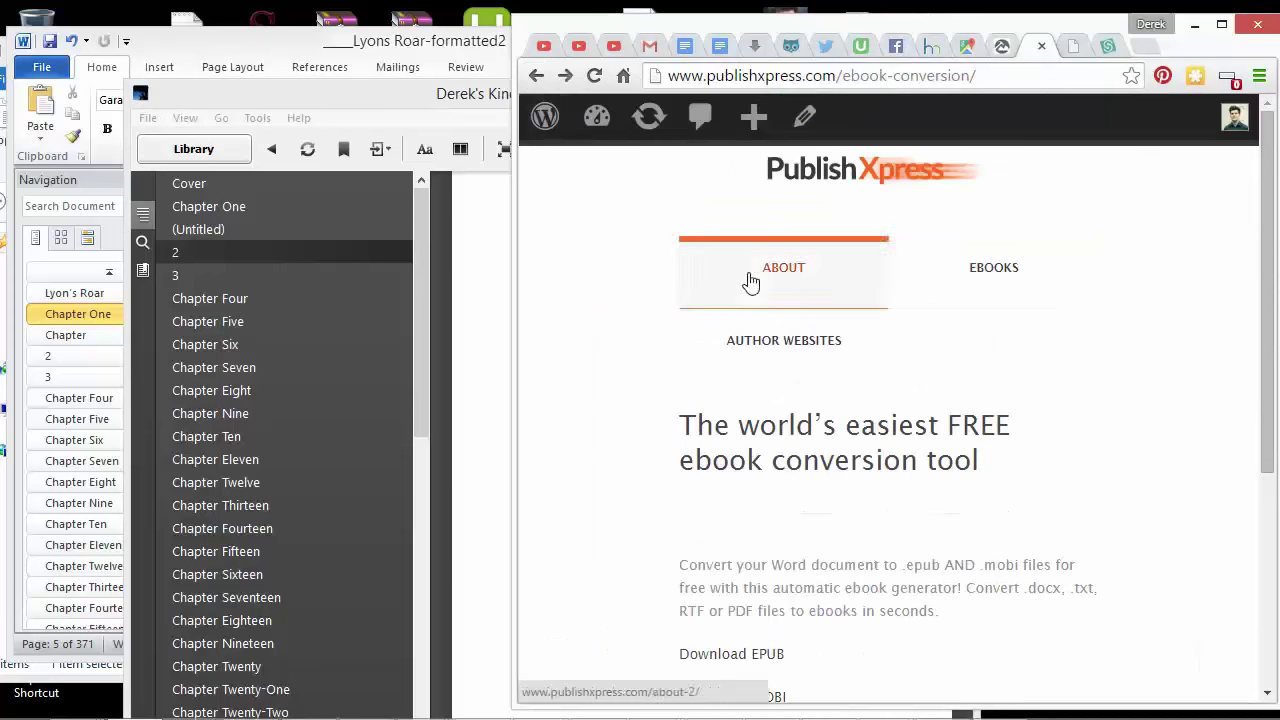
Page through the chapter 2 and 3 openings in Kindle for PC.
left_click(455, 95)
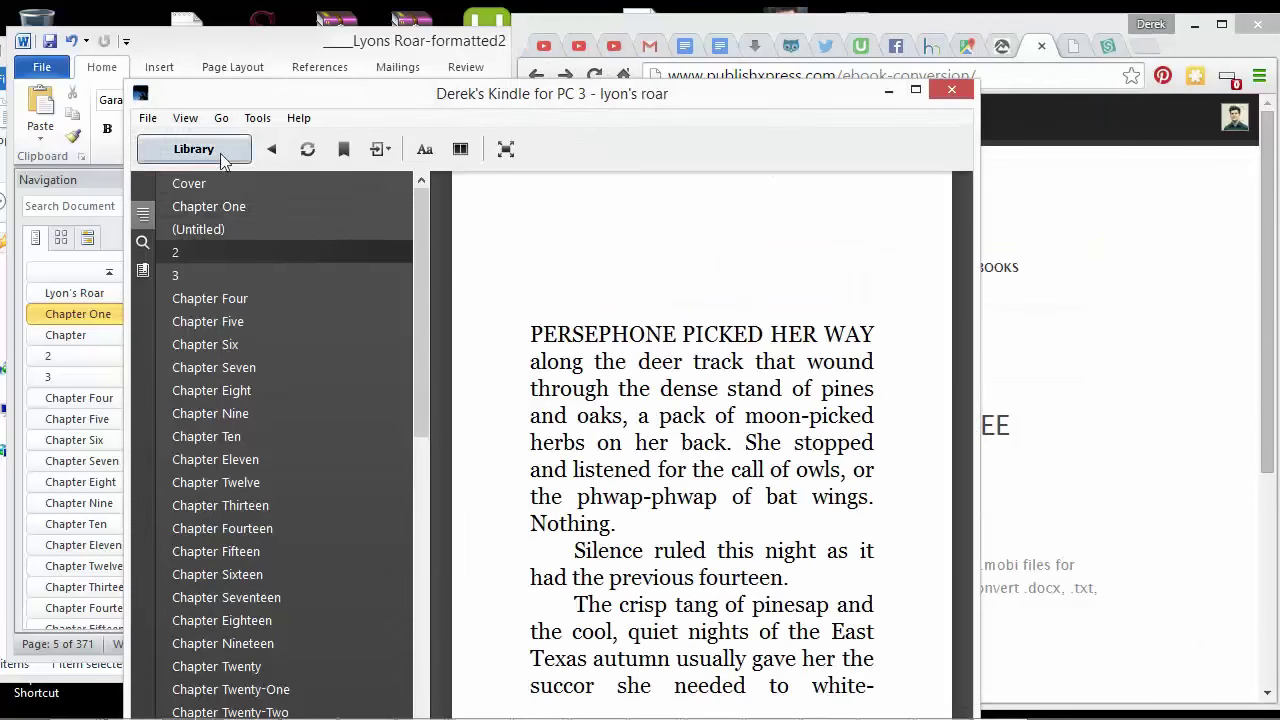
scroll(431, 306, "down", 6)
scroll(733, 396, "down", 2)
scroll(733, 396, "up", 3)
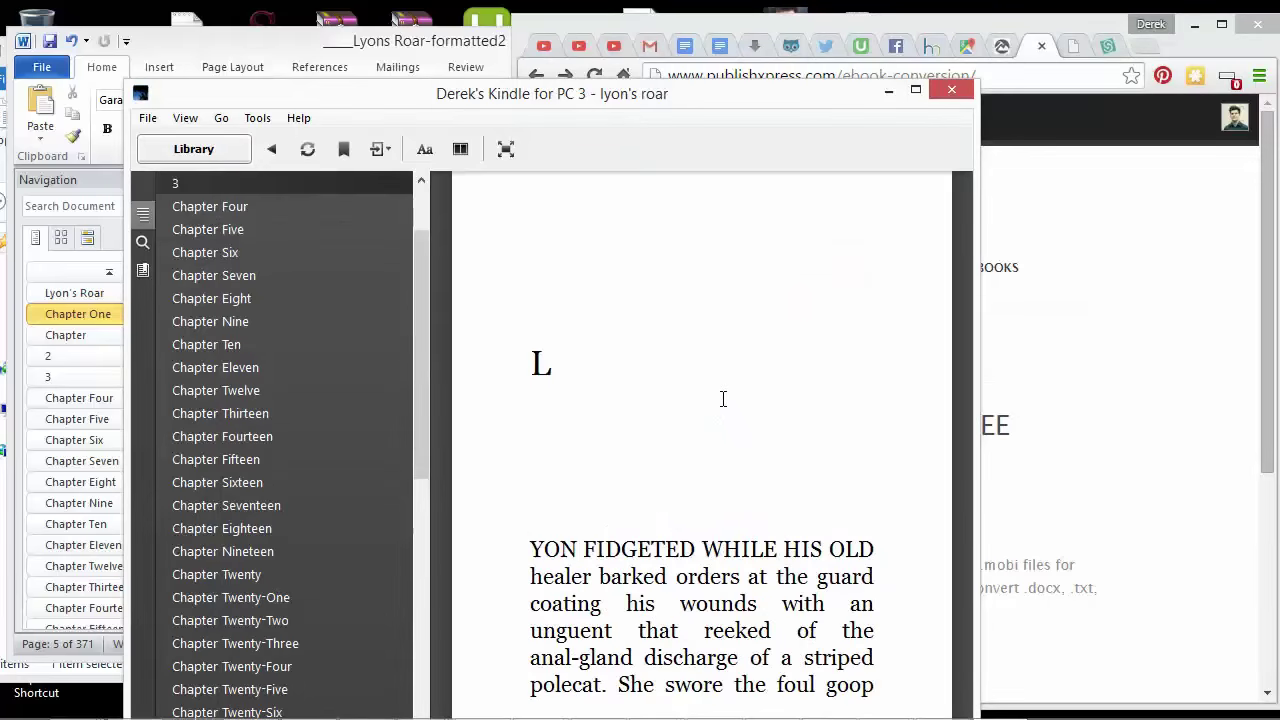
scroll(717, 400, "down", 2)
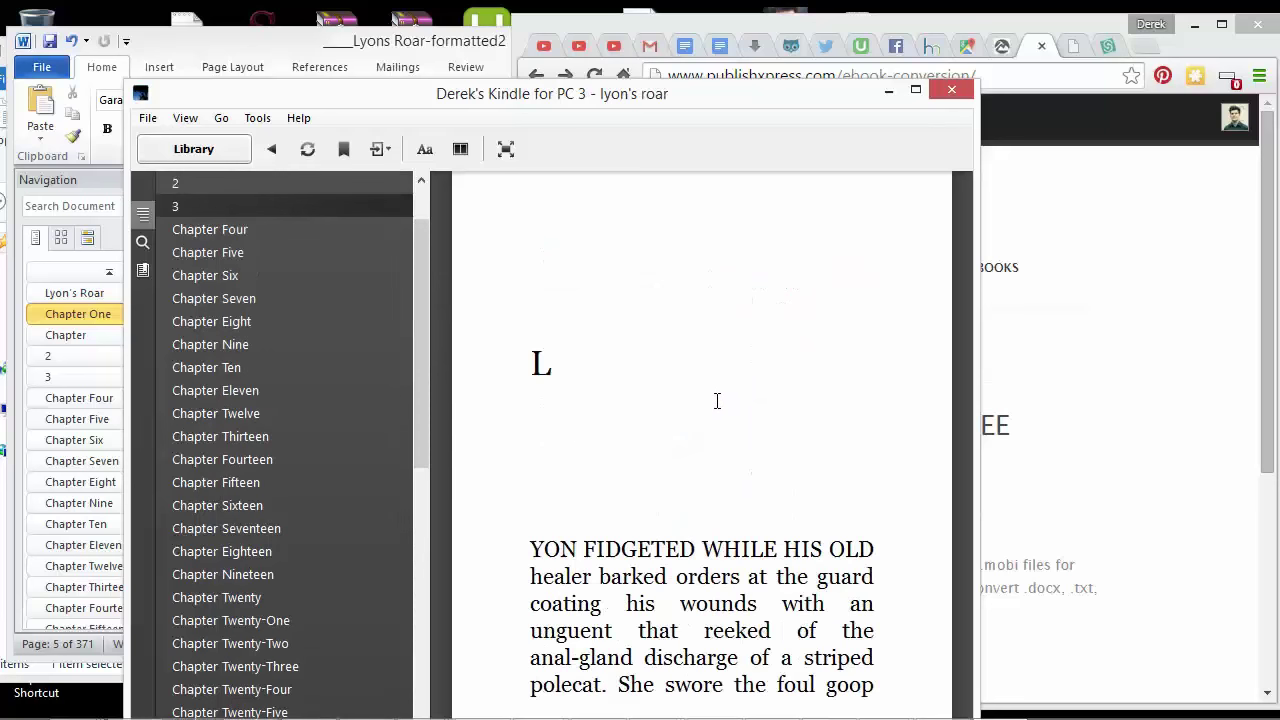
scroll(717, 400, "down", 1)
left_click_drag(423, 369, 423, 297)
scroll(628, 410, "up", 4)
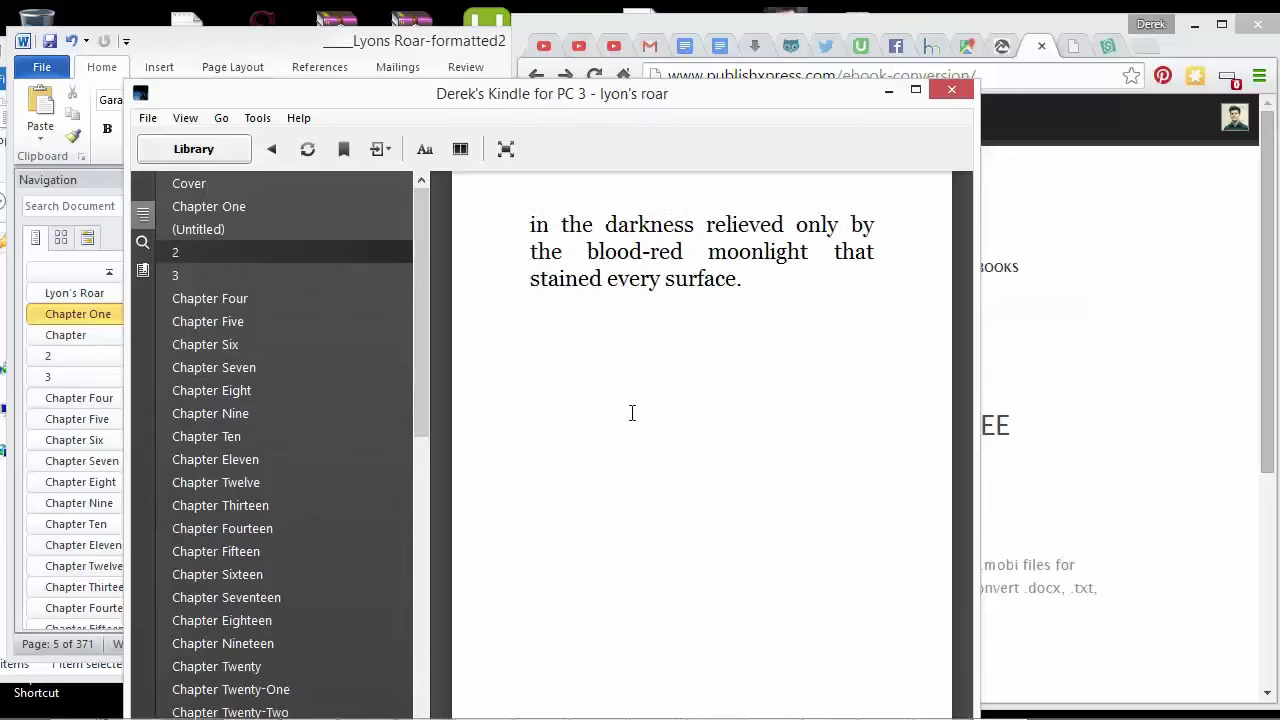
scroll(633, 403, "up", 4)
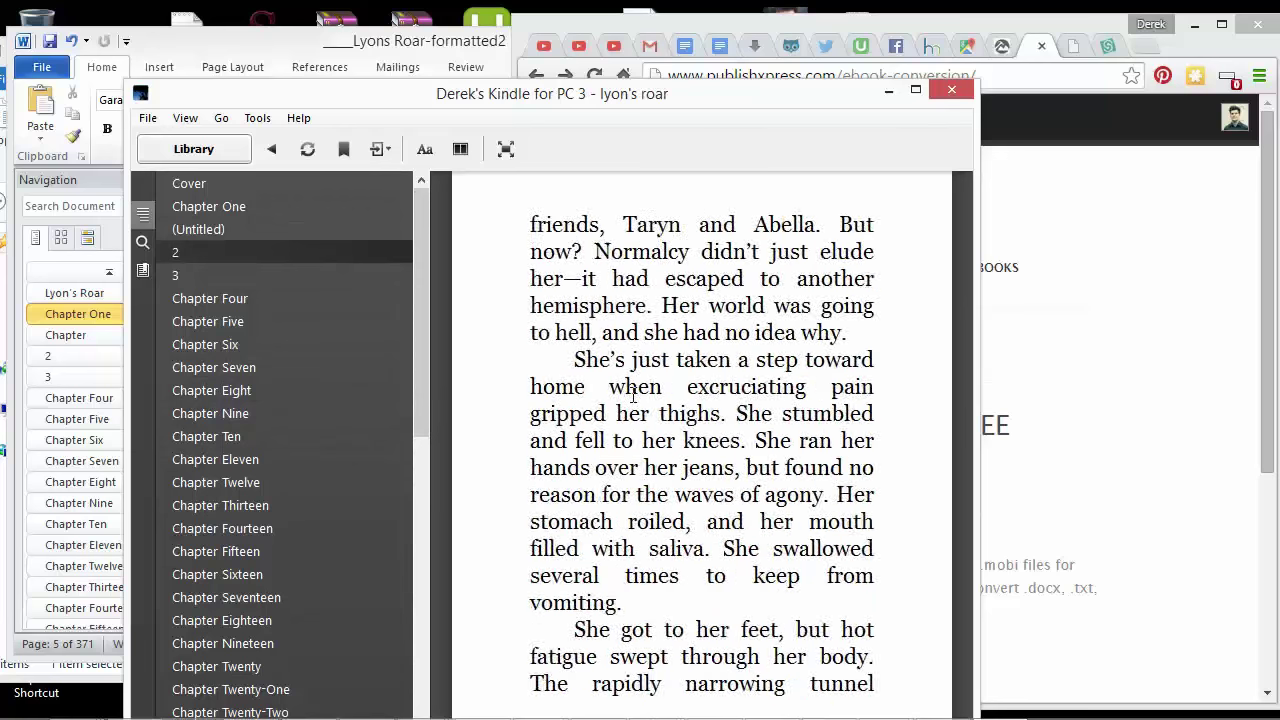
scroll(660, 400, "up", 1)
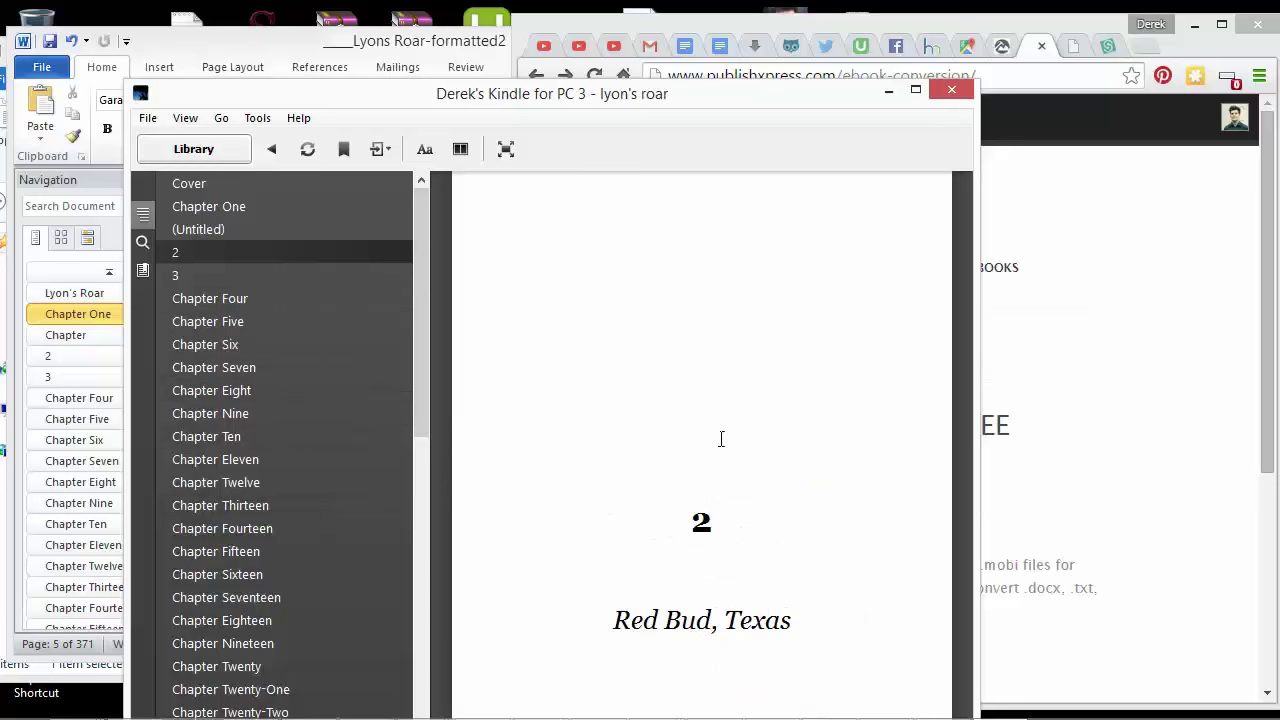
scroll(721, 439, "down", 1)
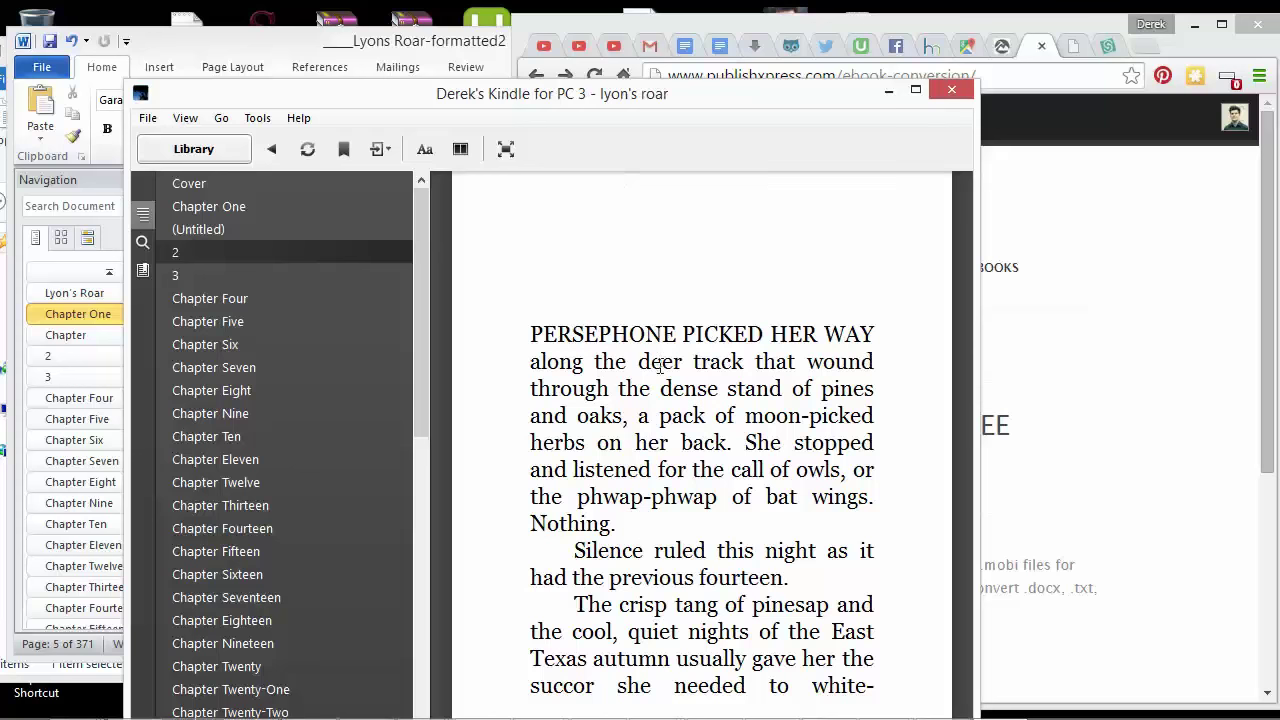
scroll(660, 372, "down", 1)
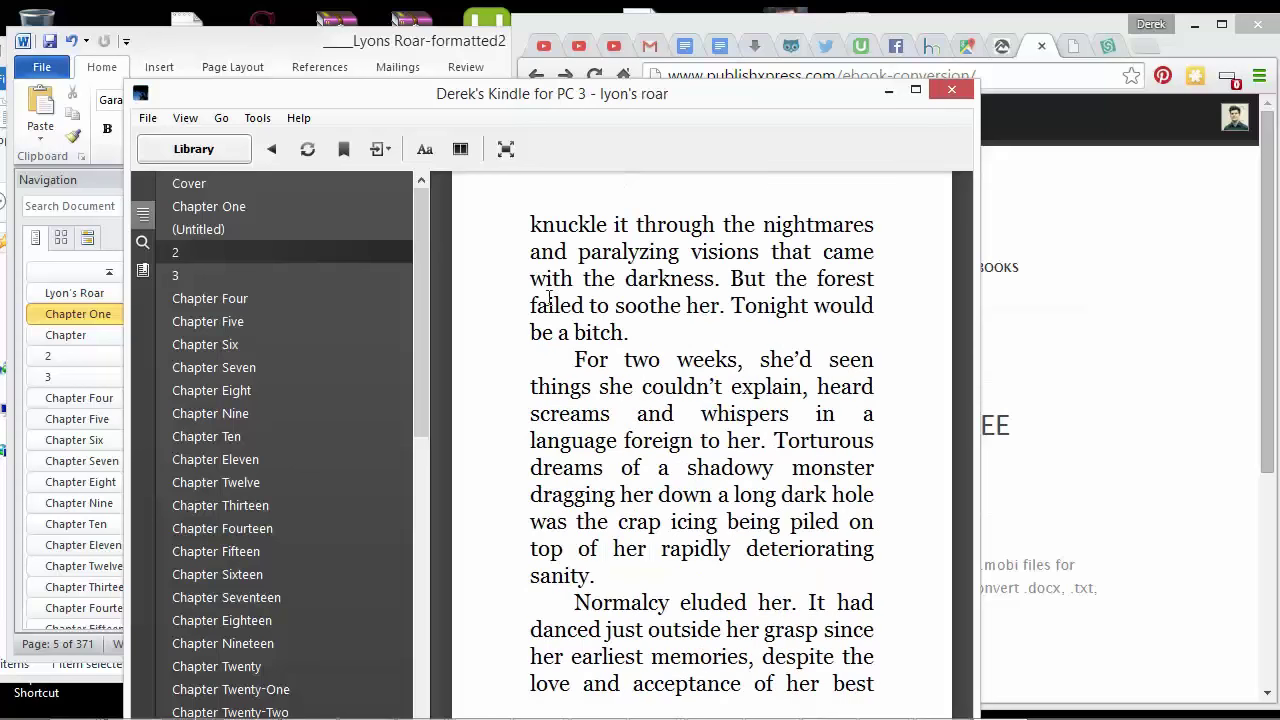
Move the Word window down-right and bring up the ebooks folder with the converted files.
left_click(298, 48)
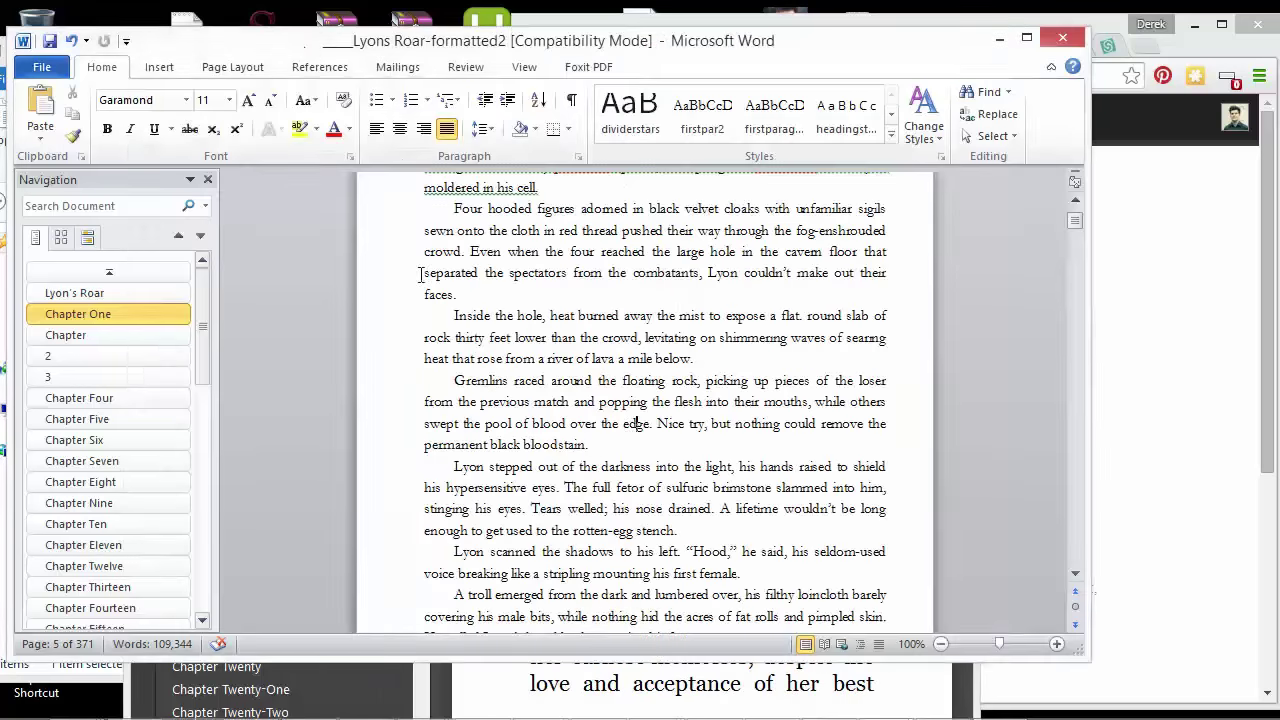
left_click_drag(300, 40, 945, 360)
left_click(243, 150)
left_click(247, 45)
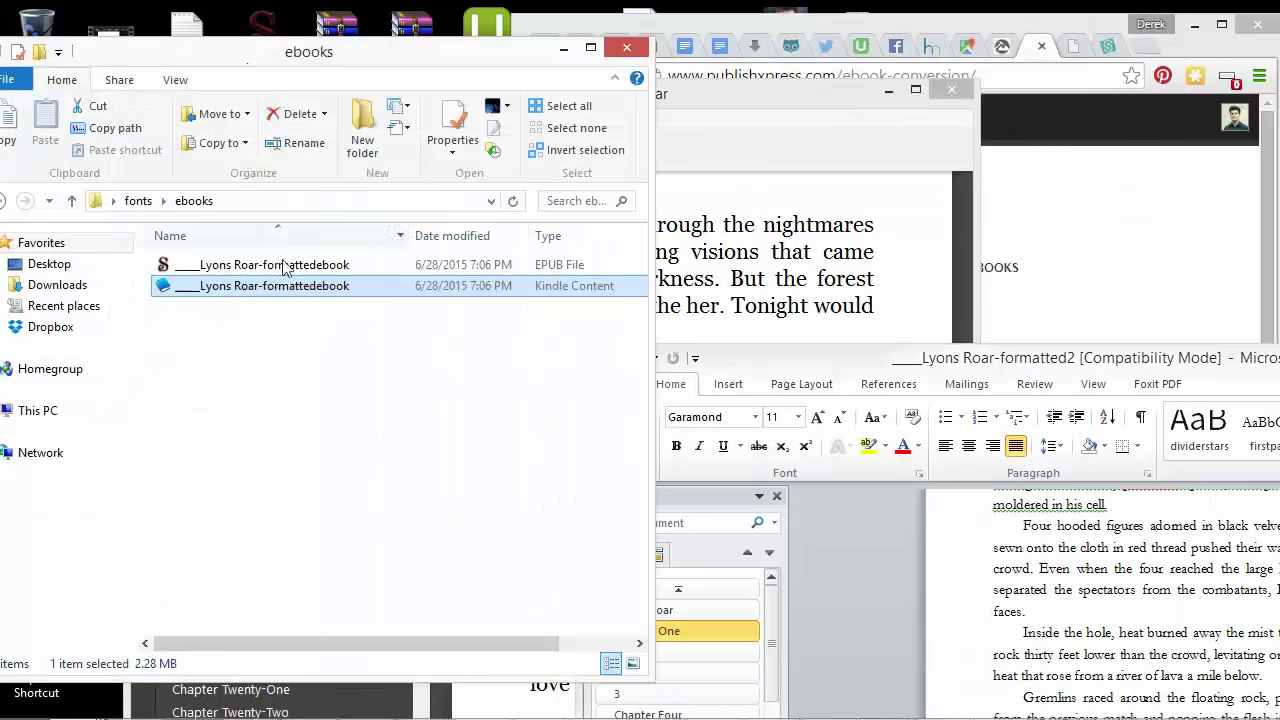
Launch Kindle Previewer by searching 'kin' and load the Lyon's Roar Kindle Content file.
left_click(12, 708)
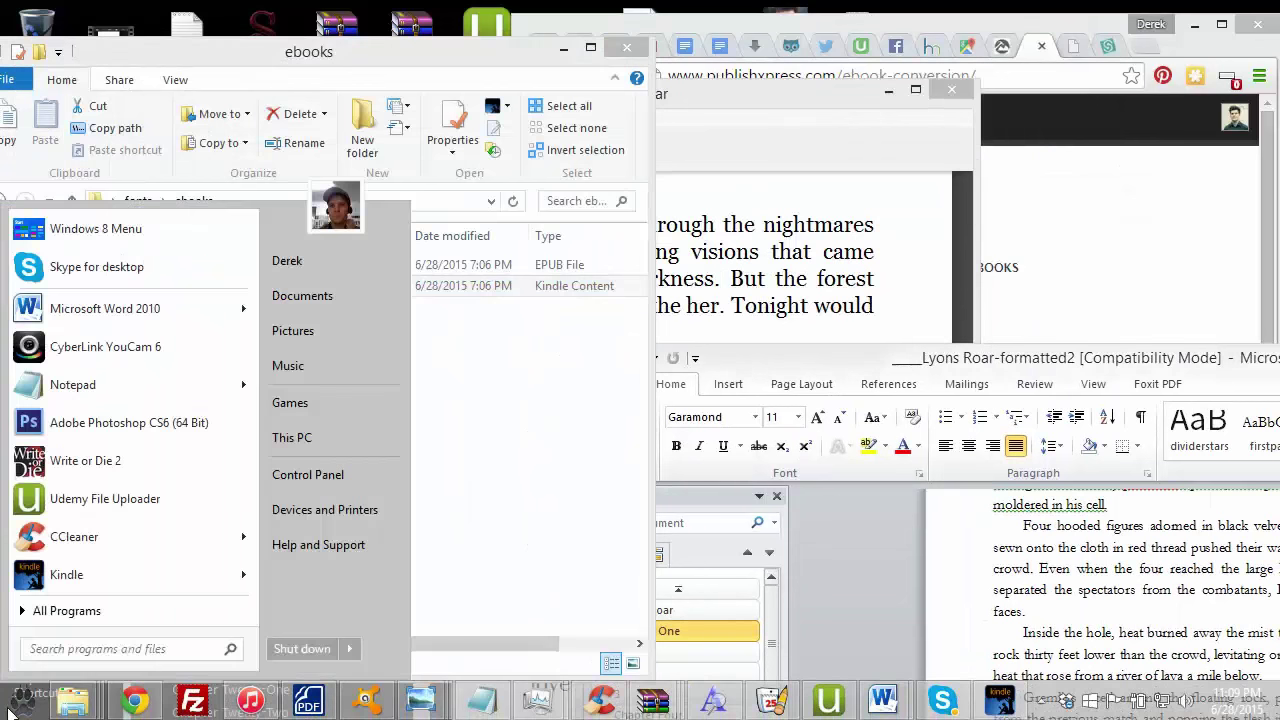
type("kindle p")
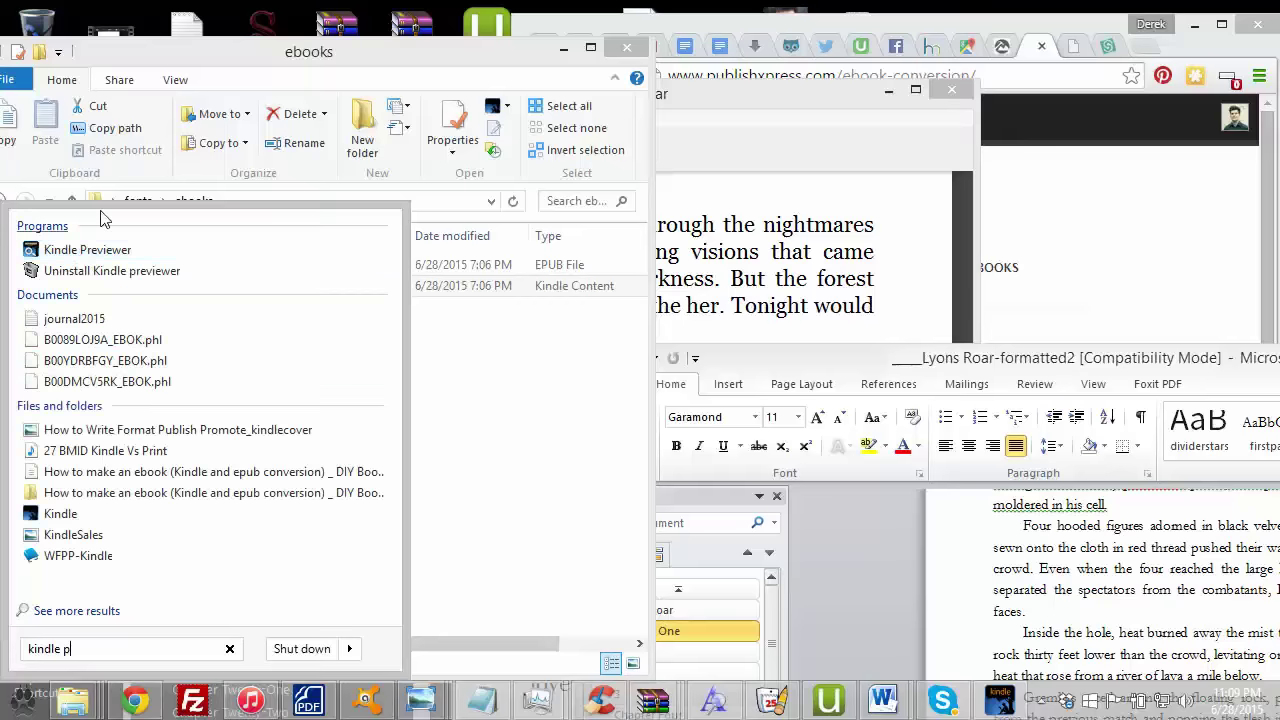
left_click(90, 257)
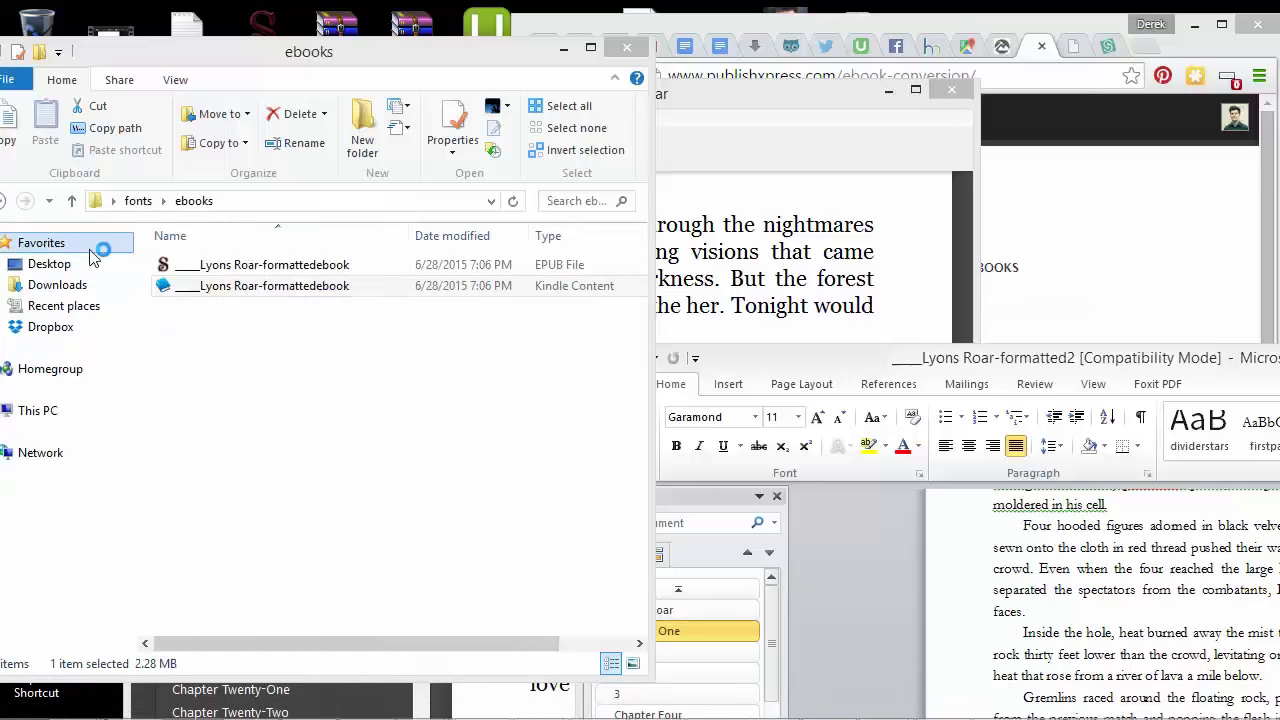
left_click(194, 286)
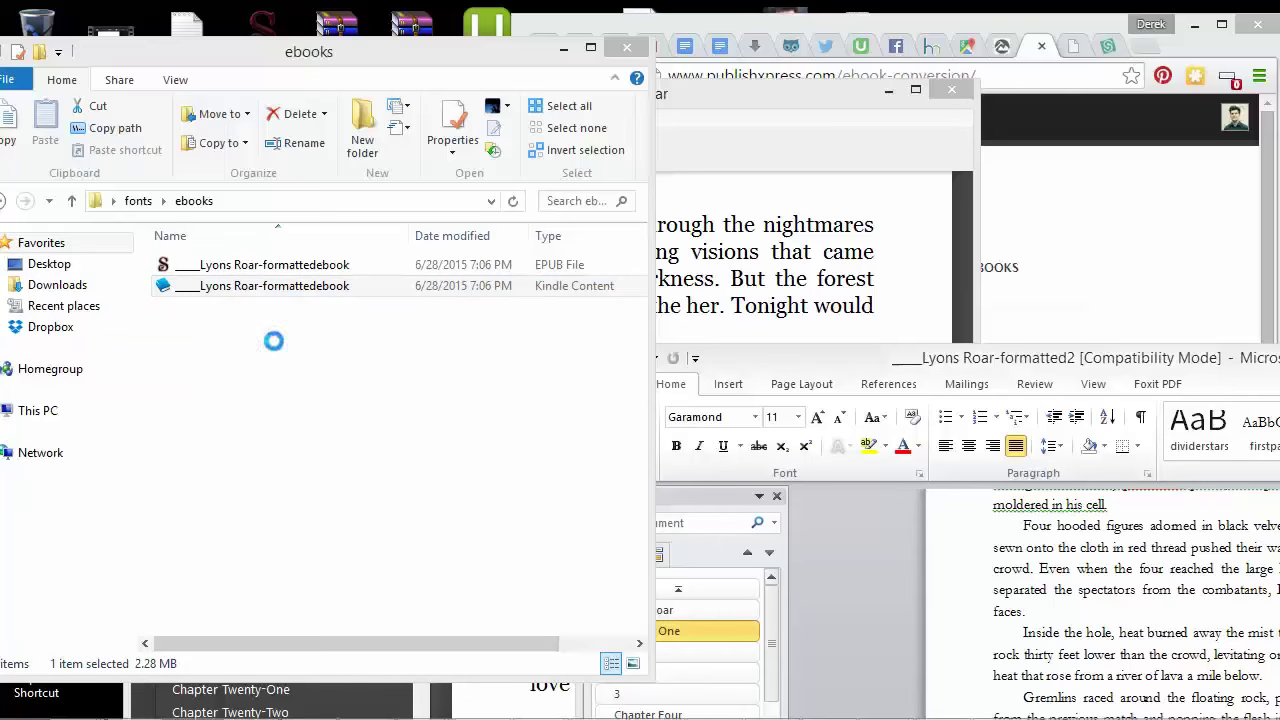
left_click_drag(300, 18, 675, 56)
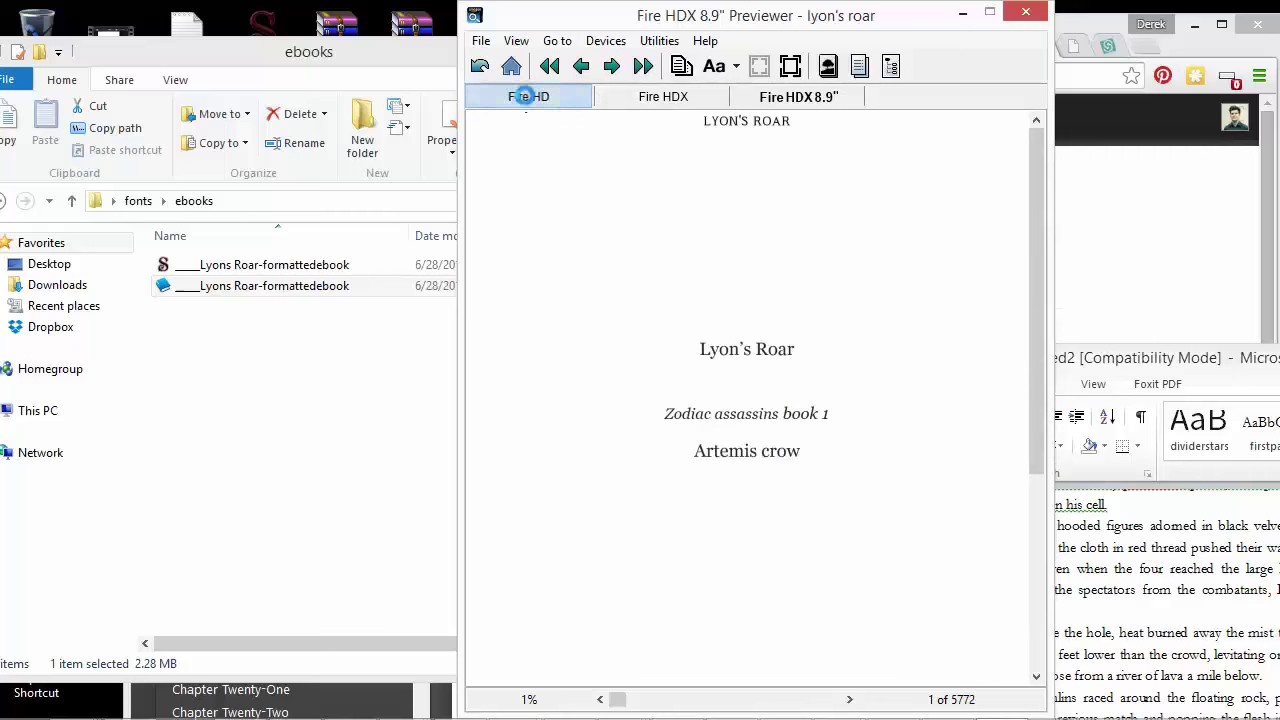
Switch the preview to Fire HD and page past the title page through Chapter One.
left_click(527, 99)
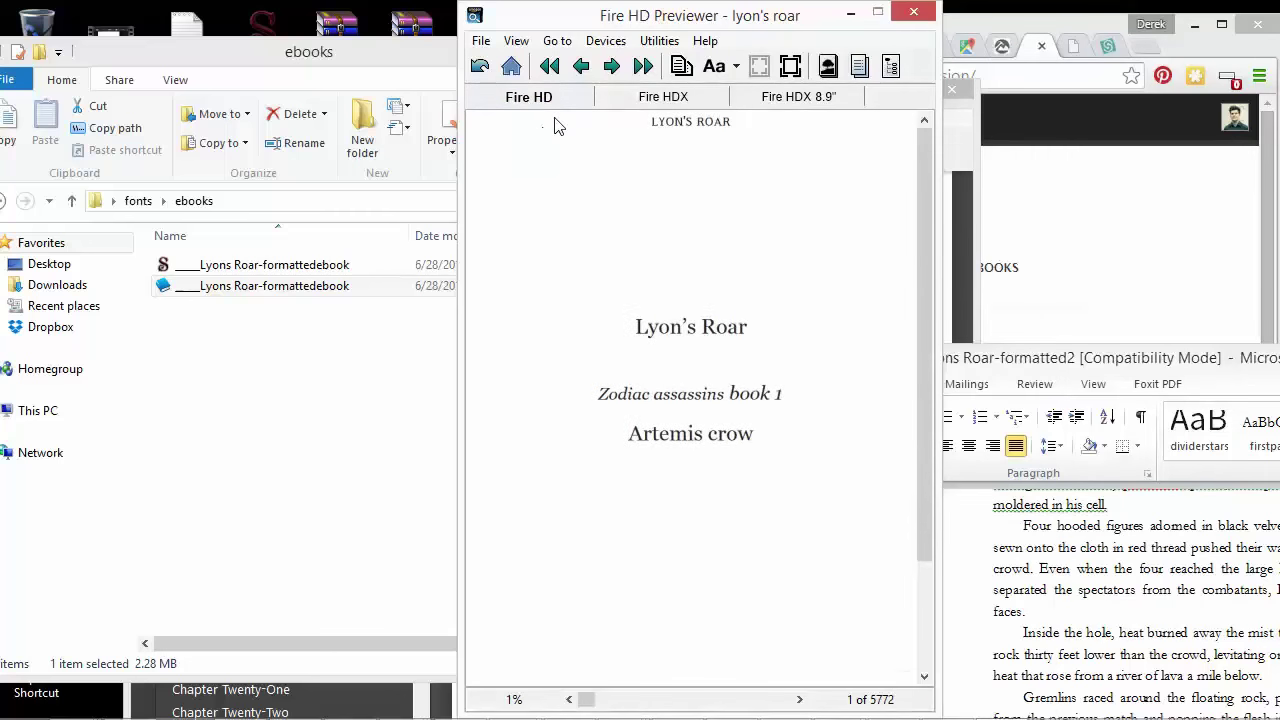
scroll(706, 217, "down", 3)
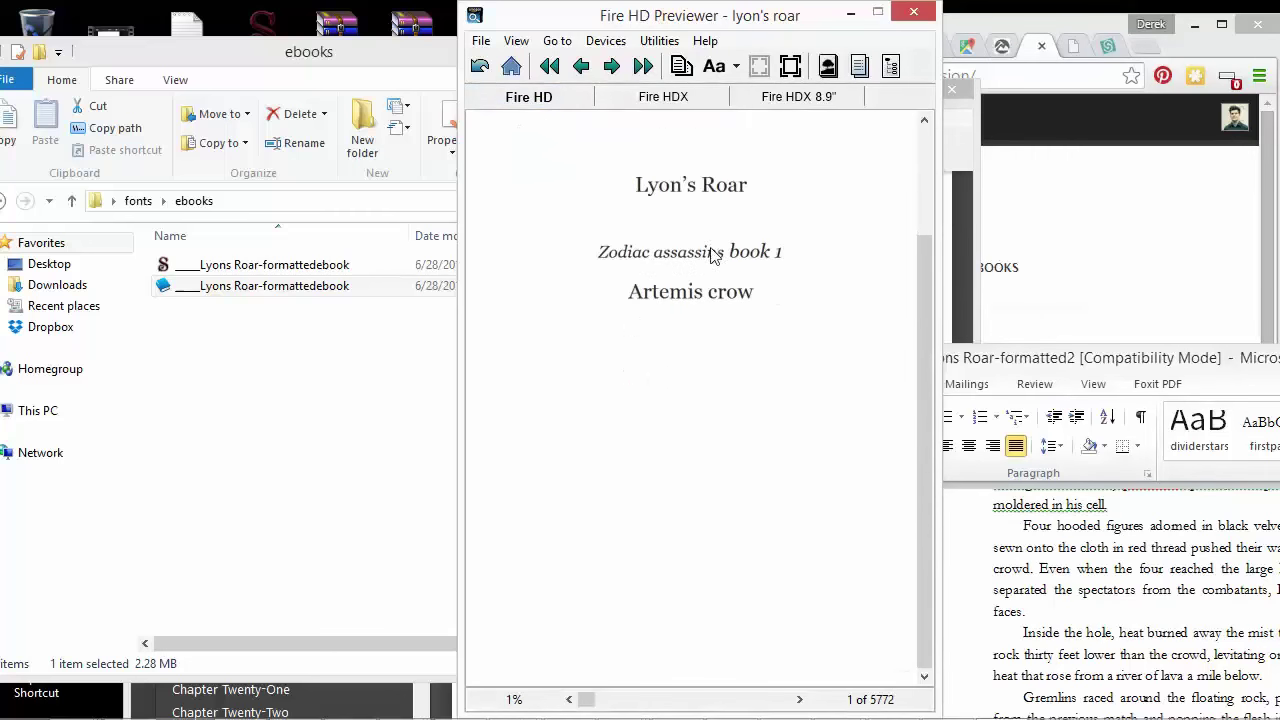
left_click(611, 67)
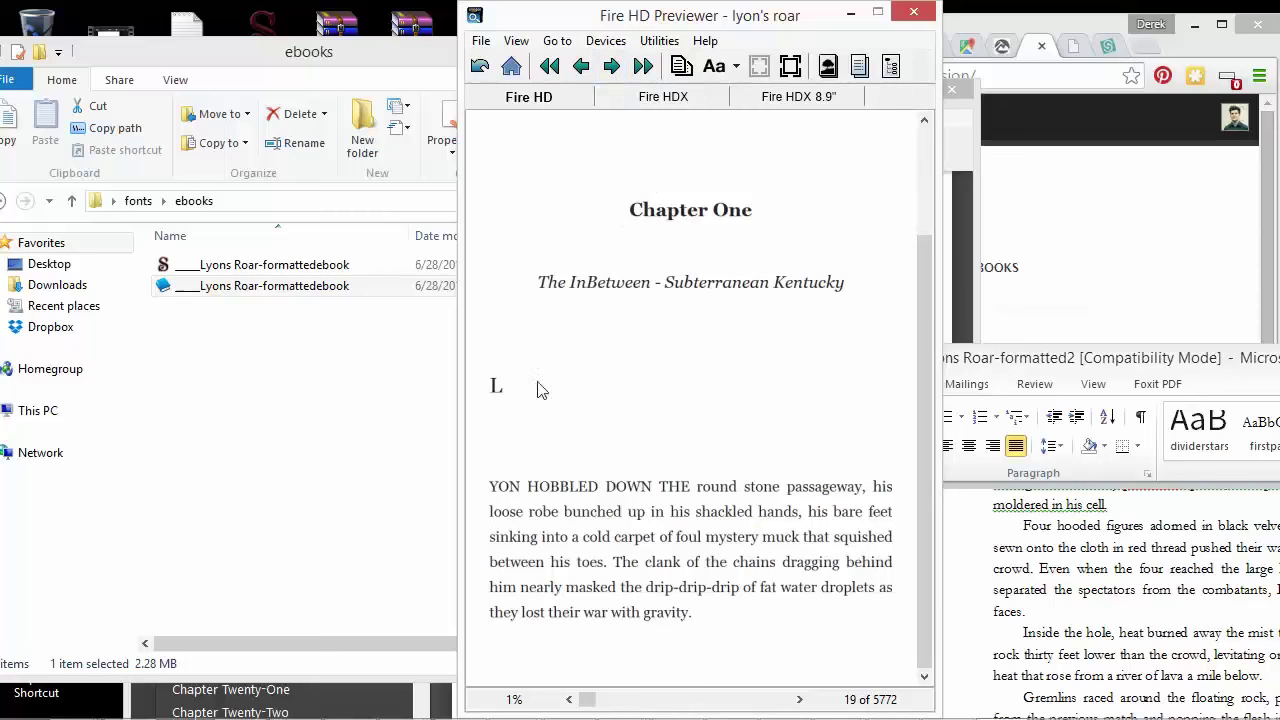
left_click(610, 66)
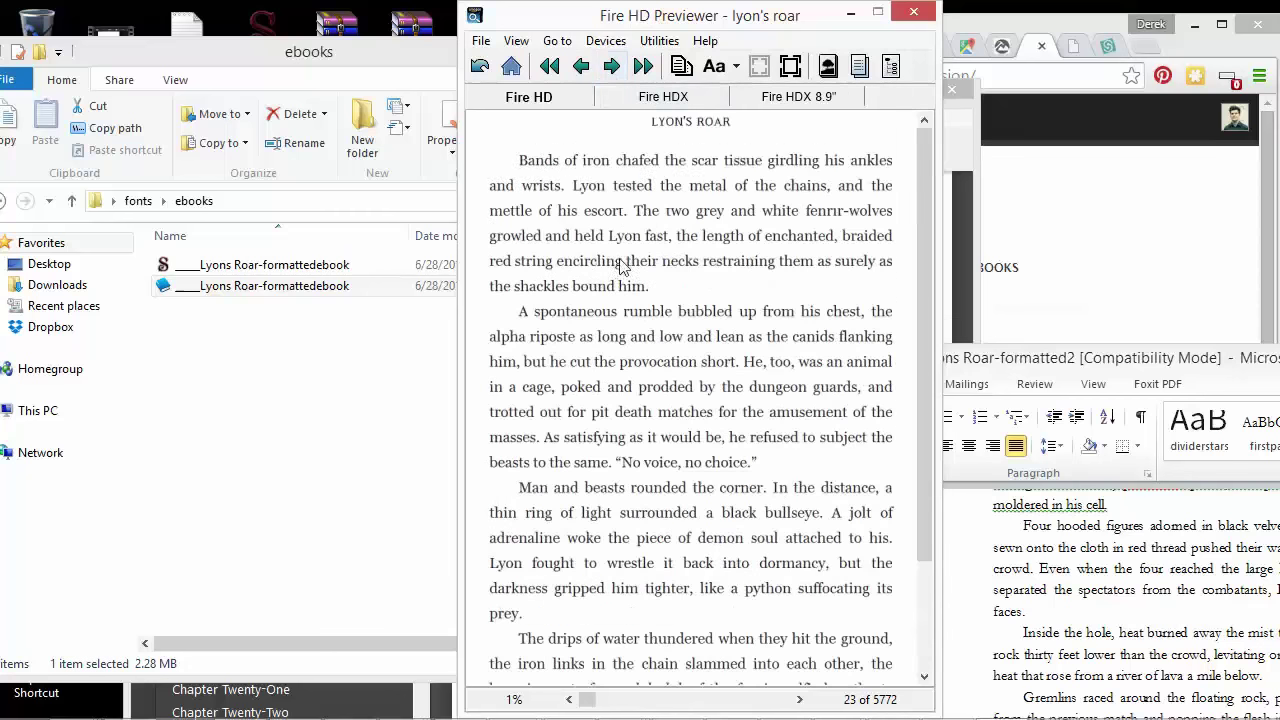
scroll(660, 280, "down", 2)
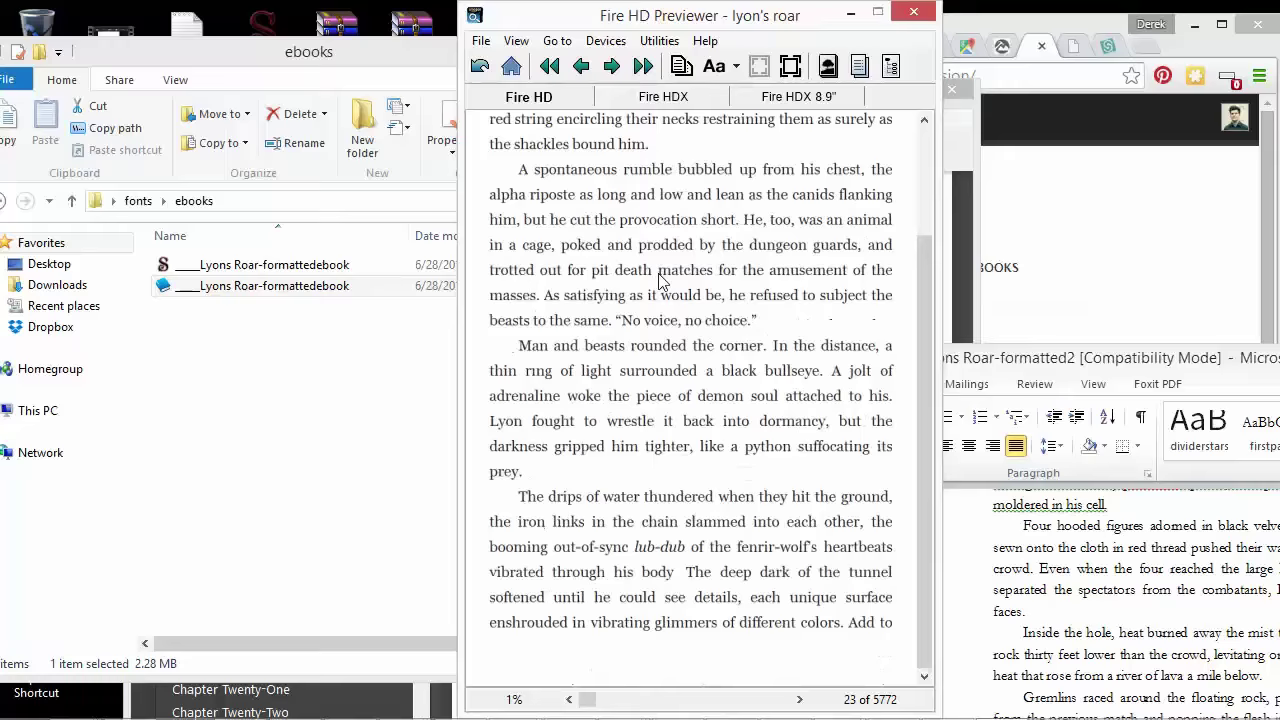
left_click(611, 66)
left_click(611, 66)
left_click(611, 66)
left_click(612, 66)
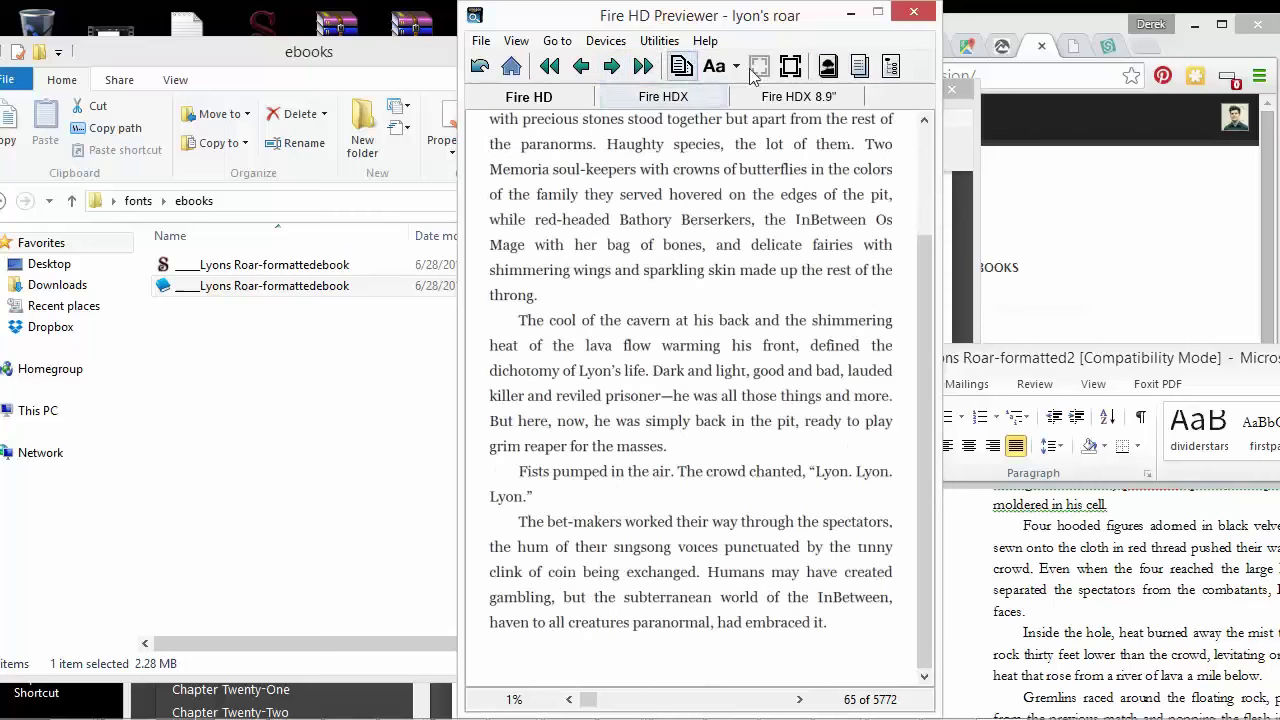
Jump to chapter 2 'Red Bud, Texas' from the Table of Contents, review it, then page forward.
left_click(856, 66)
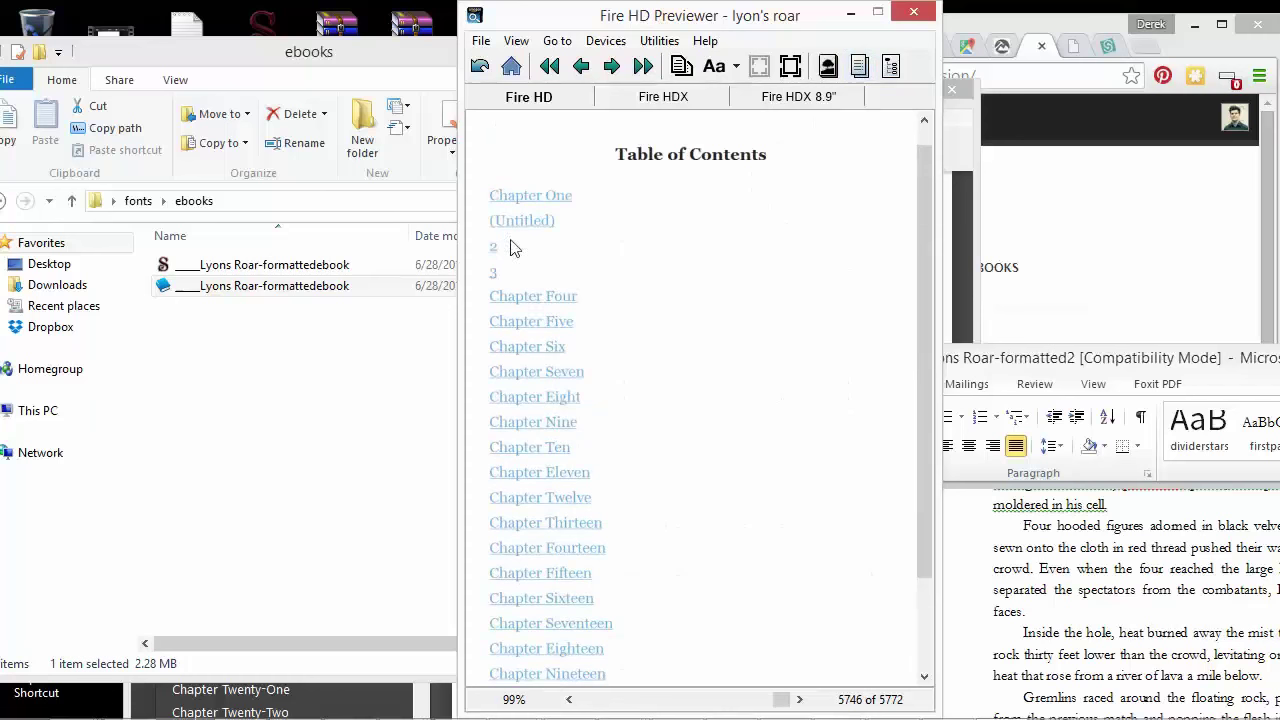
left_click(516, 224)
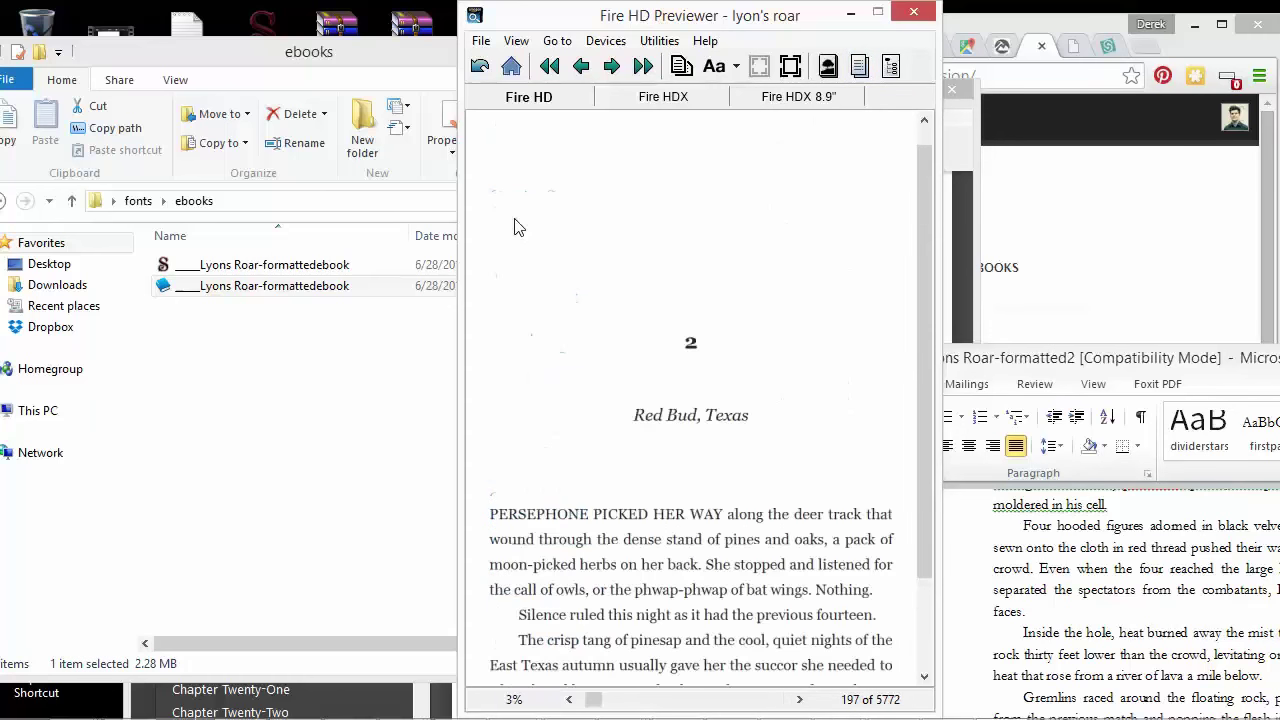
scroll(690, 313, "down", 1)
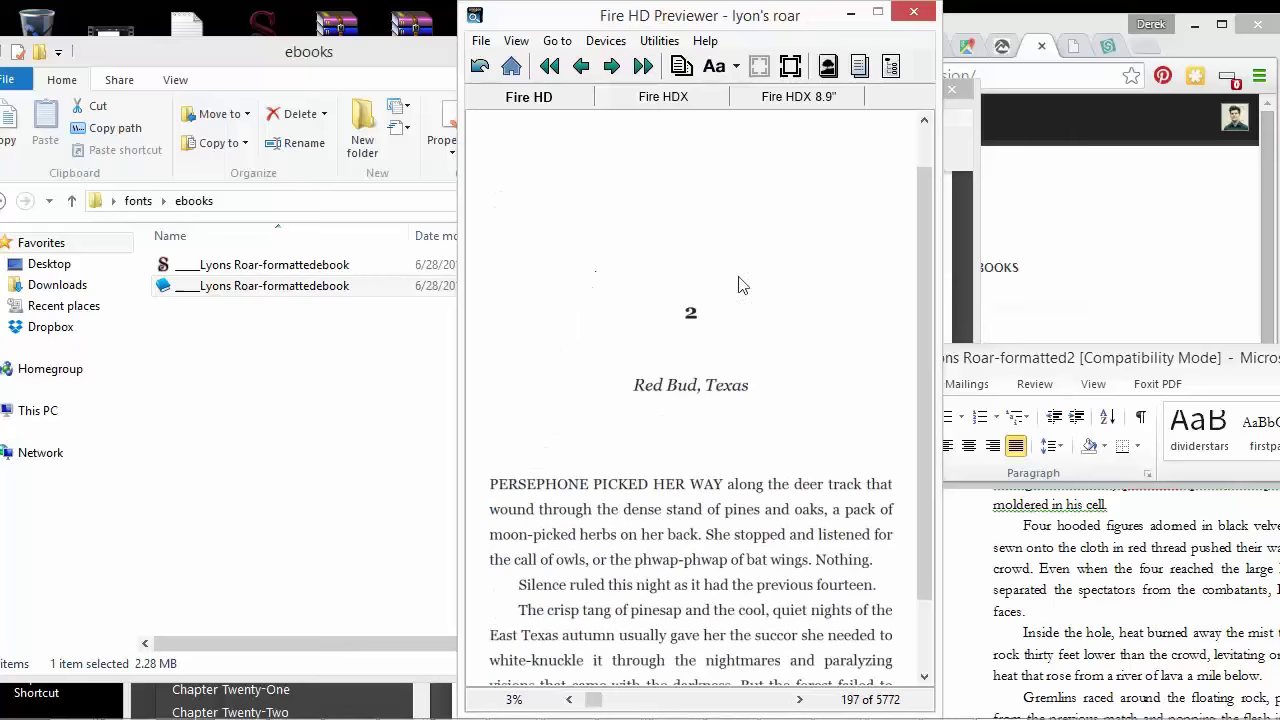
scroll(604, 473, "down", 2)
scroll(630, 300, "up", 4)
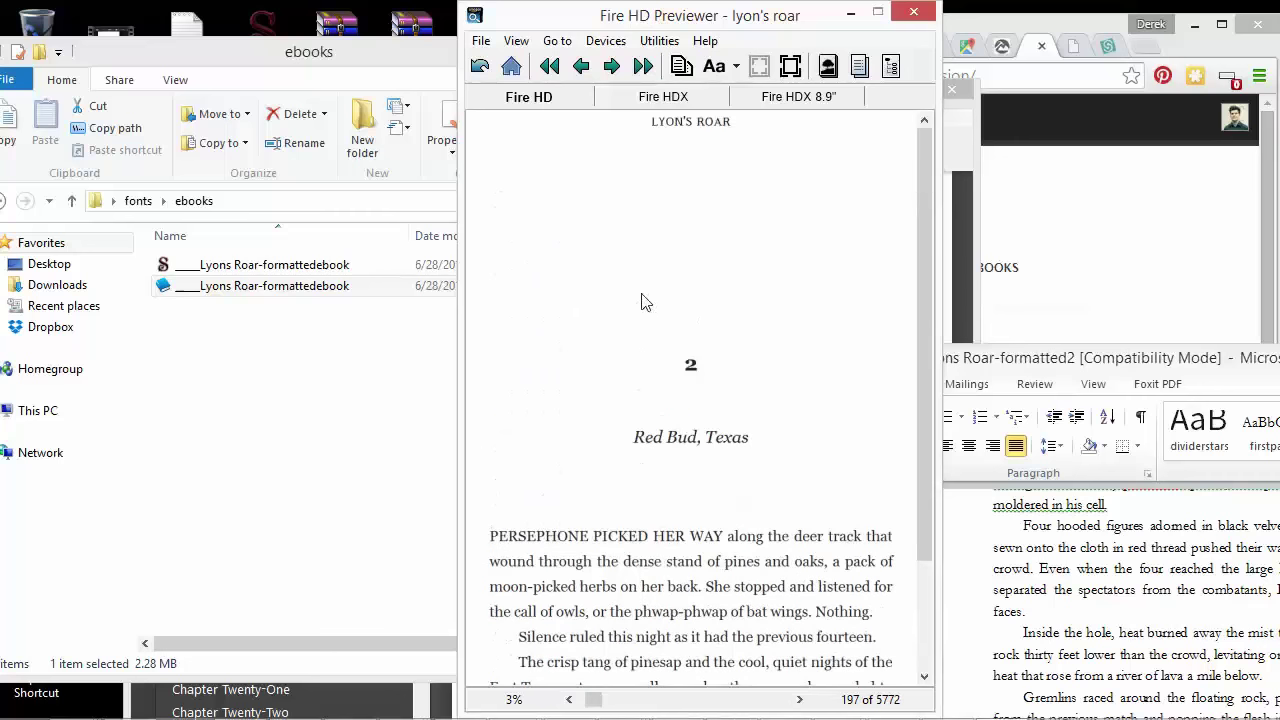
scroll(690, 320, "down", 3)
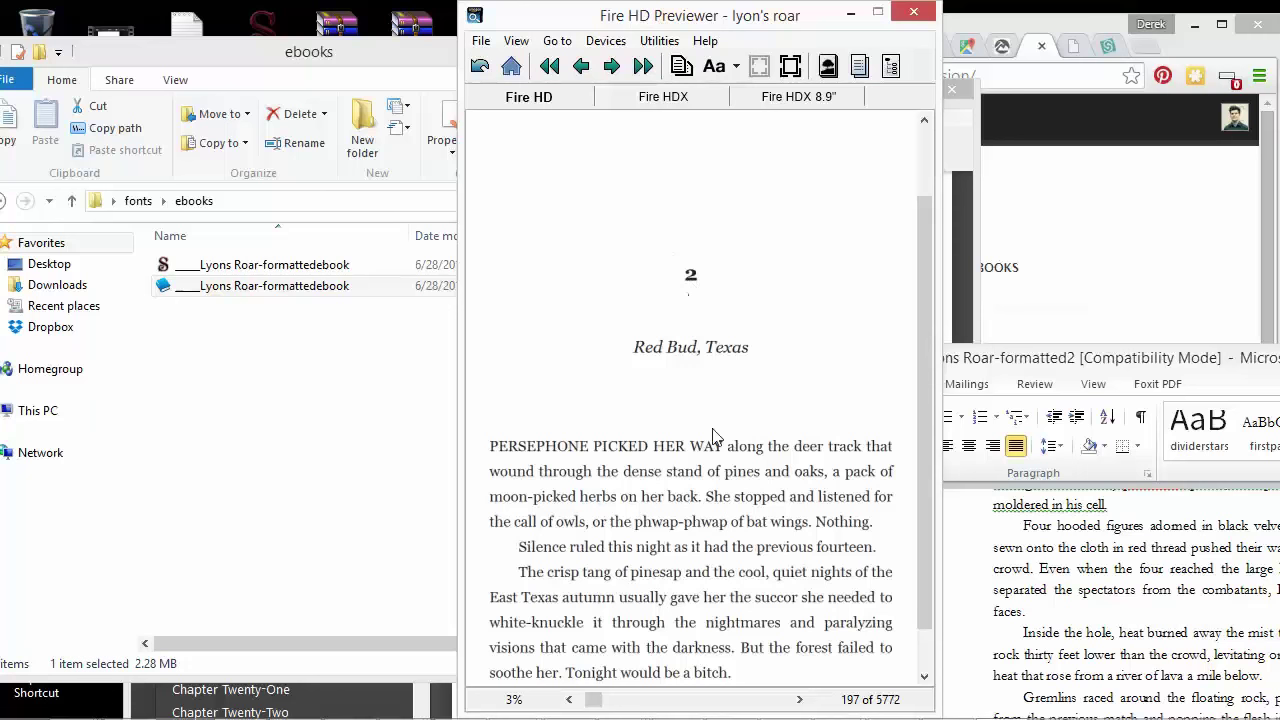
scroll(530, 453, "down", 1)
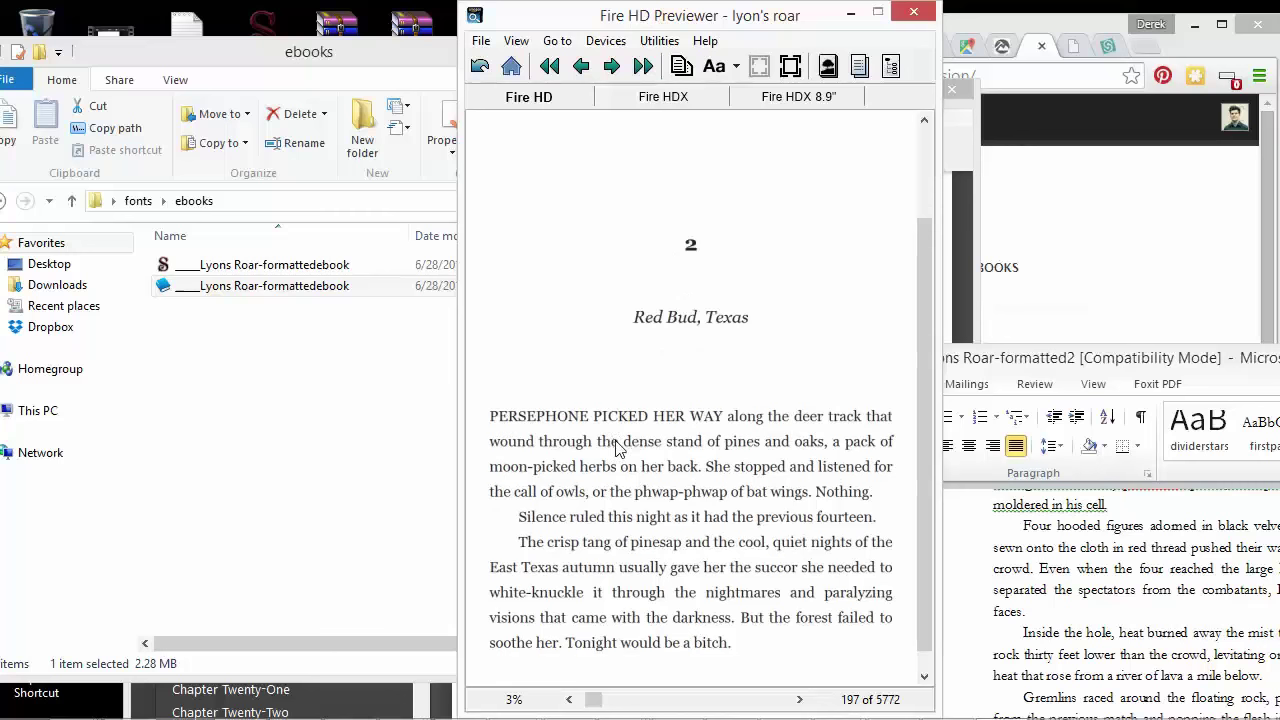
scroll(640, 455, "down", 1)
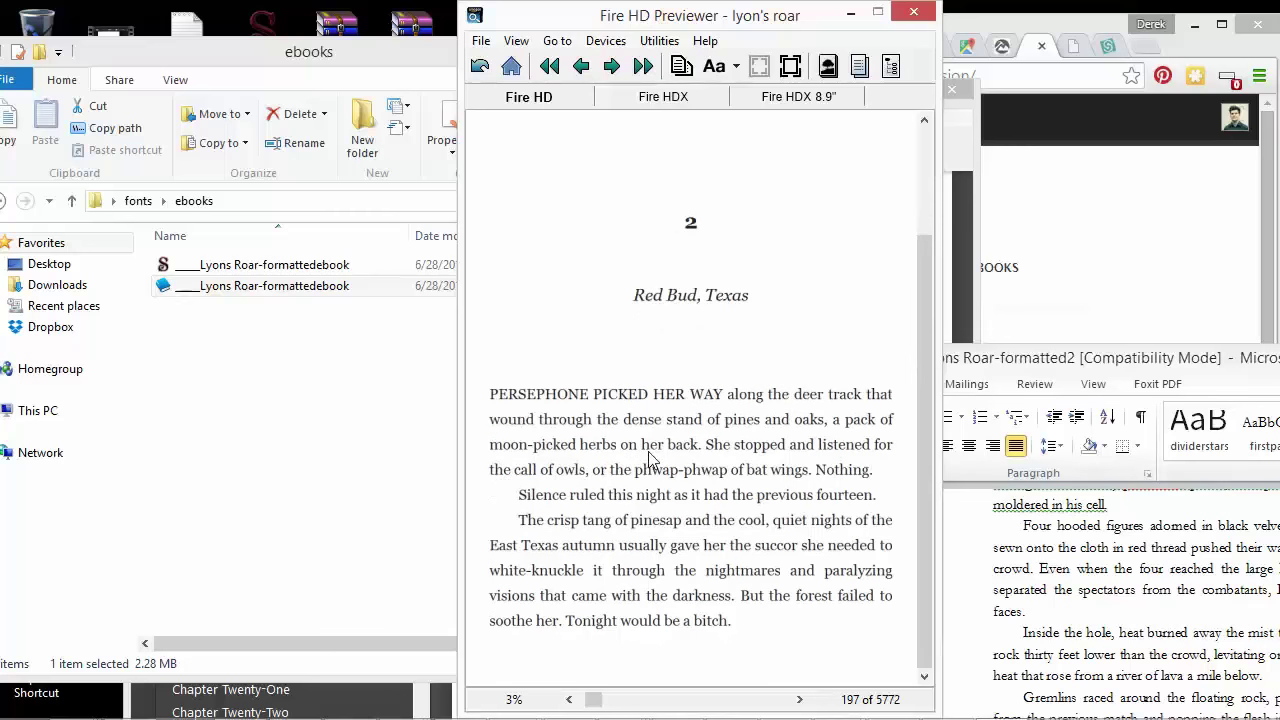
left_click(612, 66)
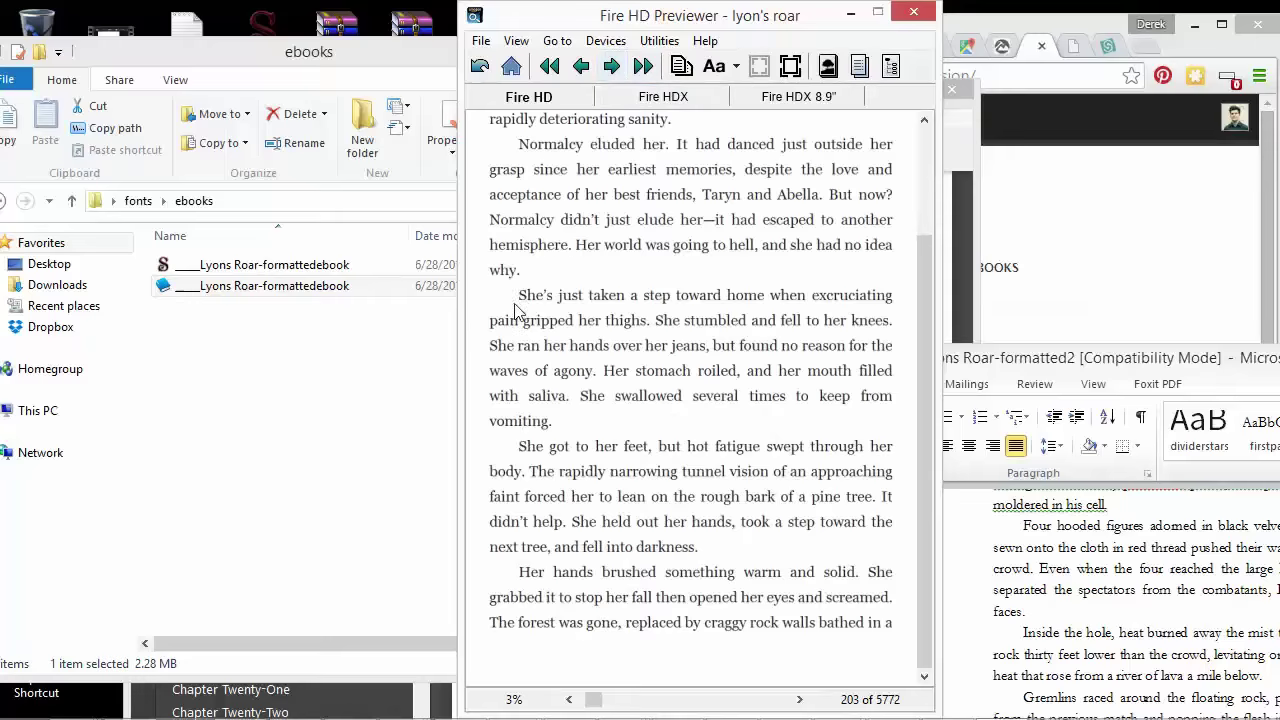
Preview the book on Fire HDX 8.9" and page forward toward chapter 3.
left_click(780, 96)
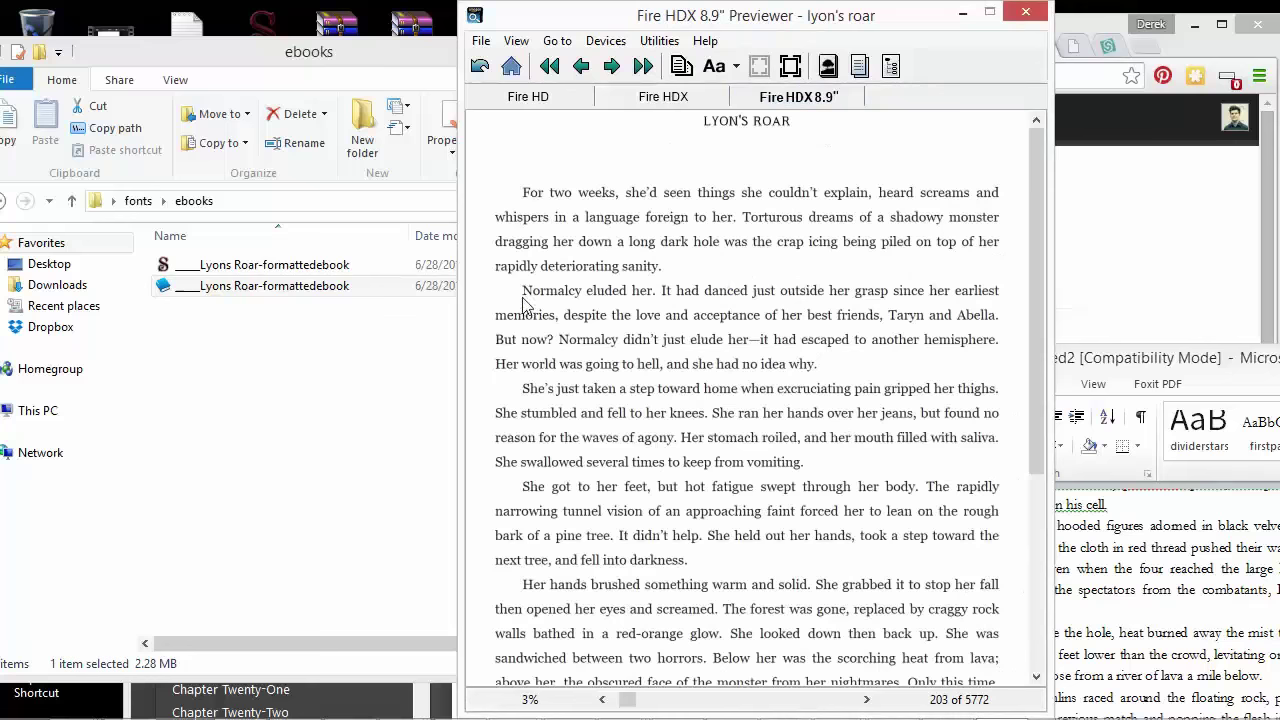
scroll(575, 316, "down", 1)
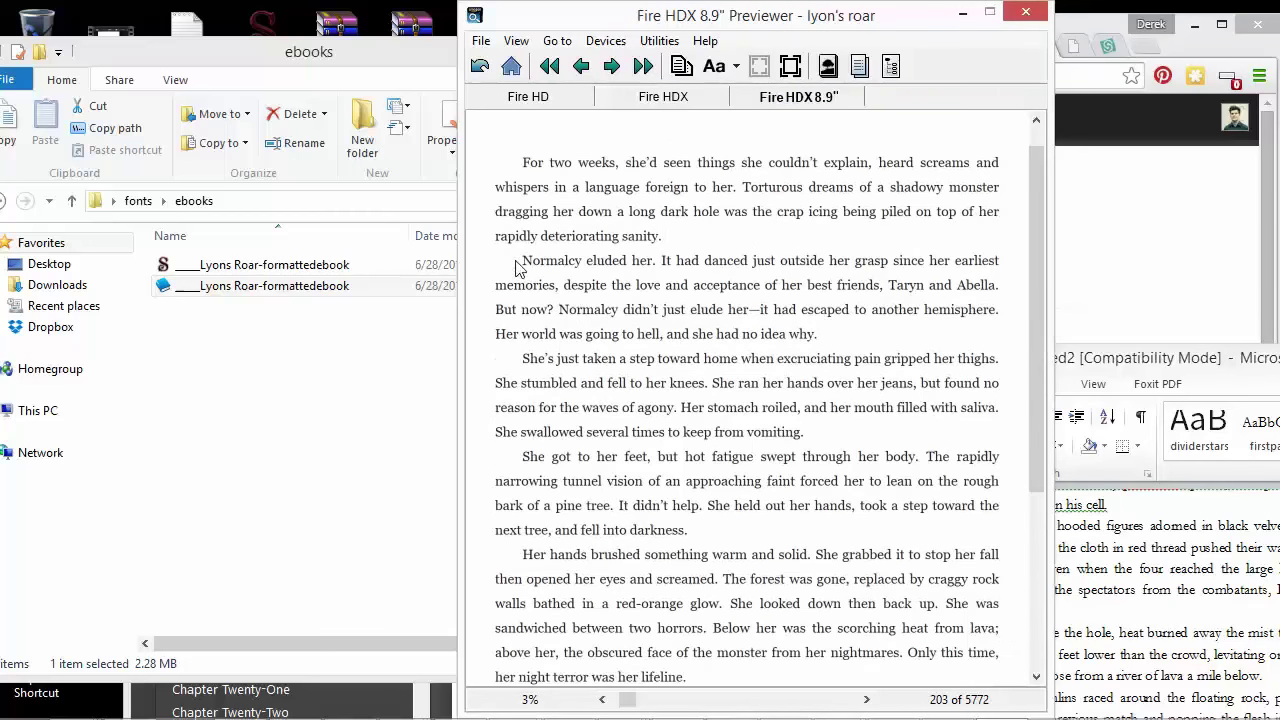
scroll(563, 305, "up", 1)
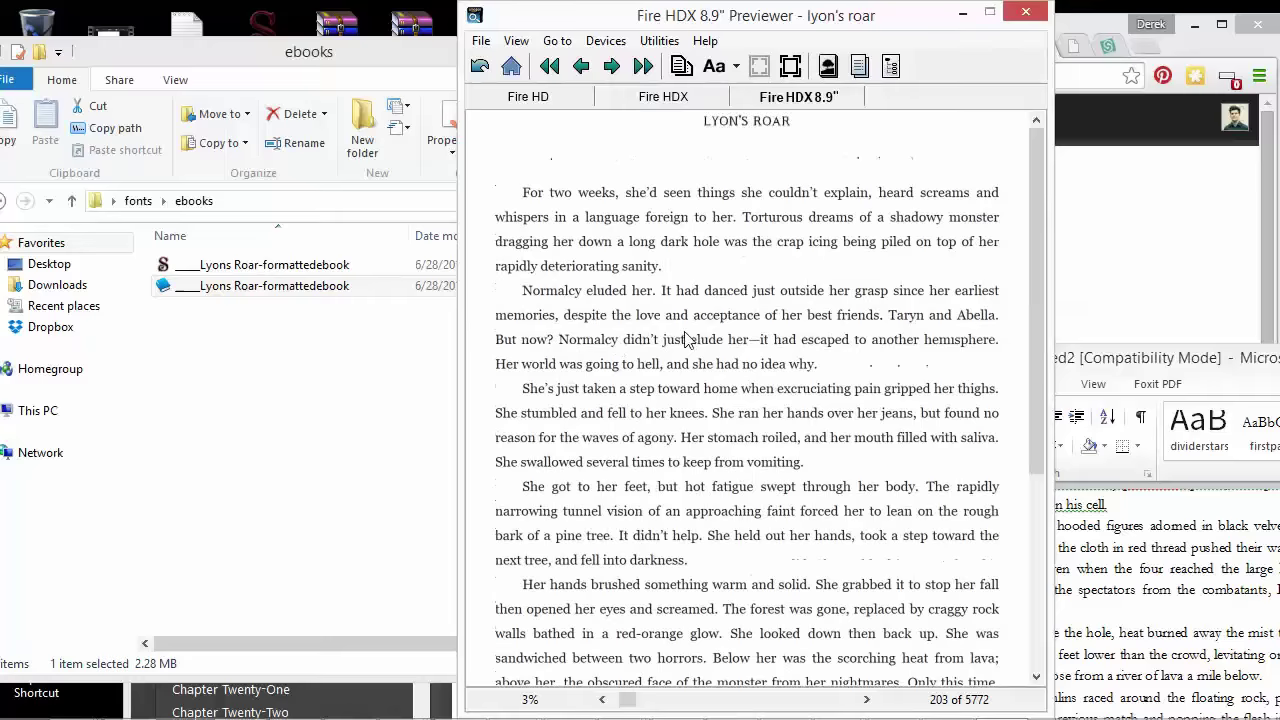
left_click(612, 67)
left_click(612, 67)
left_click(612, 67)
left_click(612, 67)
left_click(612, 67)
left_click(612, 67)
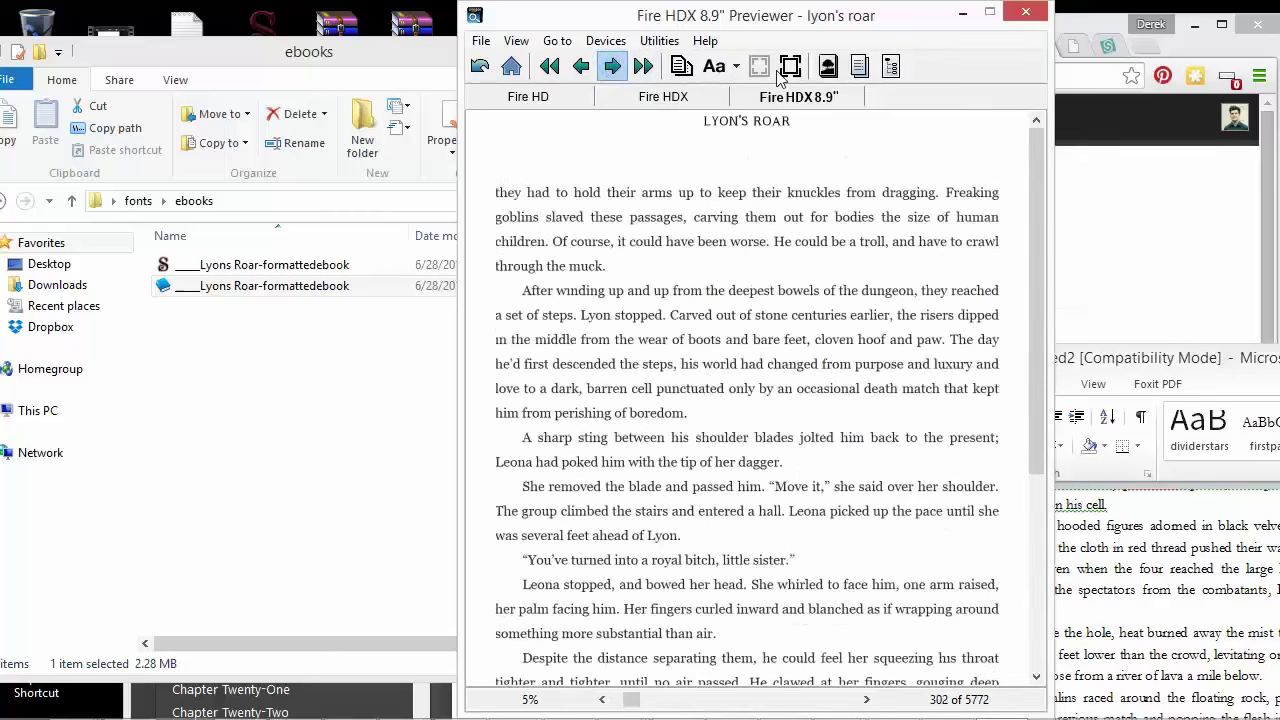
Jump to the start of Chapter Five from the chapter list.
left_click(859, 66)
left_click(516, 166)
left_click(528, 218)
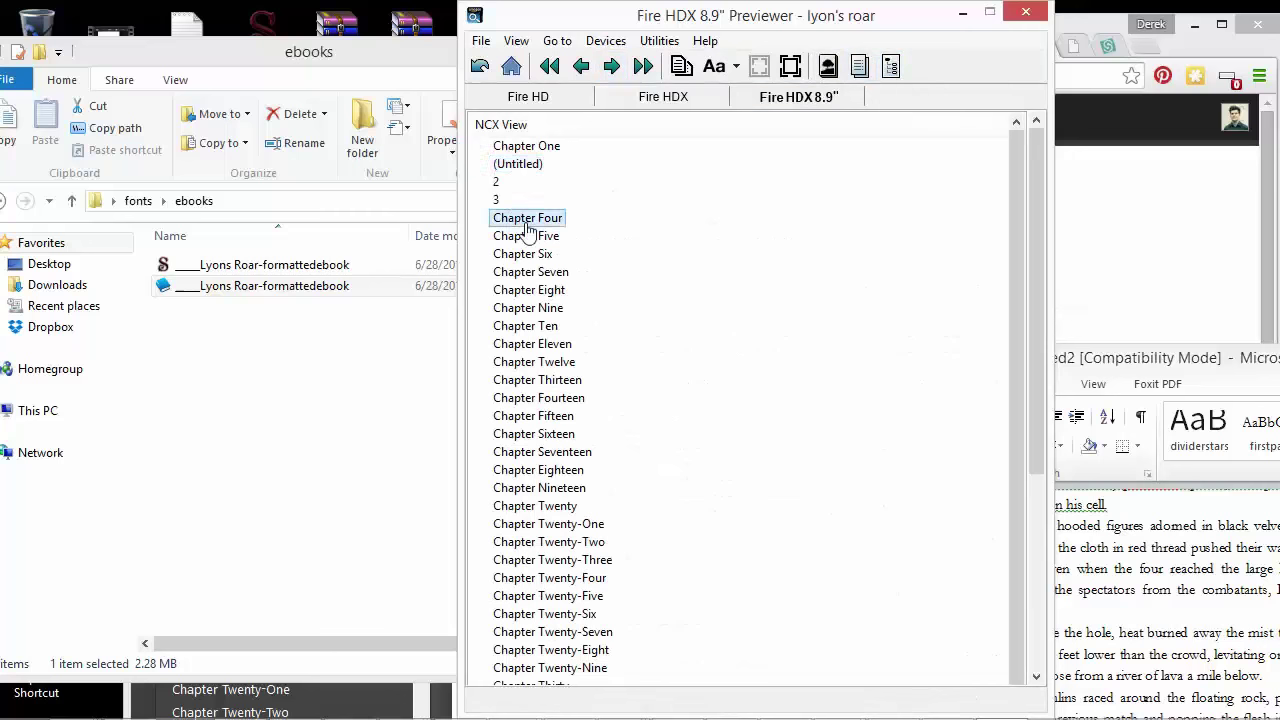
double_click(529, 236)
scroll(767, 168, "down", 5)
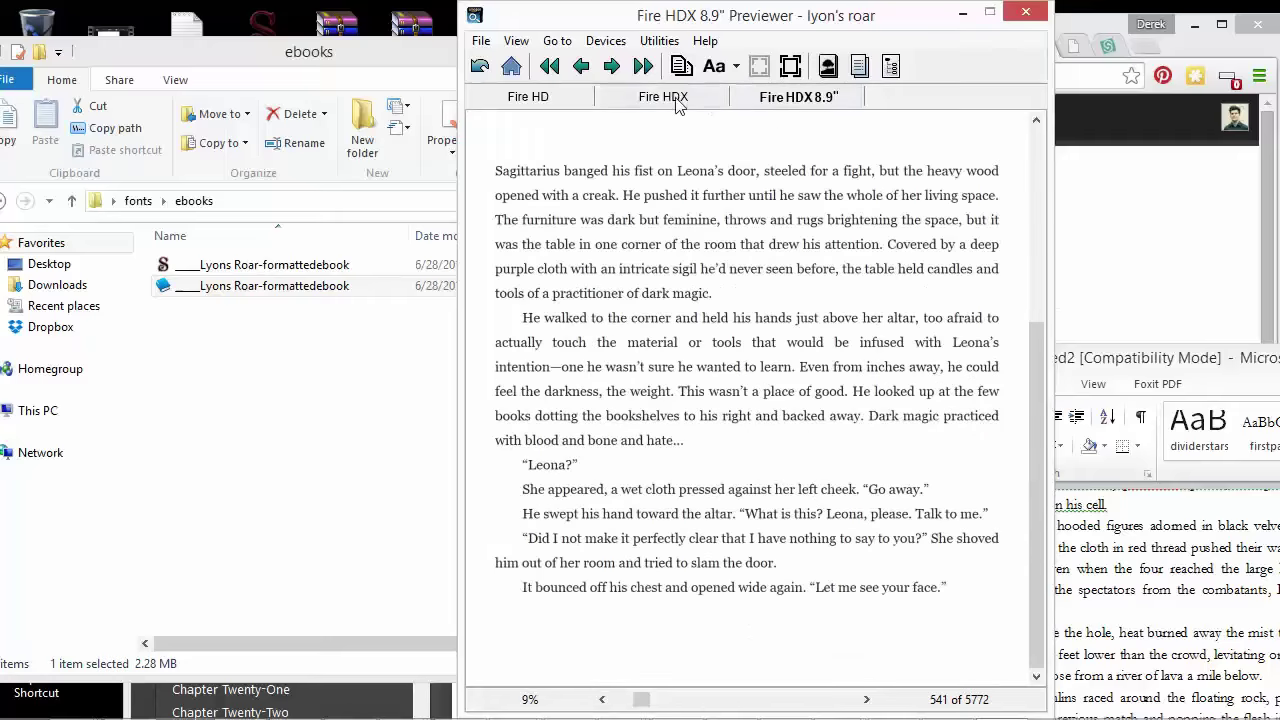
Preview on Fire HDX and page ahead to location 582 of 5772.
left_click(663, 96)
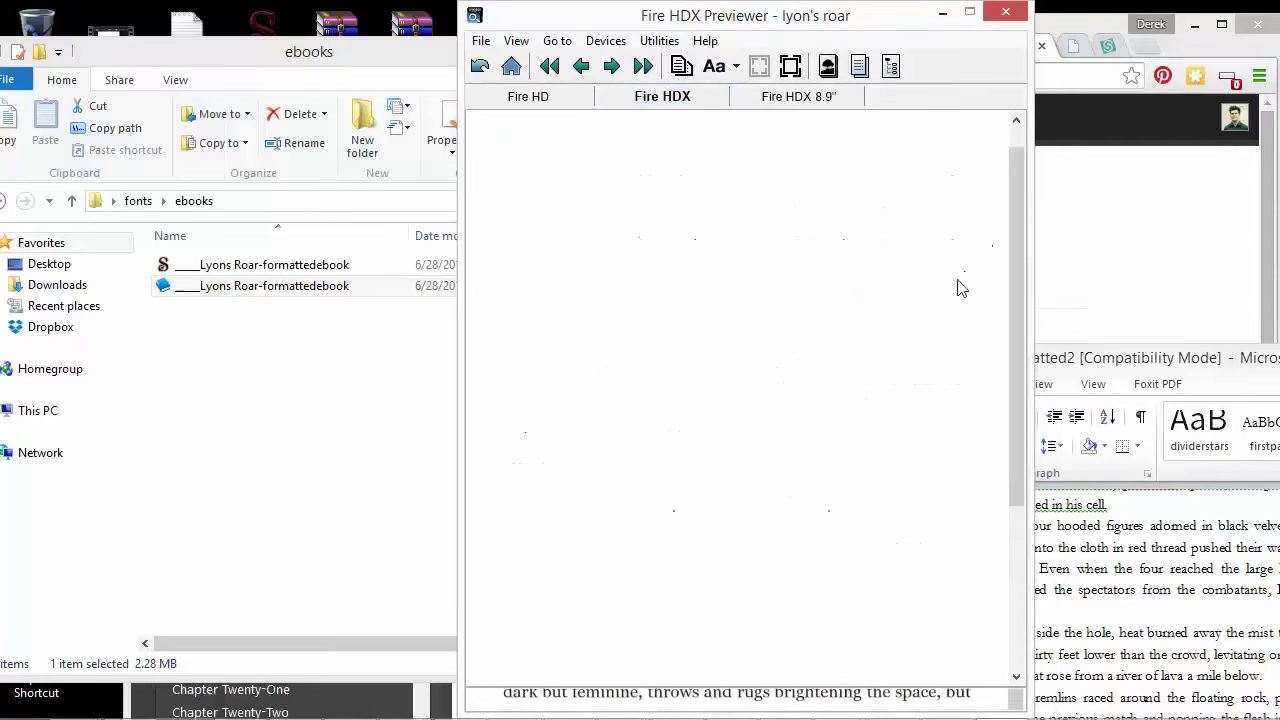
scroll(913, 284, "down", 4)
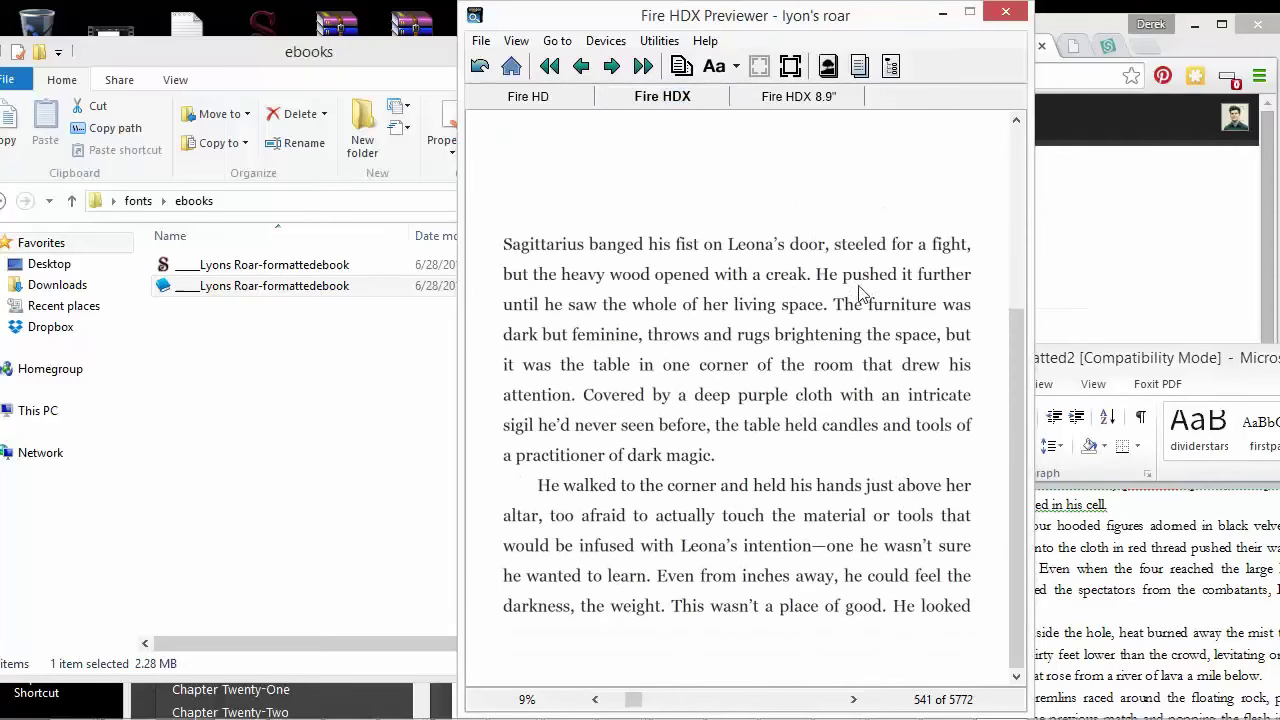
left_click(611, 66)
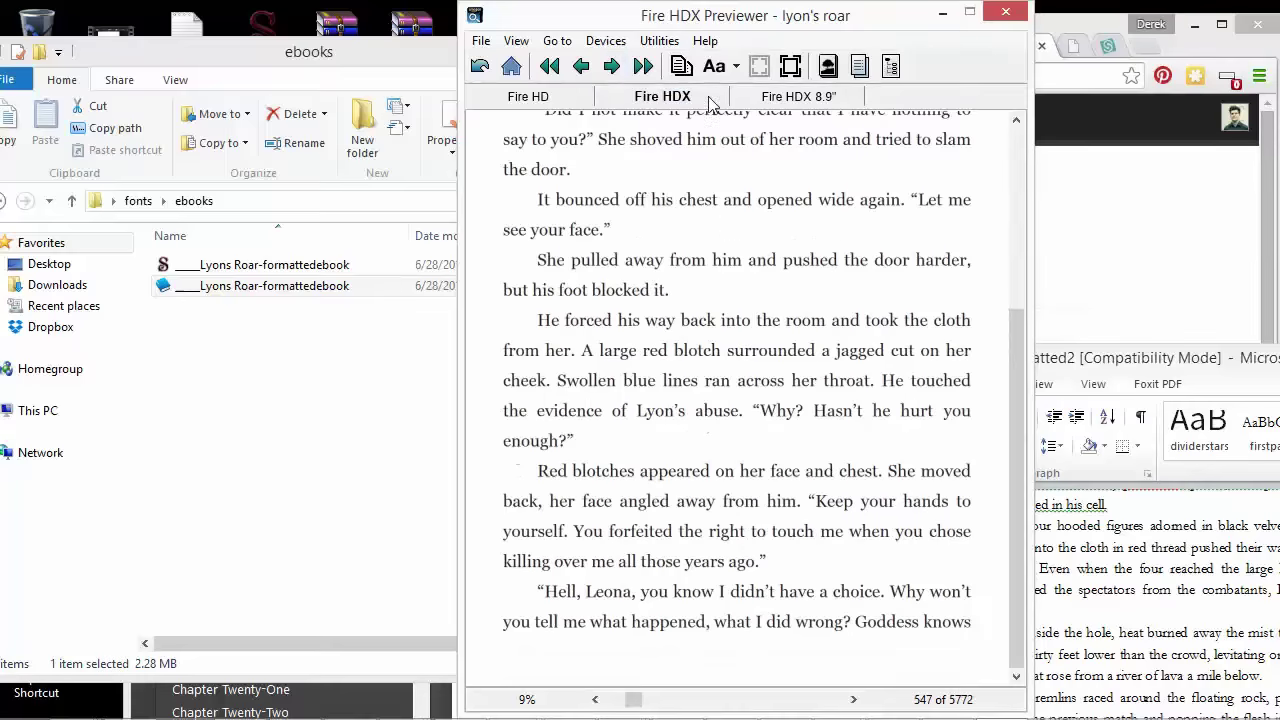
left_click(611, 66)
left_click(611, 66)
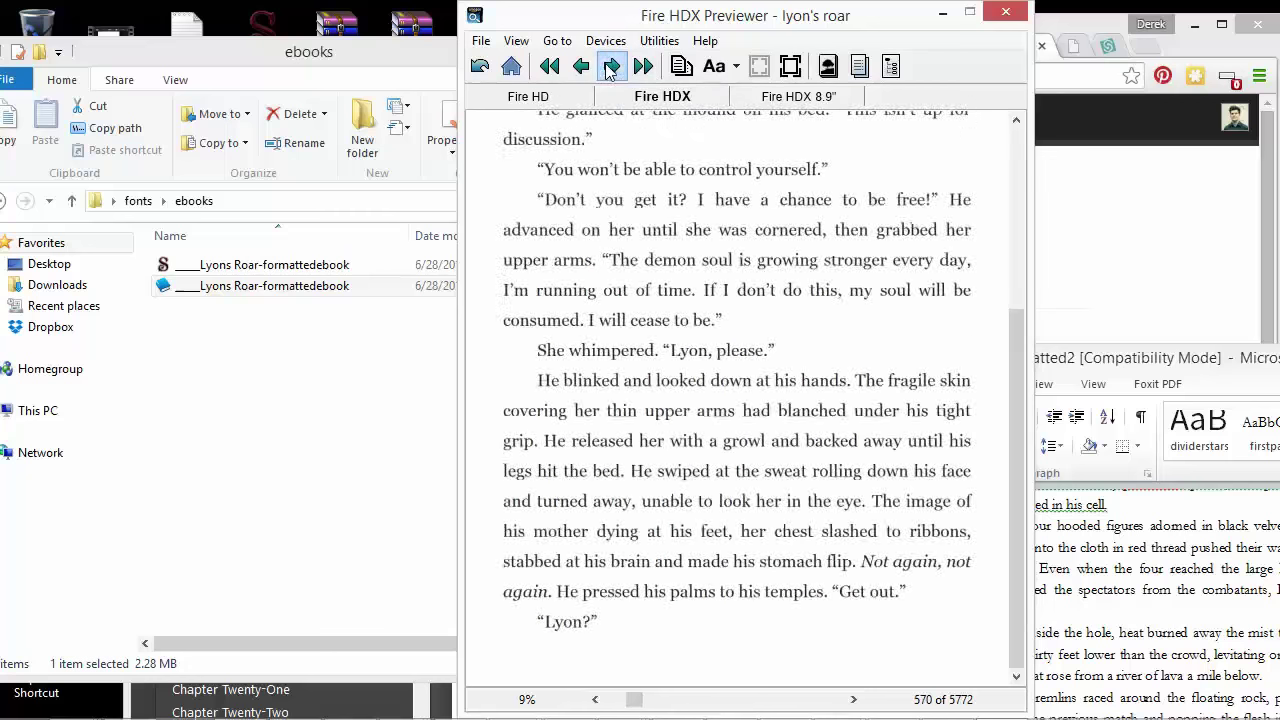
scroll(651, 266, "up", 5)
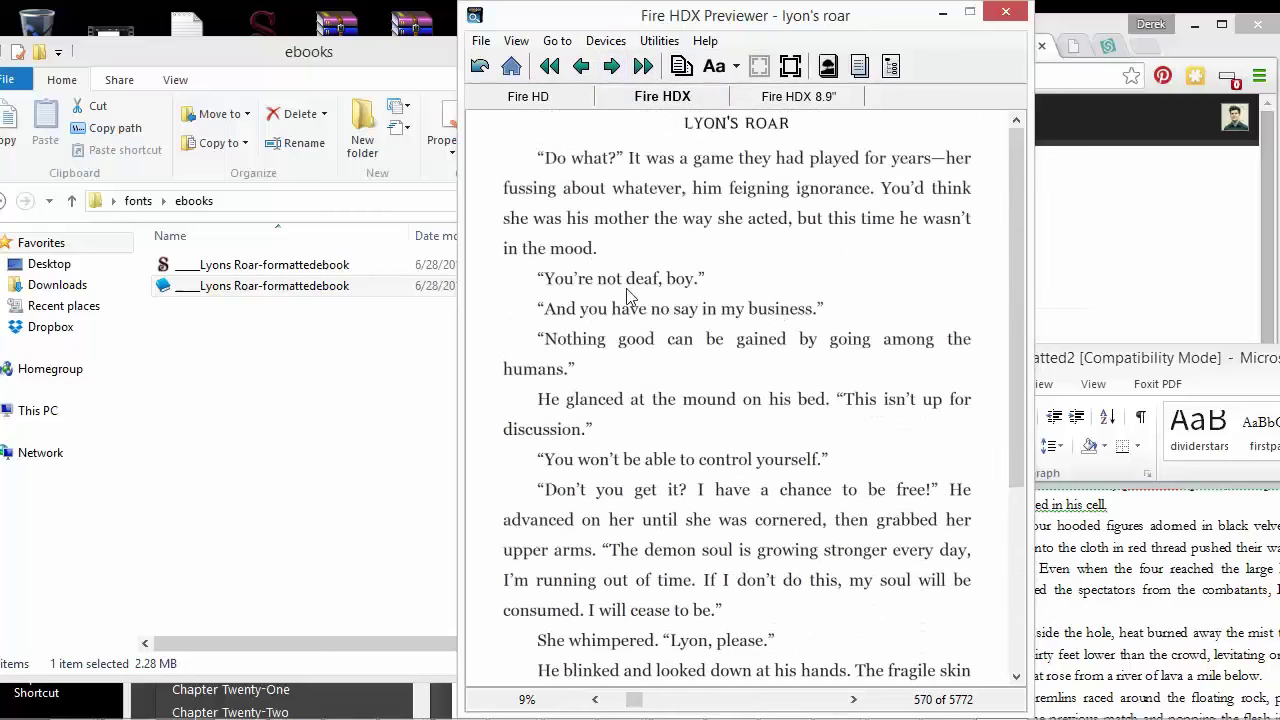
left_click(611, 66)
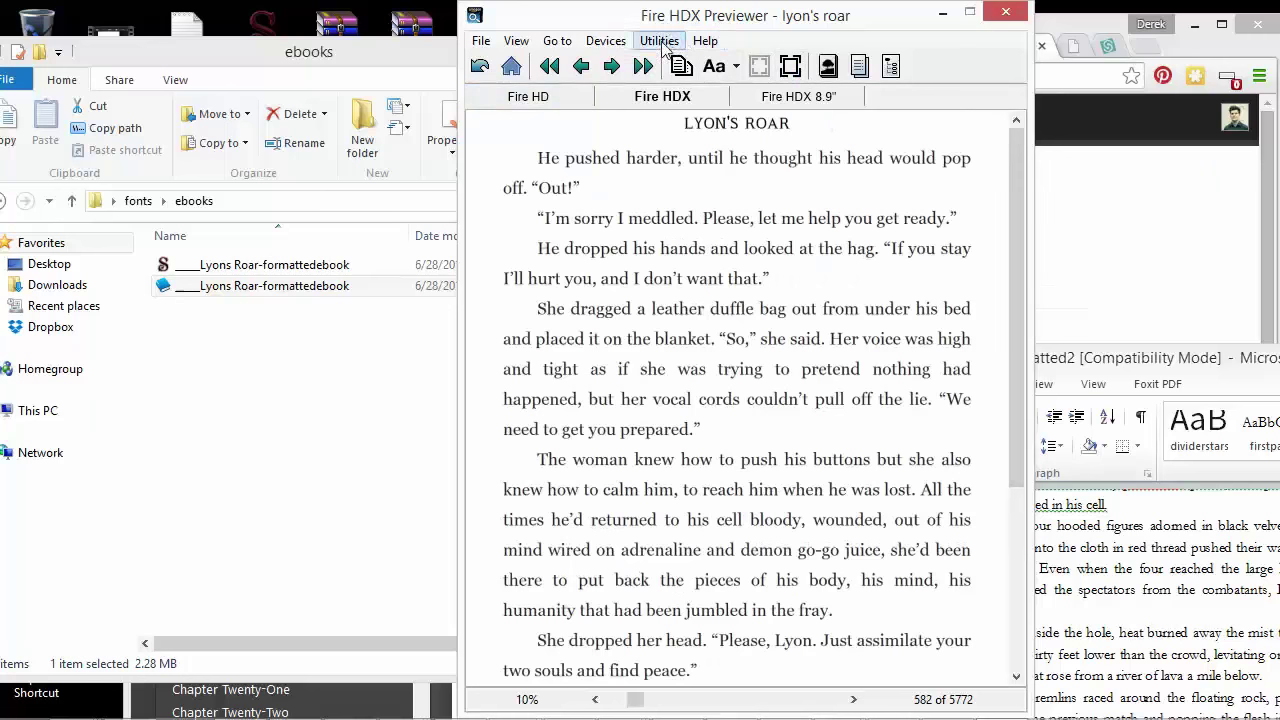
Preview the page on Kindle e-ink's Kindle DX, then minimize the previewer and reposition the Word window.
left_click(618, 42)
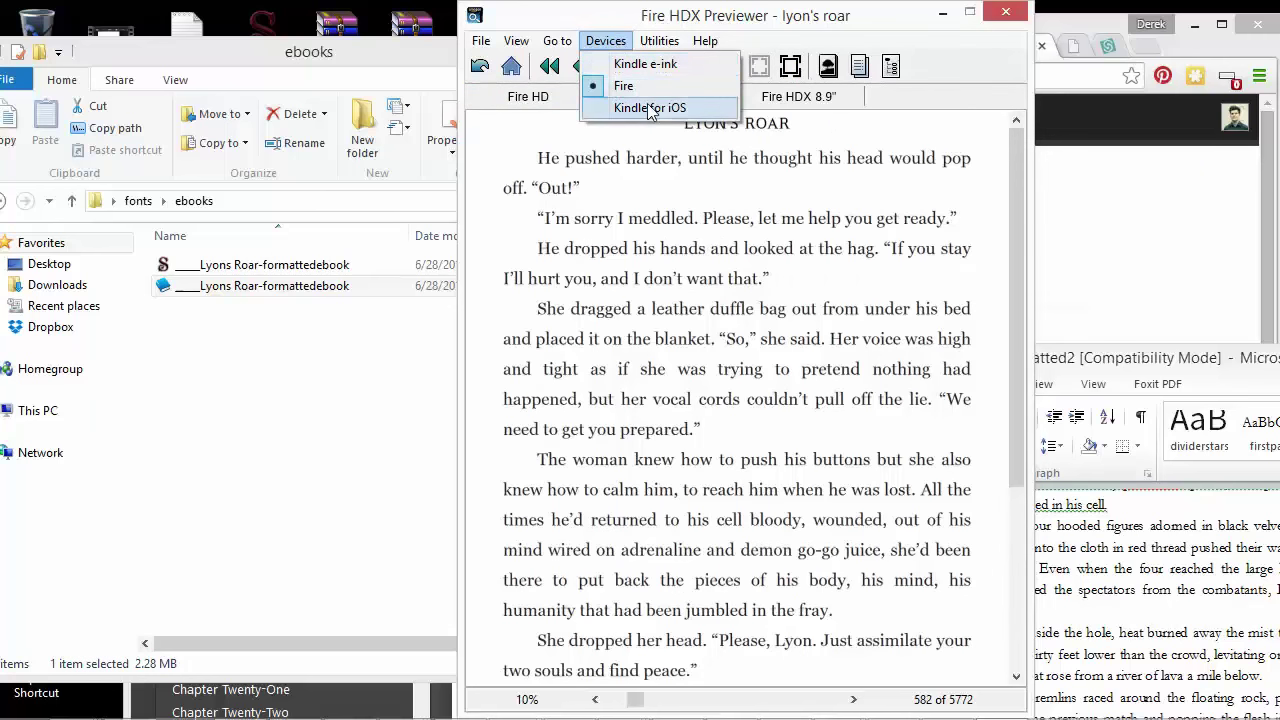
left_click(648, 66)
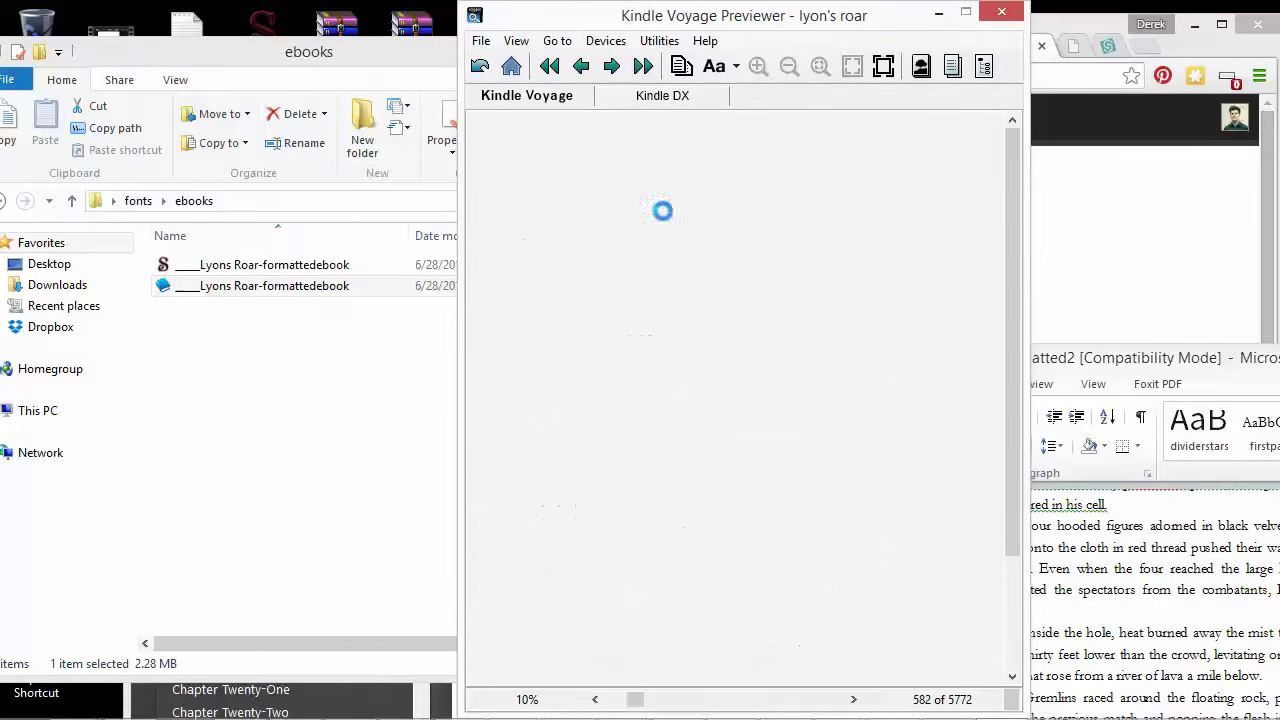
left_click(660, 96)
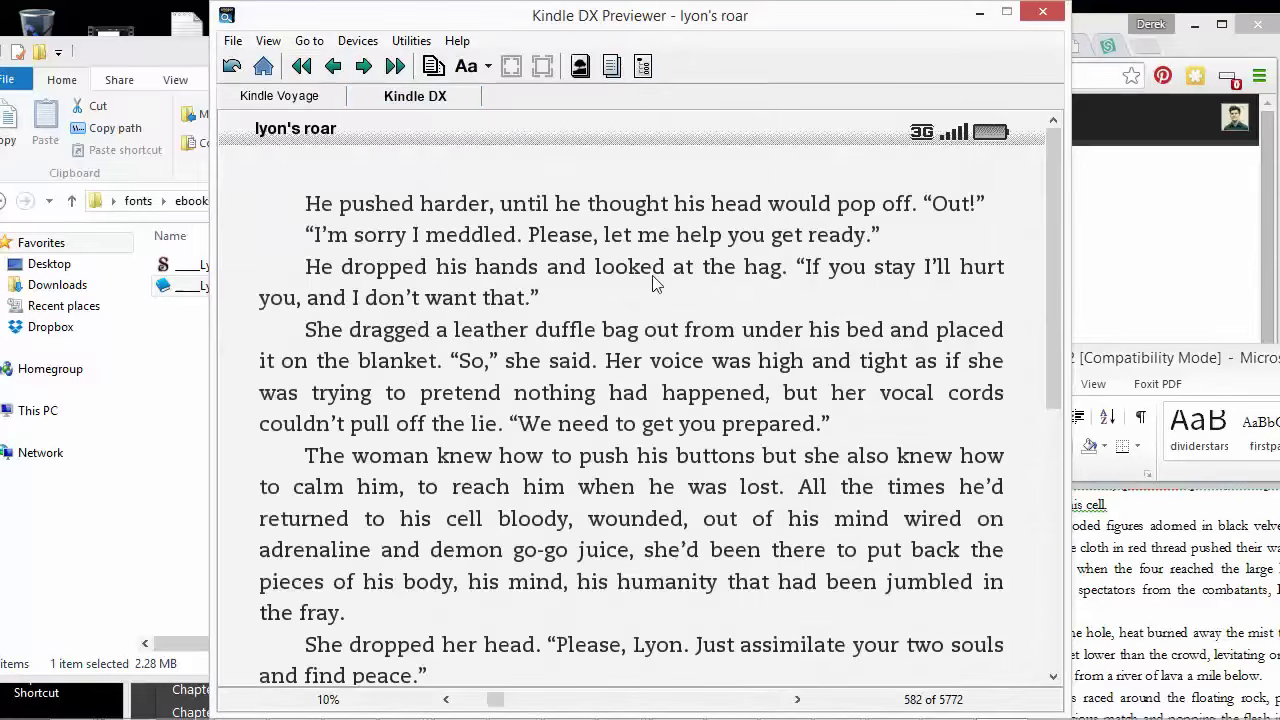
left_click(980, 12)
left_click_drag(977, 362, 816, 131)
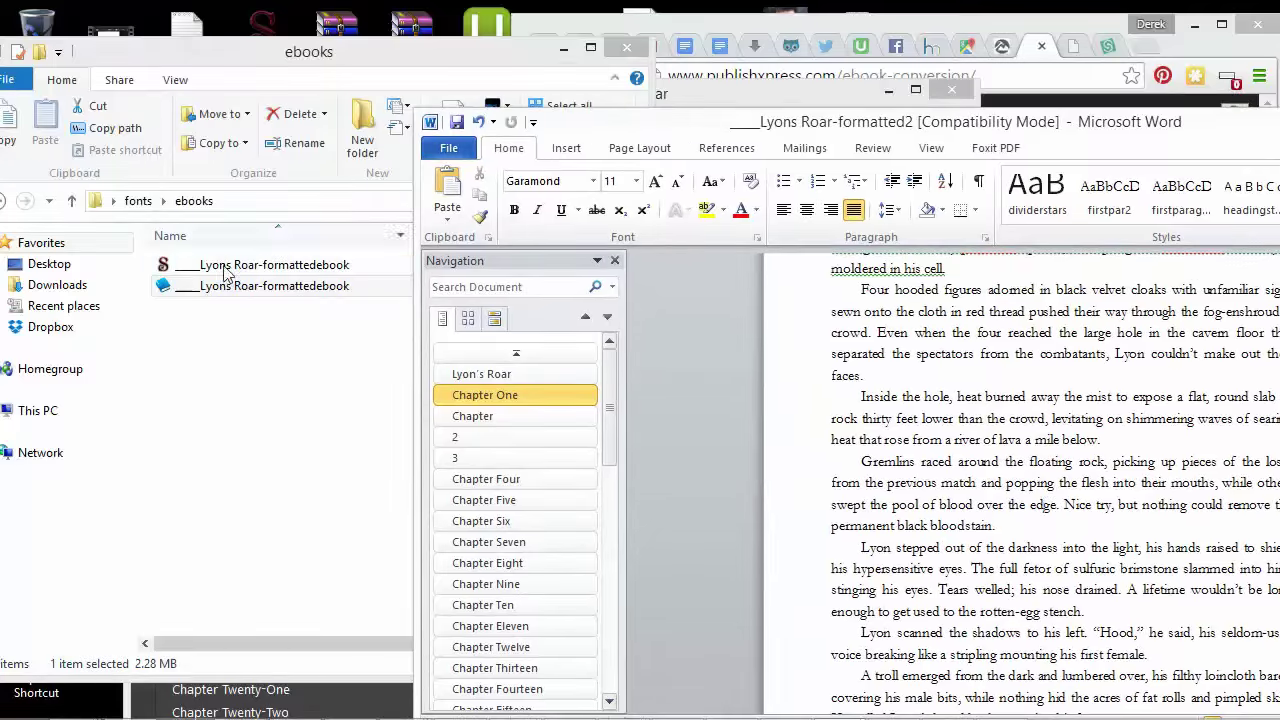
Select the EPUB ebook in the ebooks folder to confirm its 1.17 MB size, then minimize Explorer.
left_click(294, 288)
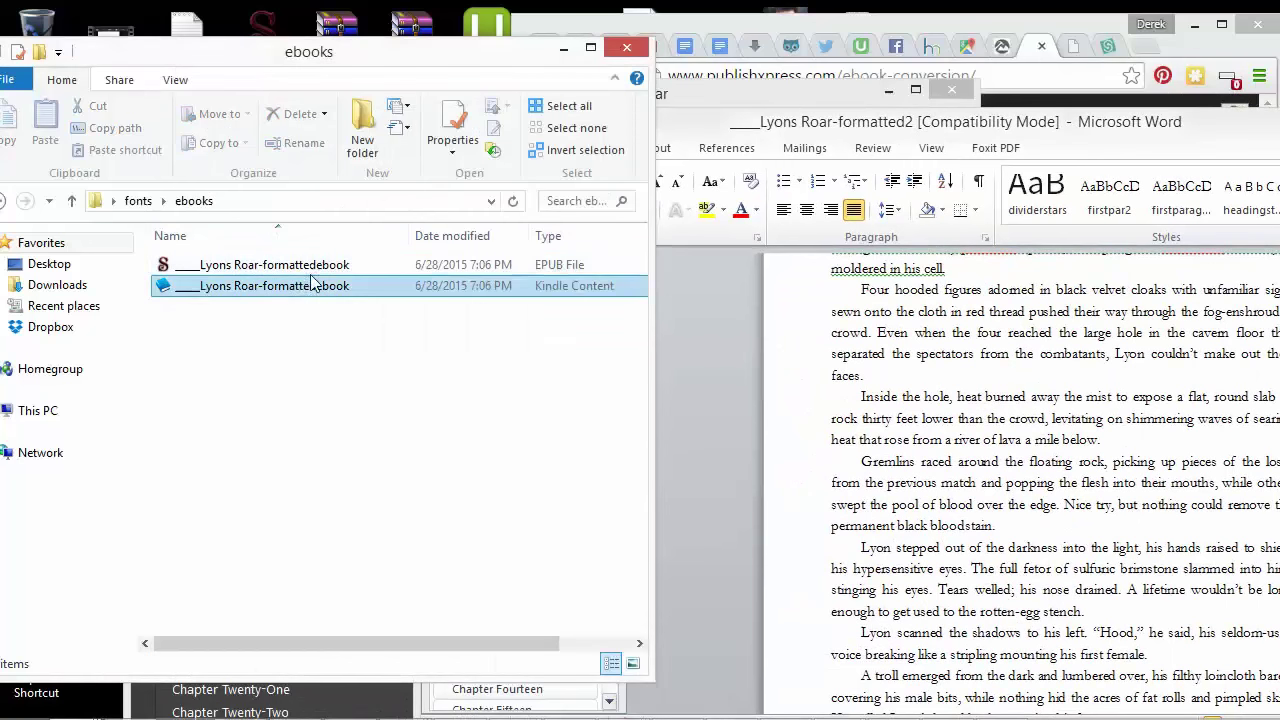
left_click(222, 395)
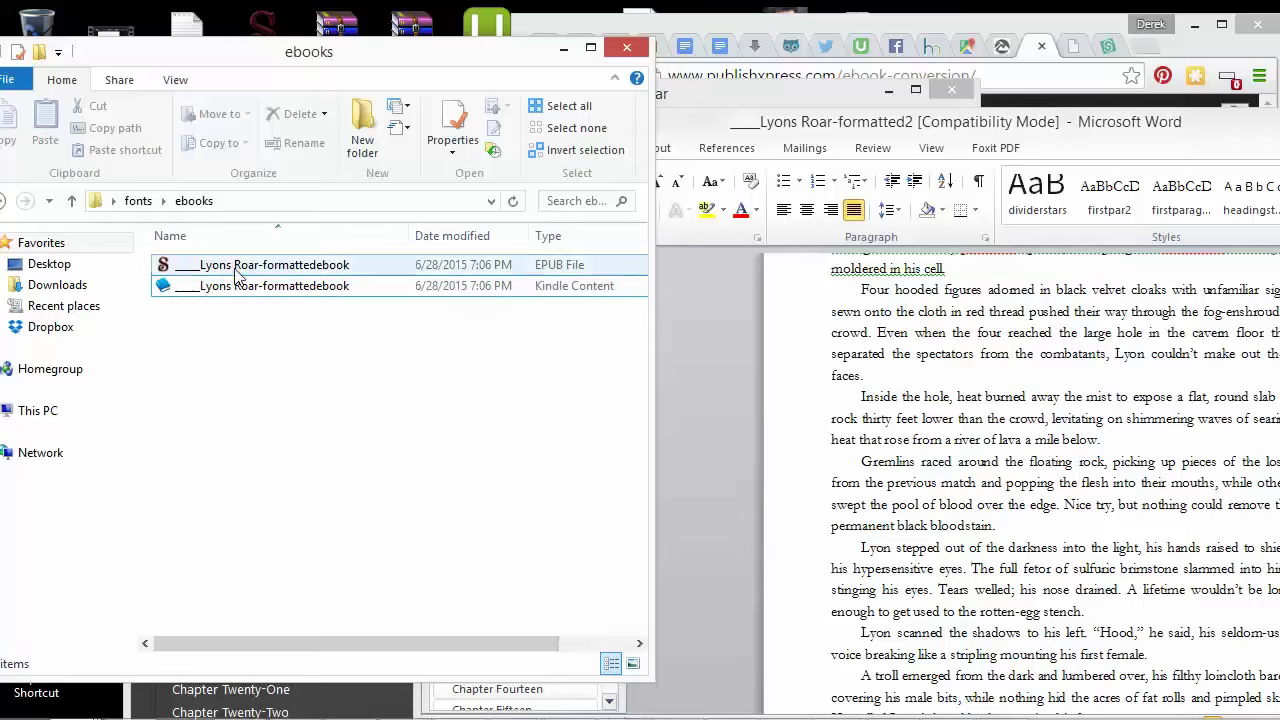
left_click(205, 266)
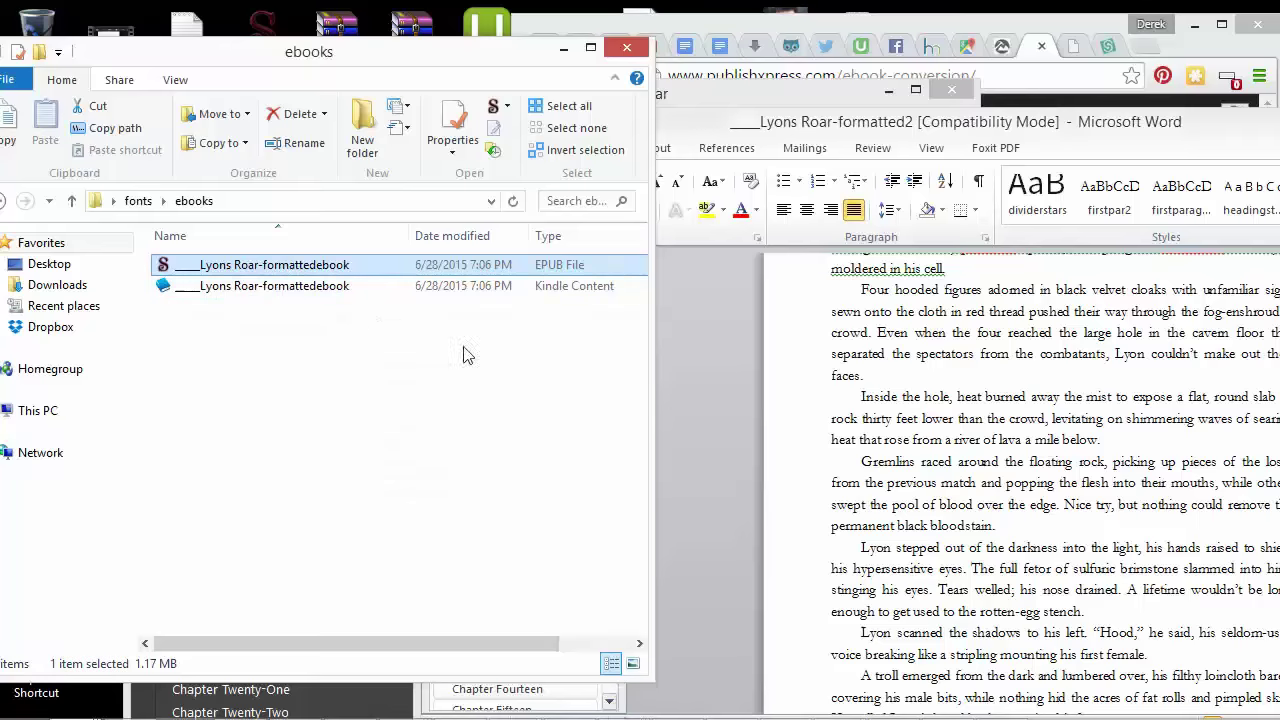
left_click(562, 50)
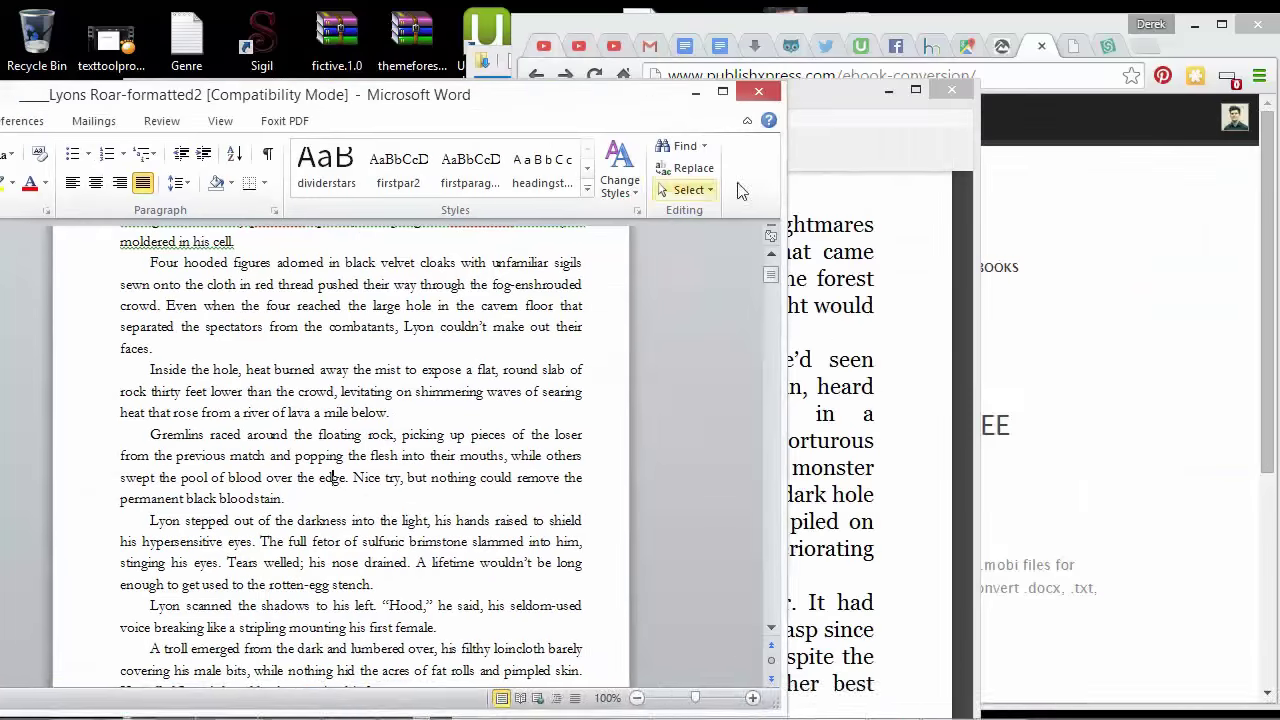